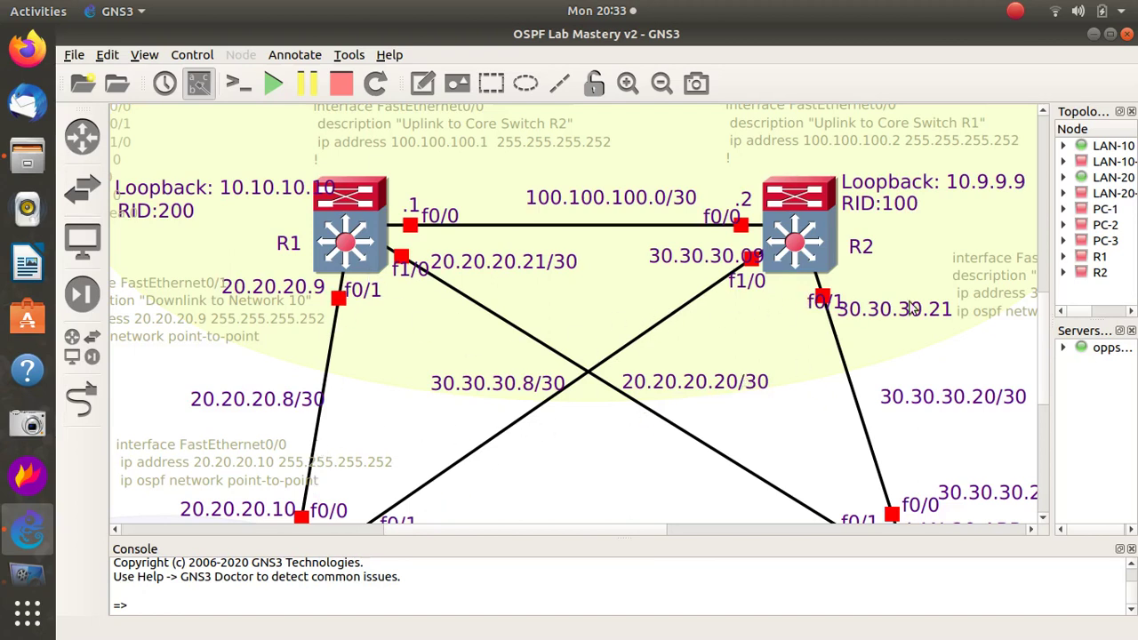
- Examine the OSPF topology, covering the R1 and R2 core in Area 0 and its links down to LAN-10-ABR and LAN-20-ABR
scroll(1047, 373, "down", 5)
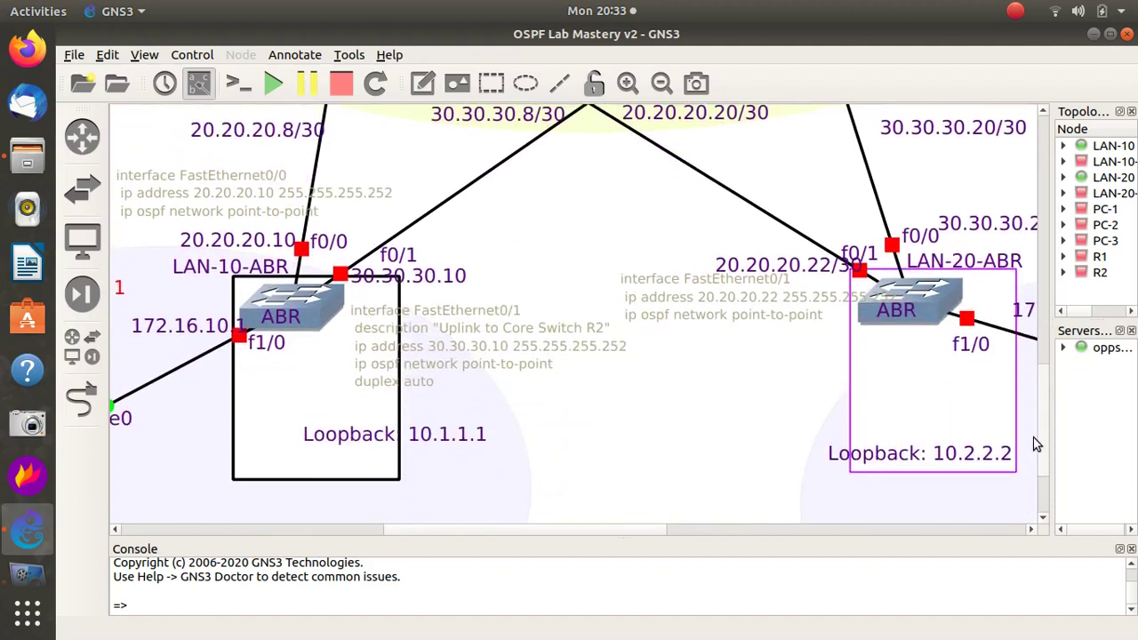
scroll(1035, 433, "up", 2)
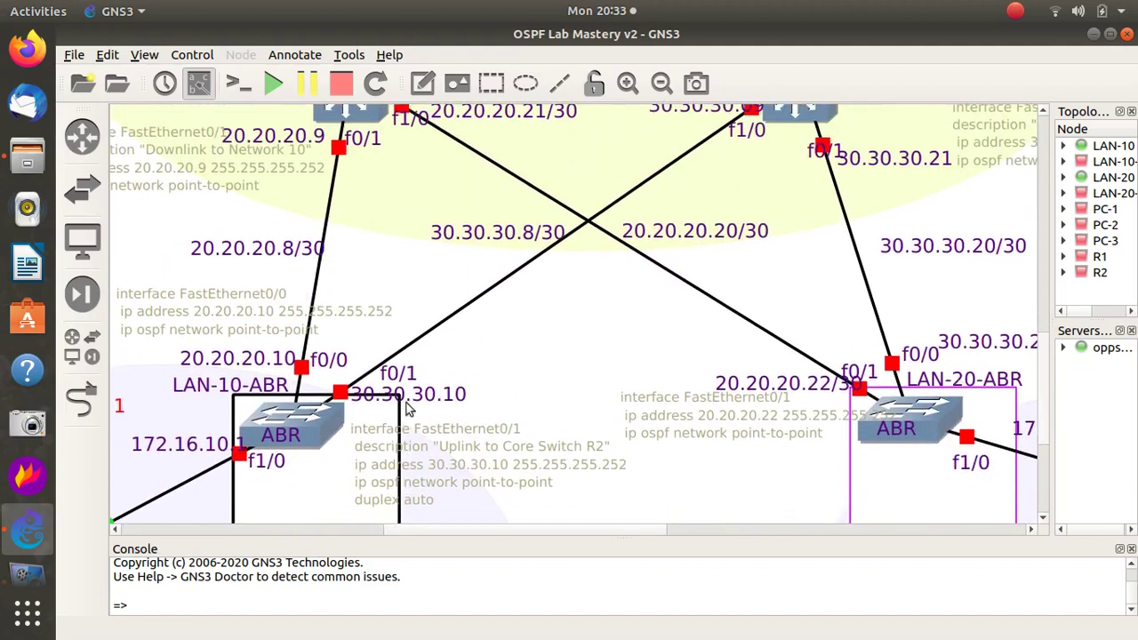
scroll(1042, 408, "down", 3)
scroll(1031, 426, "up", 6)
scroll(1047, 305, "down", 2)
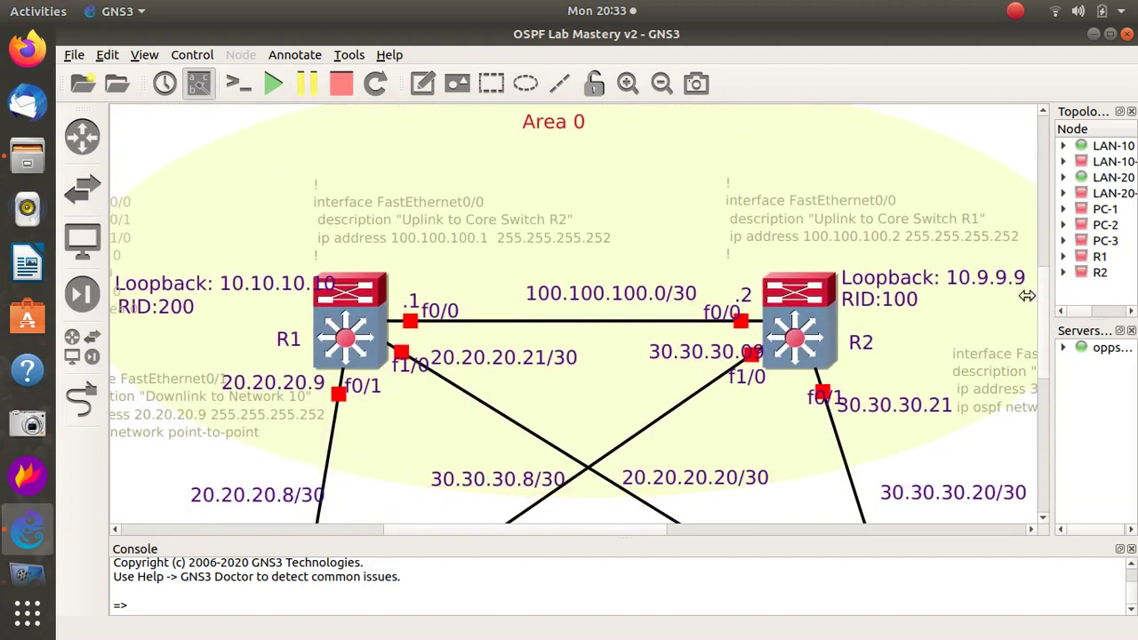
scroll(1045, 307, "up", 1)
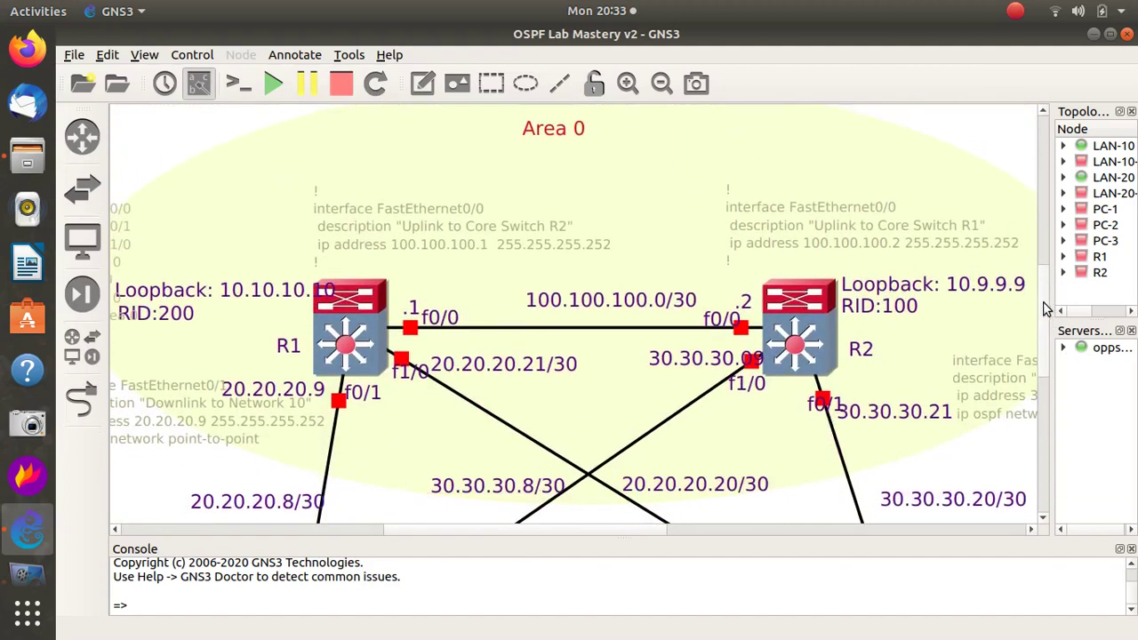
scroll(1045, 308, "down", 9)
scroll(1042, 316, "up", 11)
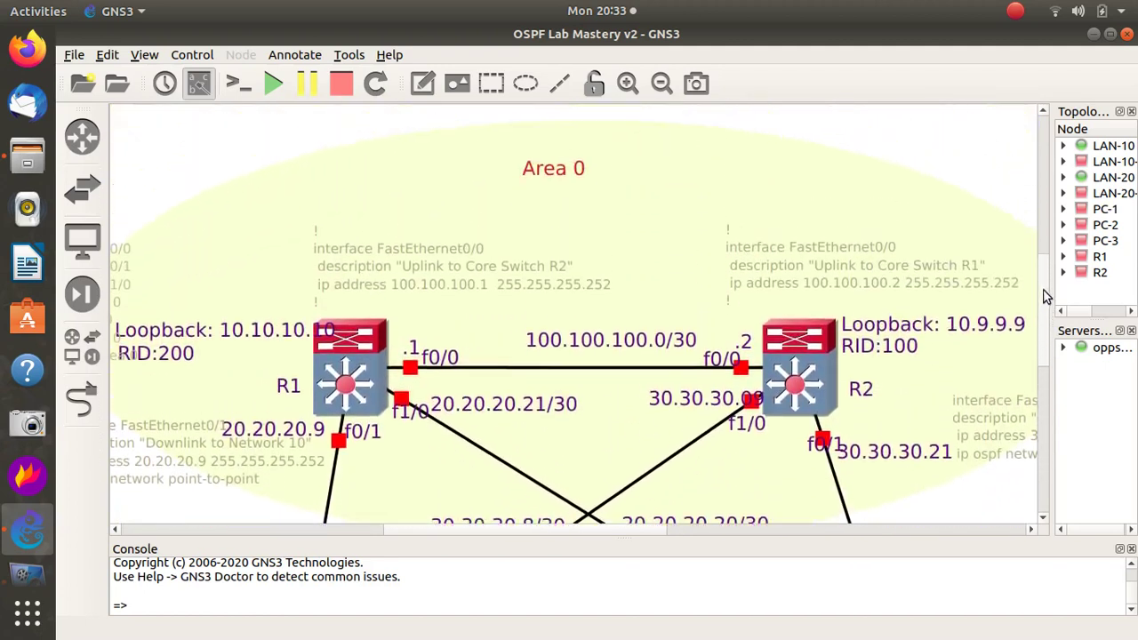
scroll(1045, 293, "down", 3)
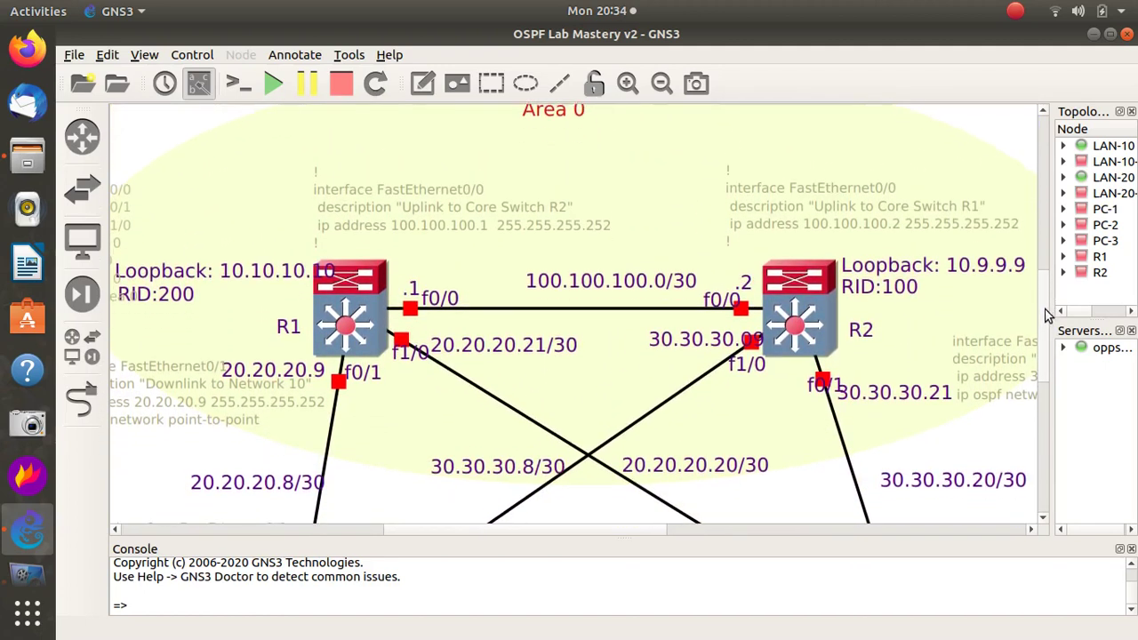
scroll(1047, 311, "up", 2)
scroll(1046, 313, "down", 9)
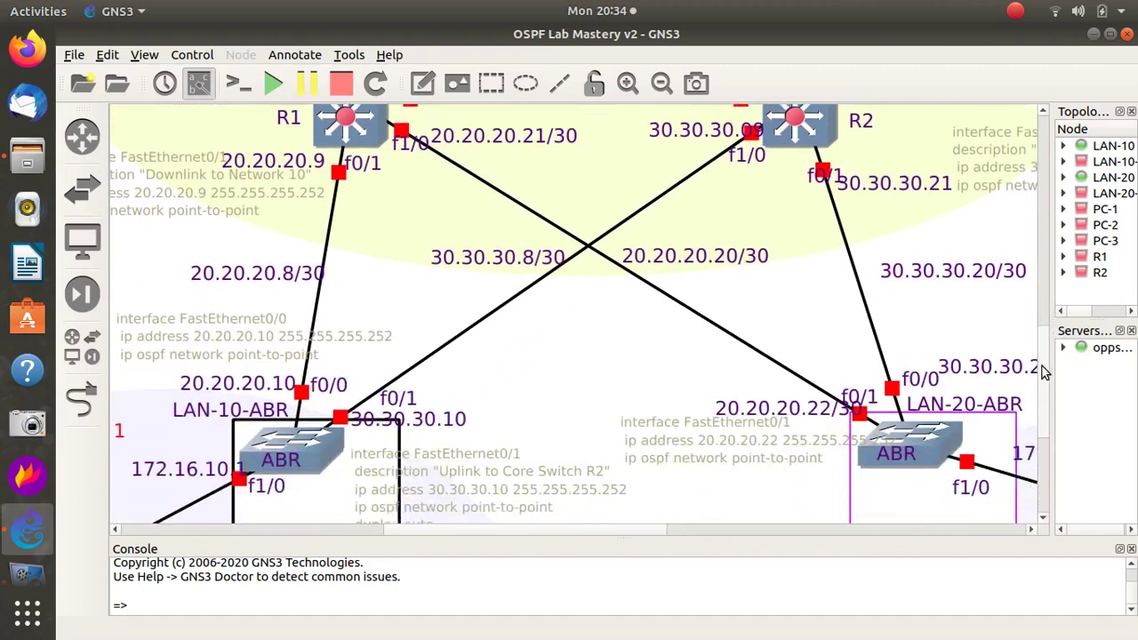
scroll(1044, 375, "up", 6)
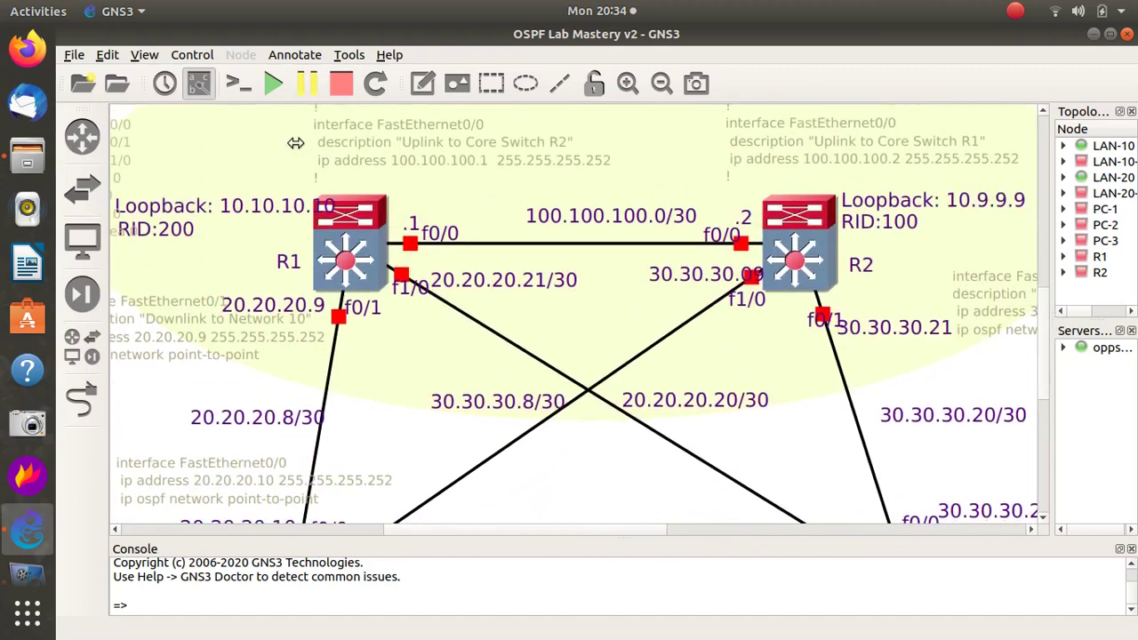
left_click(660, 83)
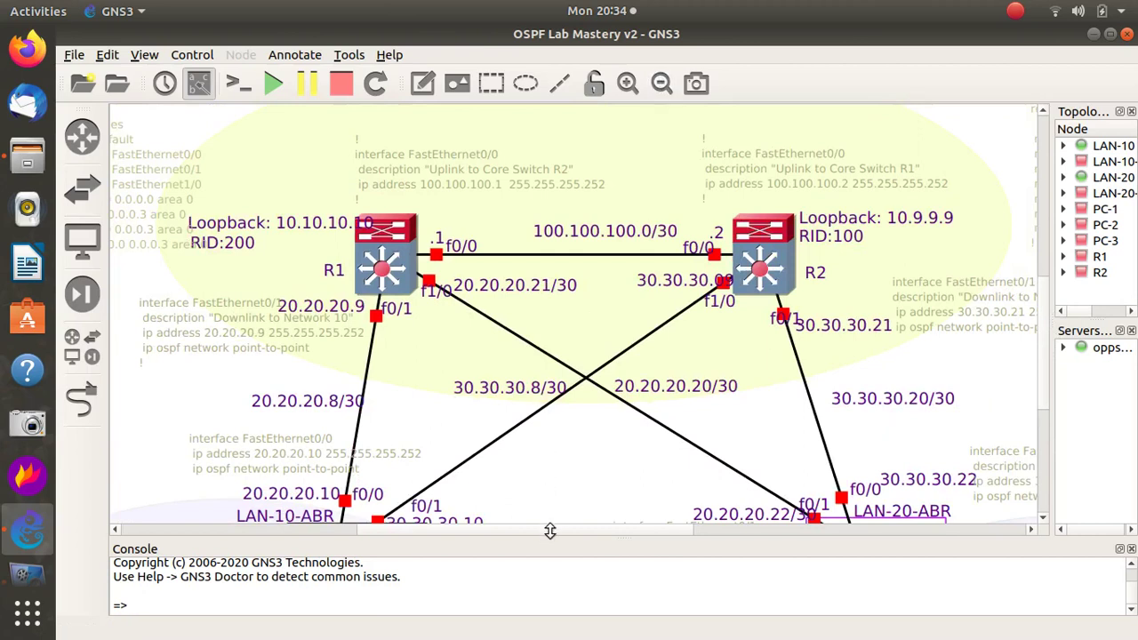
mouse_move(562, 532)
left_mouse_down()
mouse_move(457, 536)
mouse_move(729, 530)
mouse_move(559, 528)
left_mouse_up()
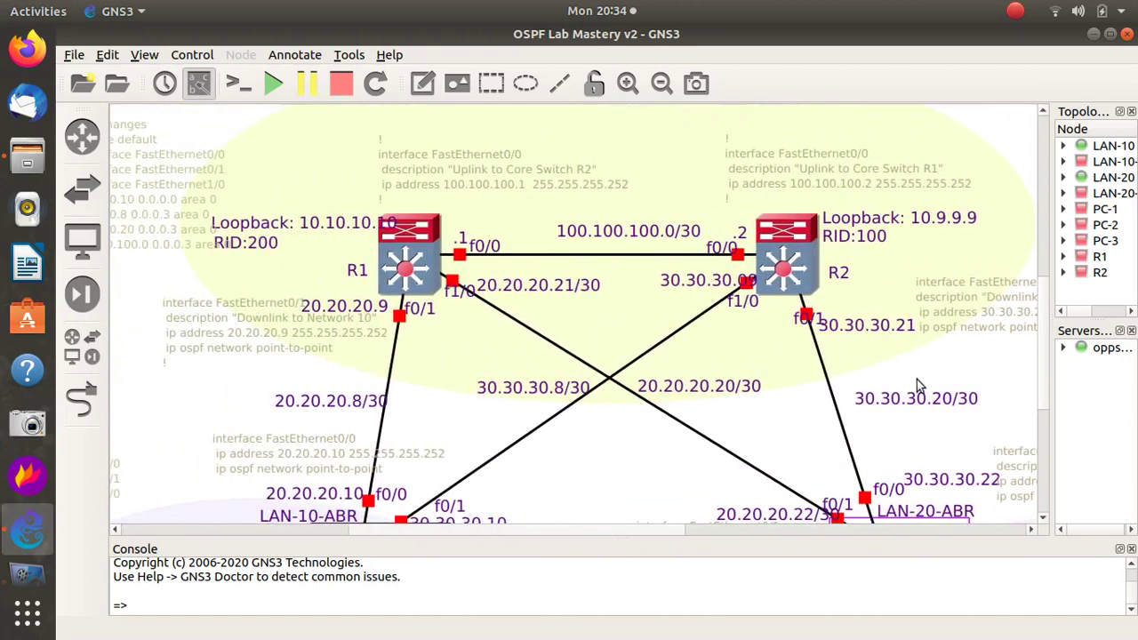
left_click_drag(1040, 376, 1033, 348)
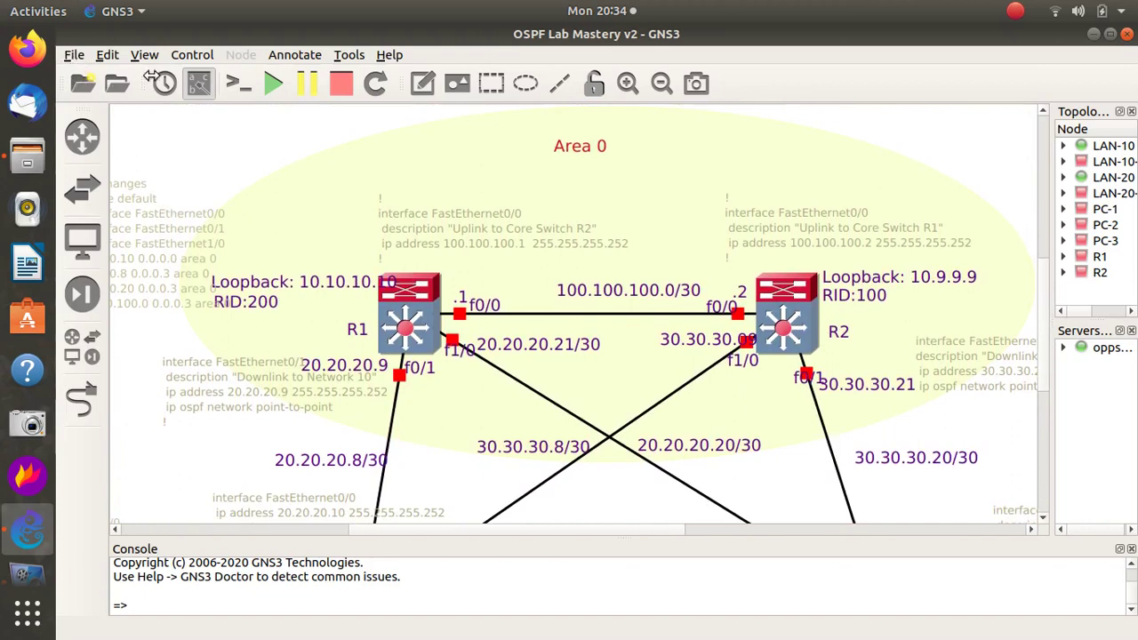
- Create a new blank project named "New Routed OSPF Campus Network"
left_click(84, 83)
left_click(514, 297)
key("BackSpace")
key("BackSpace")
key("BackSpace")
key("BackSpace")
key("BackSpace")
key("BackSpace")
key("BackSpace")
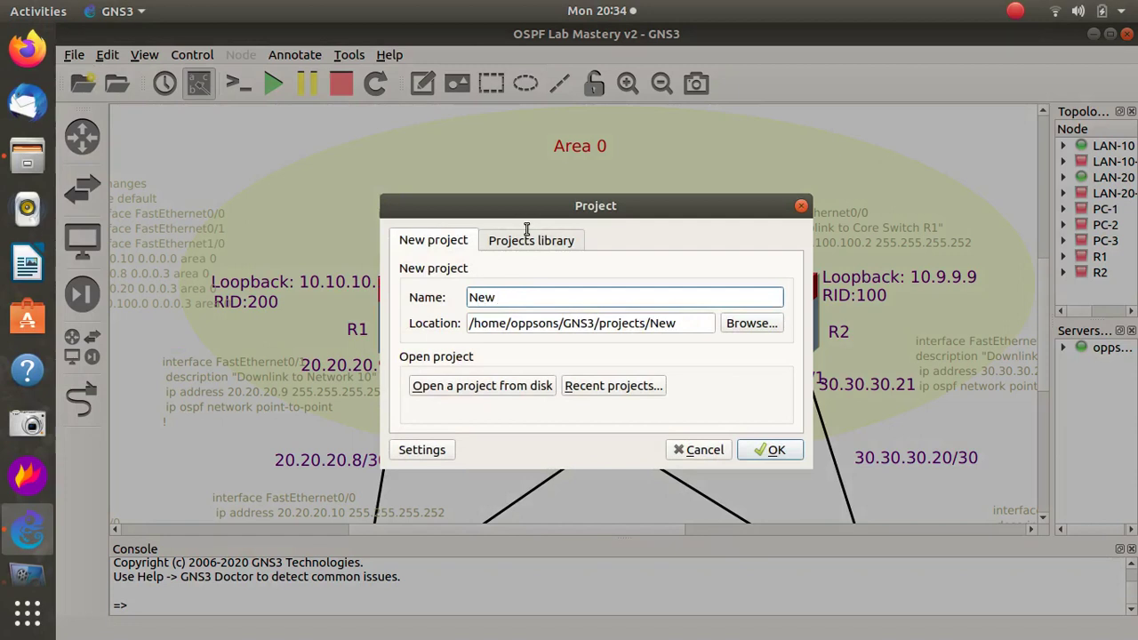
type("New Routed ")
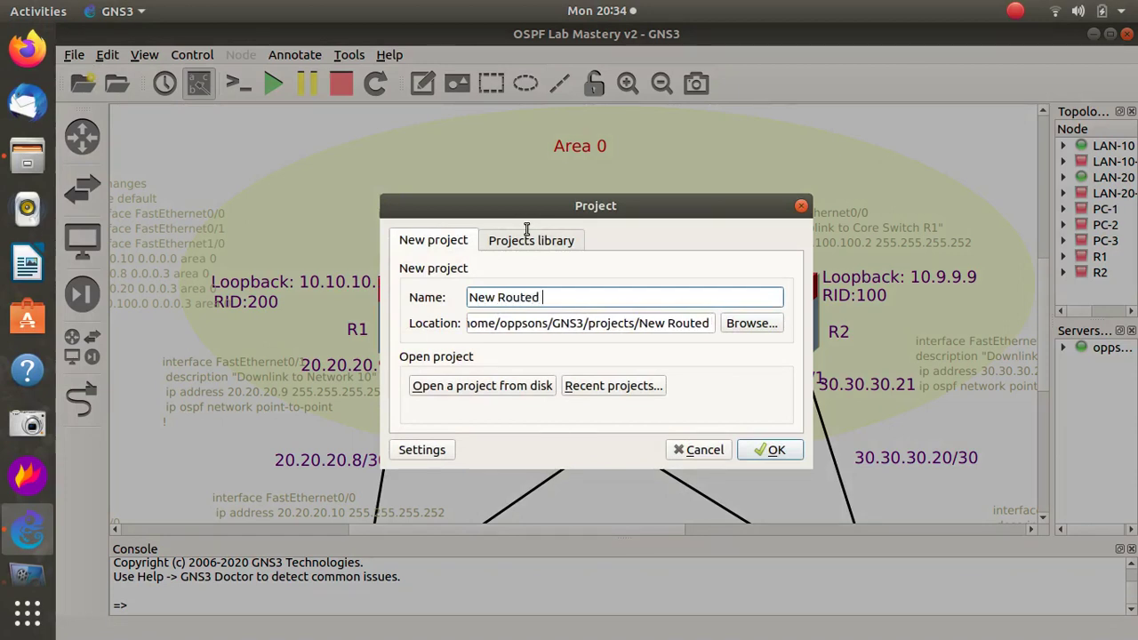
type("OSPF ")
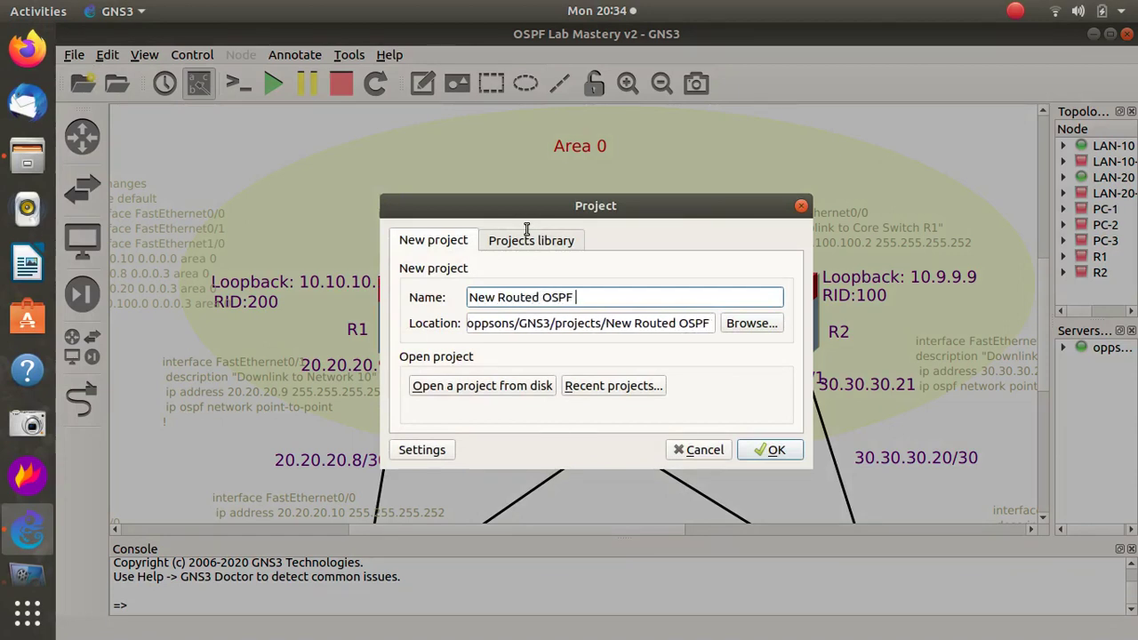
type("Campu")
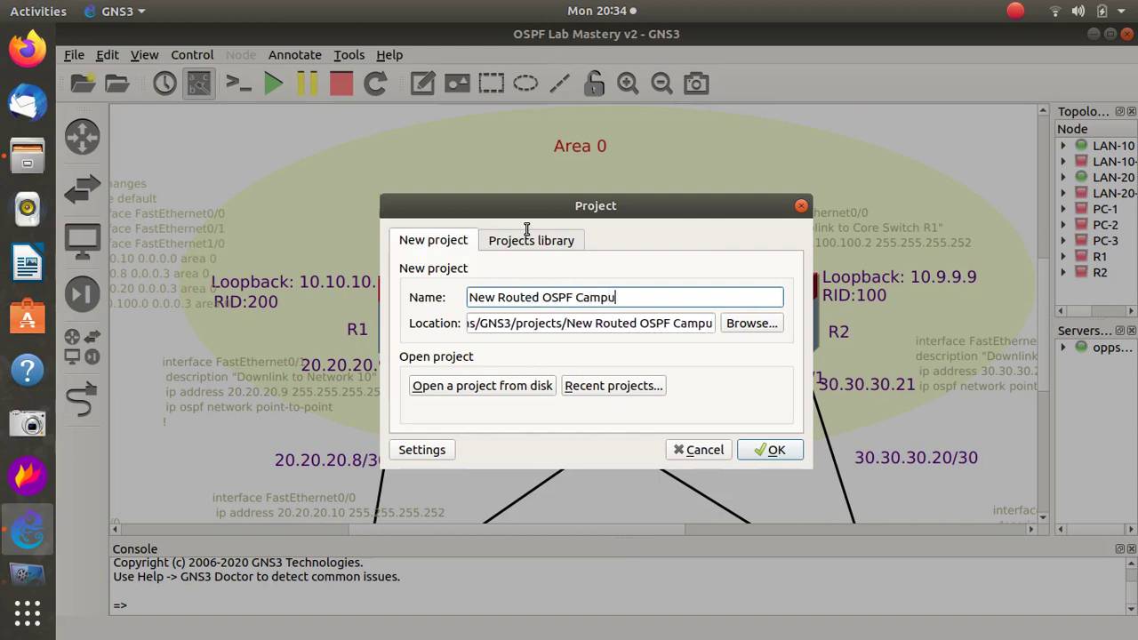
type("s N")
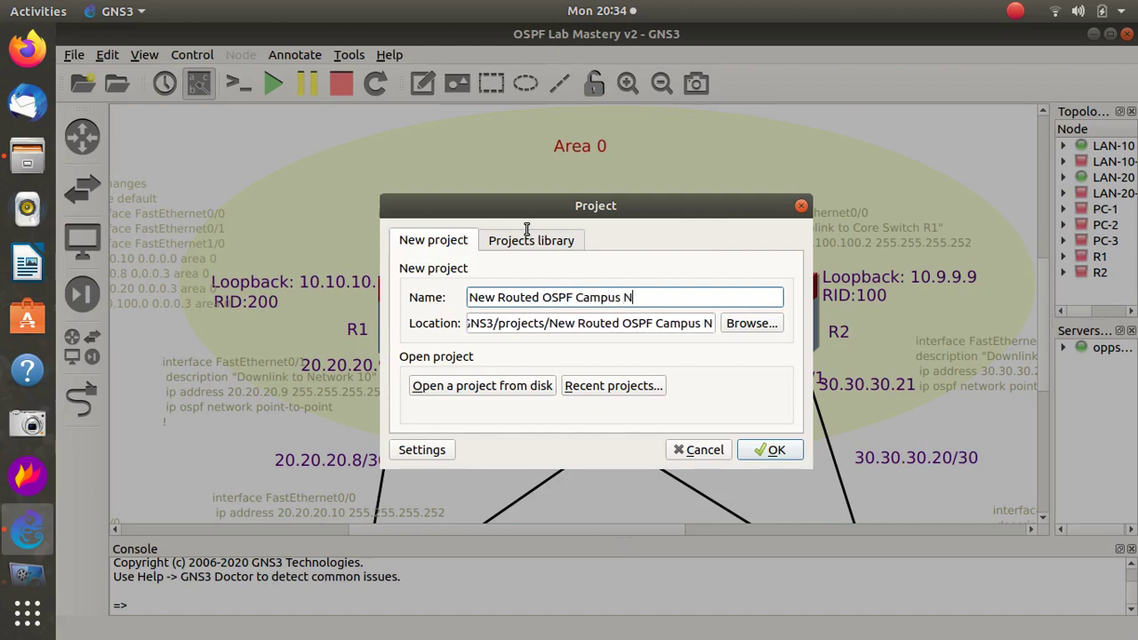
type("etwork")
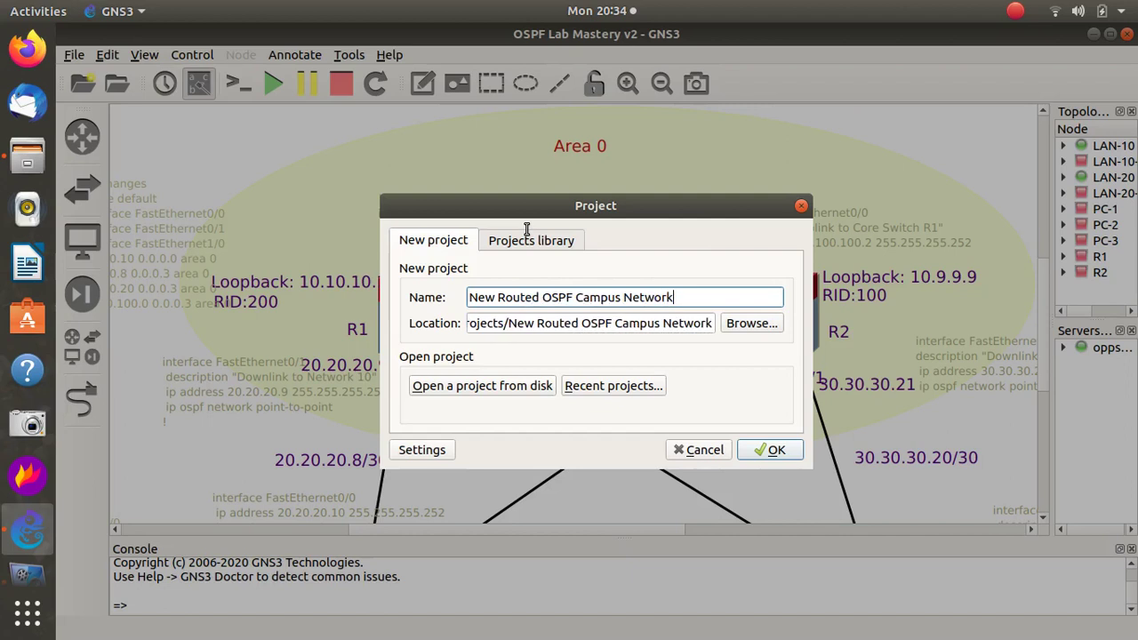
left_click(775, 452)
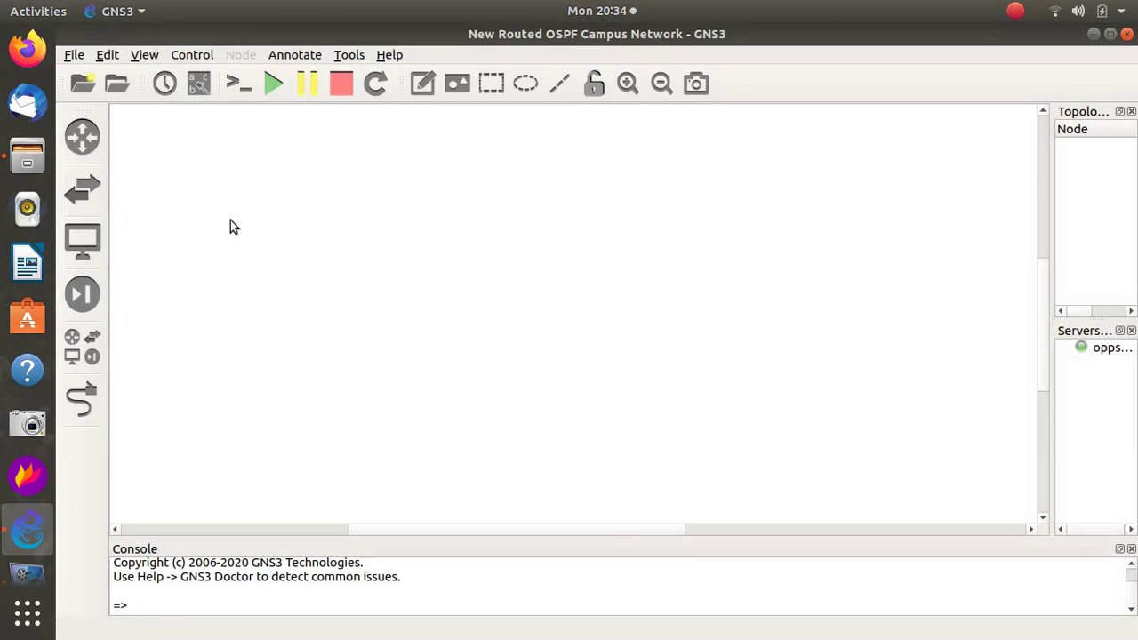
- Draw a wide rectangle across the upper half of the canvas, with its upper-left corner at about X -413, Y -83
left_click(496, 80)
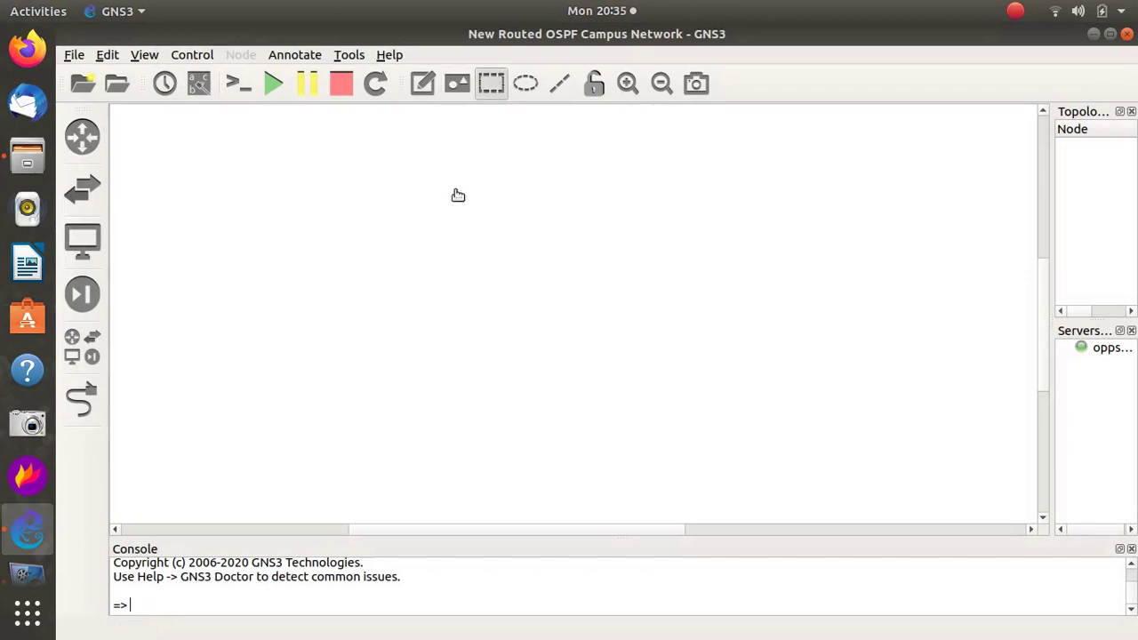
left_click(262, 177)
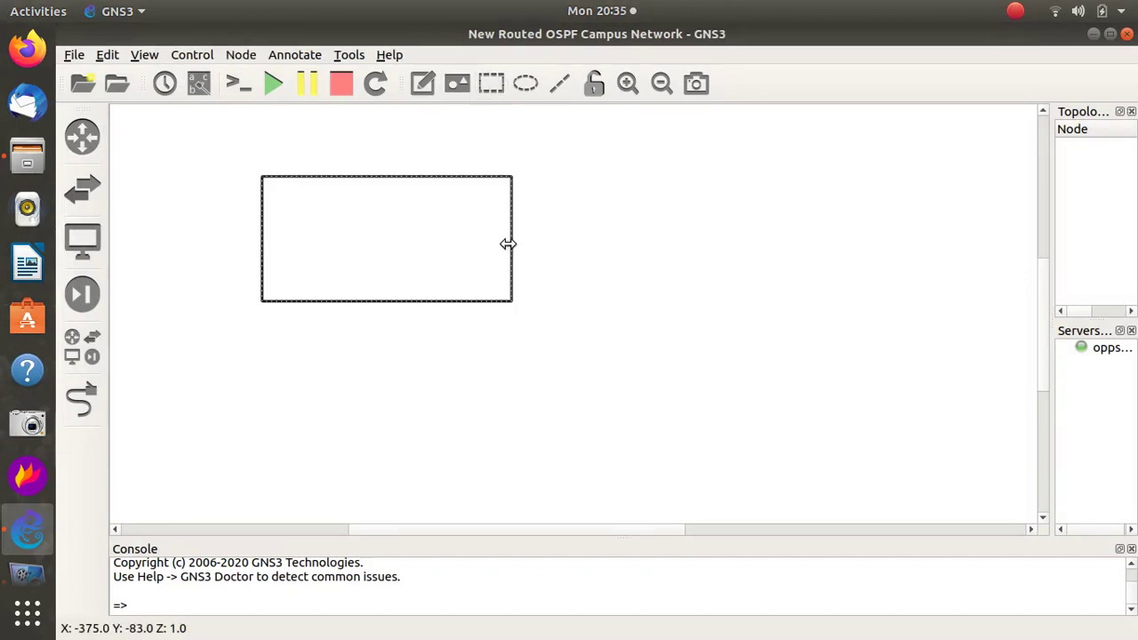
left_click_drag(512, 243, 888, 229)
left_click_drag(582, 300, 589, 337)
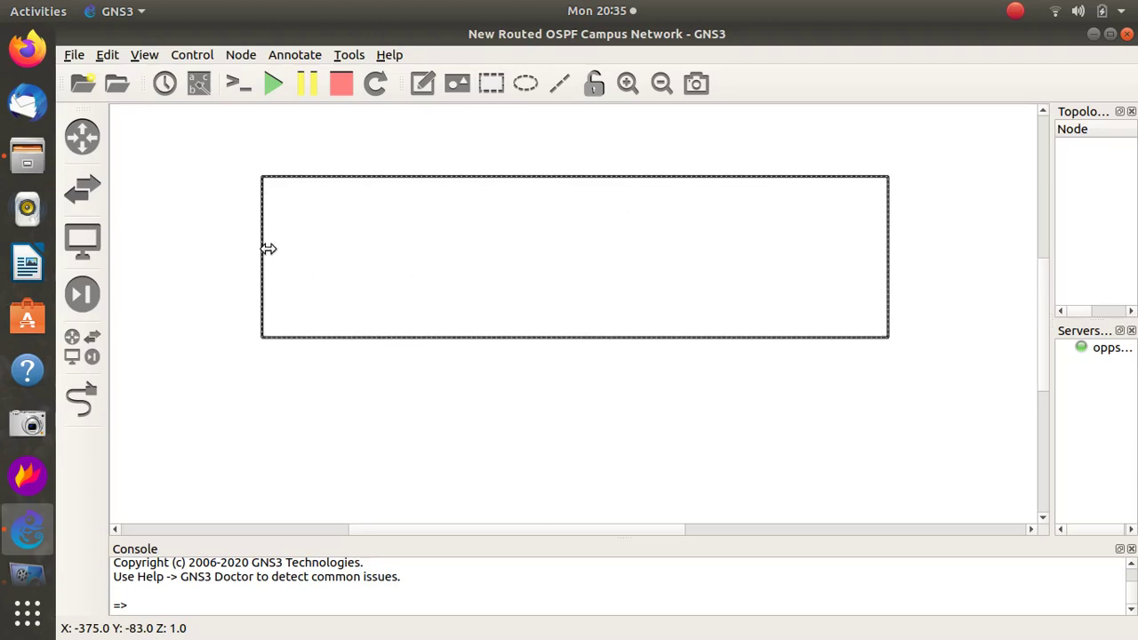
left_click_drag(268, 249, 257, 250)
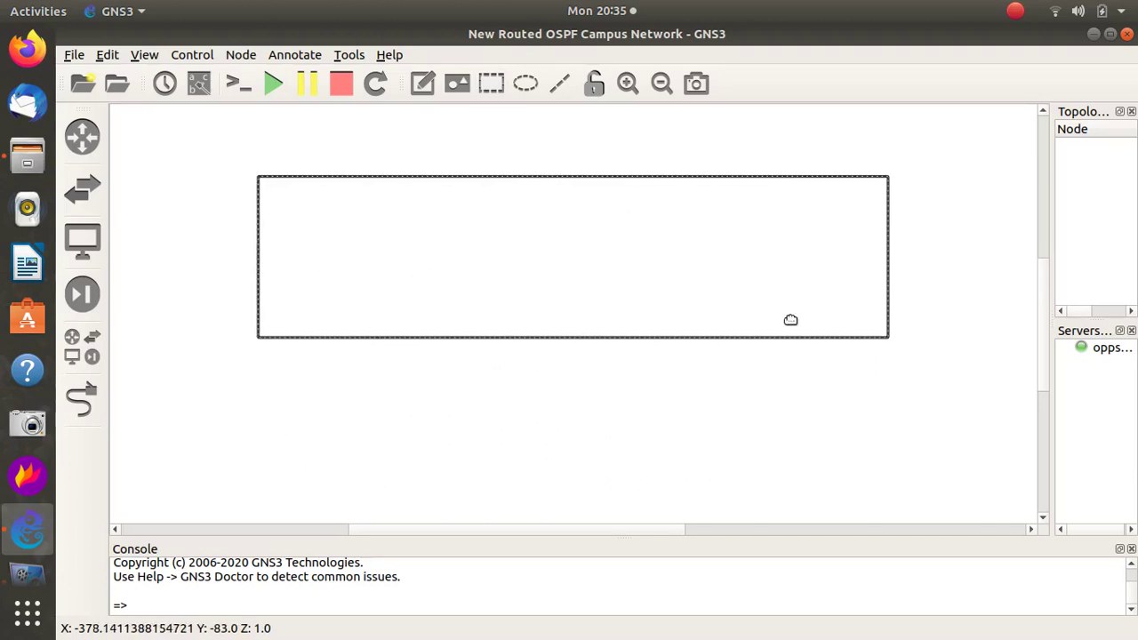
left_click_drag(885, 259, 959, 262)
left_click(387, 382)
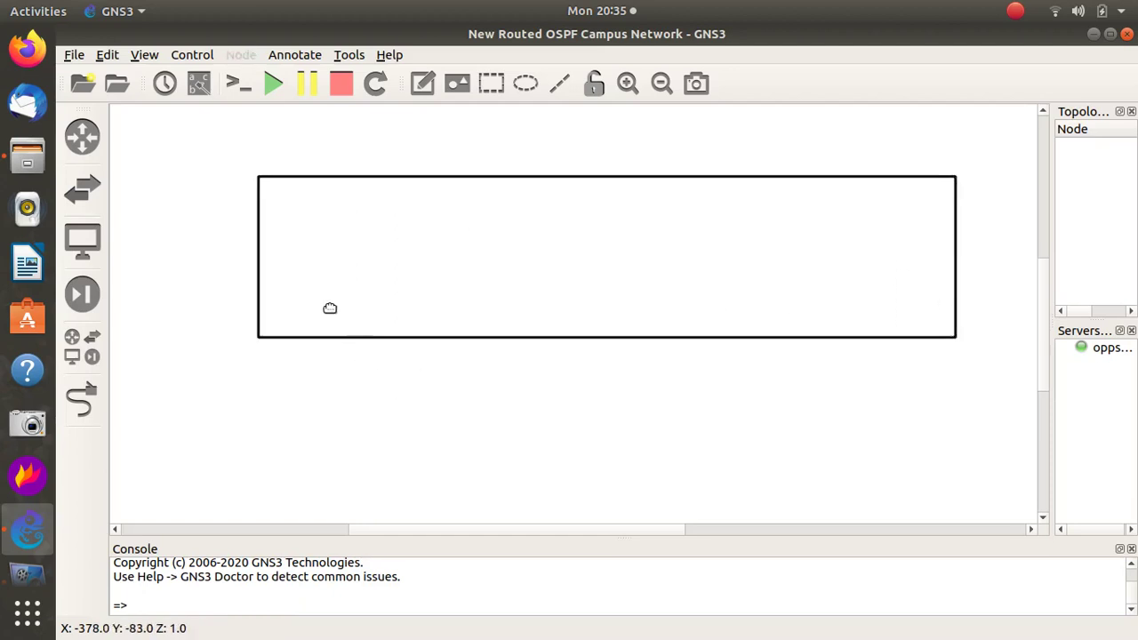
left_click_drag(256, 273, 213, 269)
left_click(424, 402)
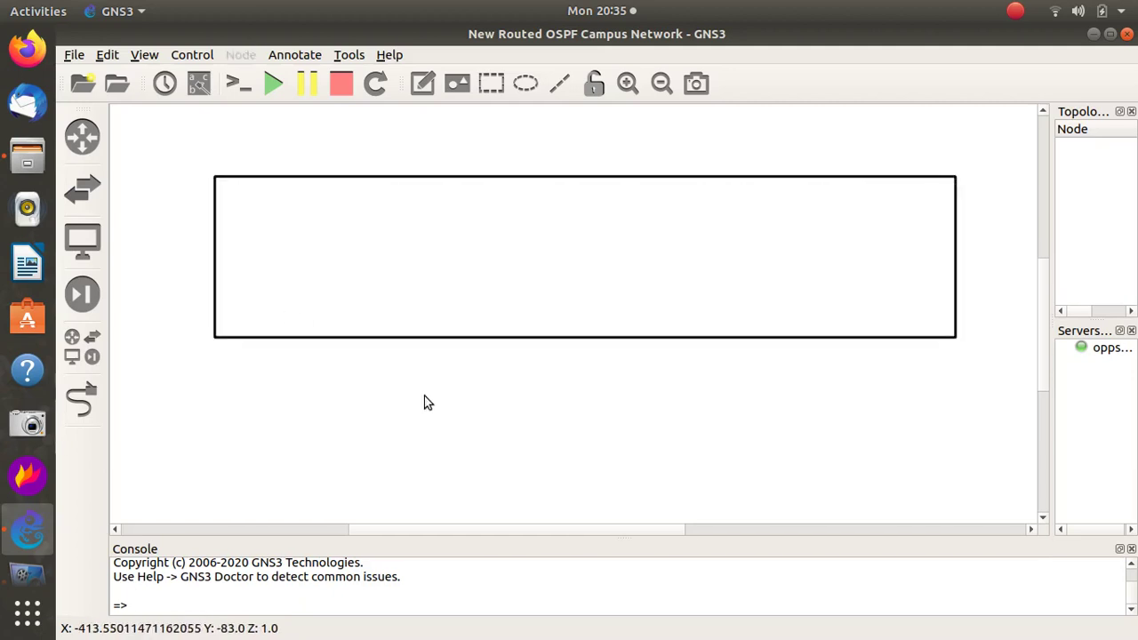
- Choose a light blue border color and a very light grey fill color for the rectangle
left_click(405, 336)
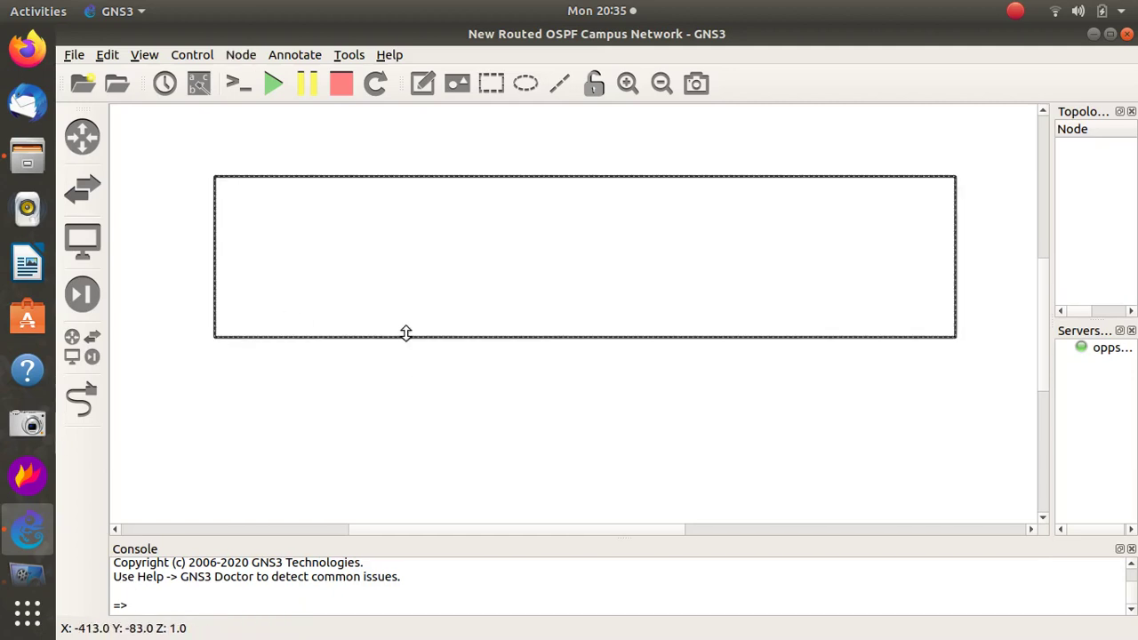
right_click(405, 332)
left_click(449, 363)
left_click(613, 313)
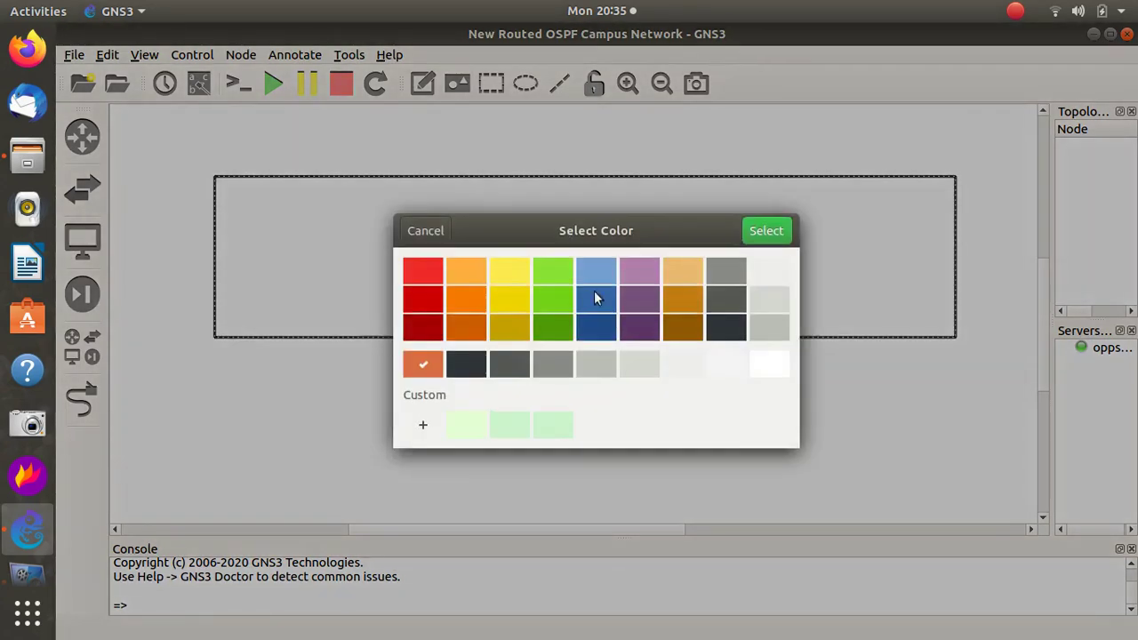
left_click(766, 233)
left_click(671, 289)
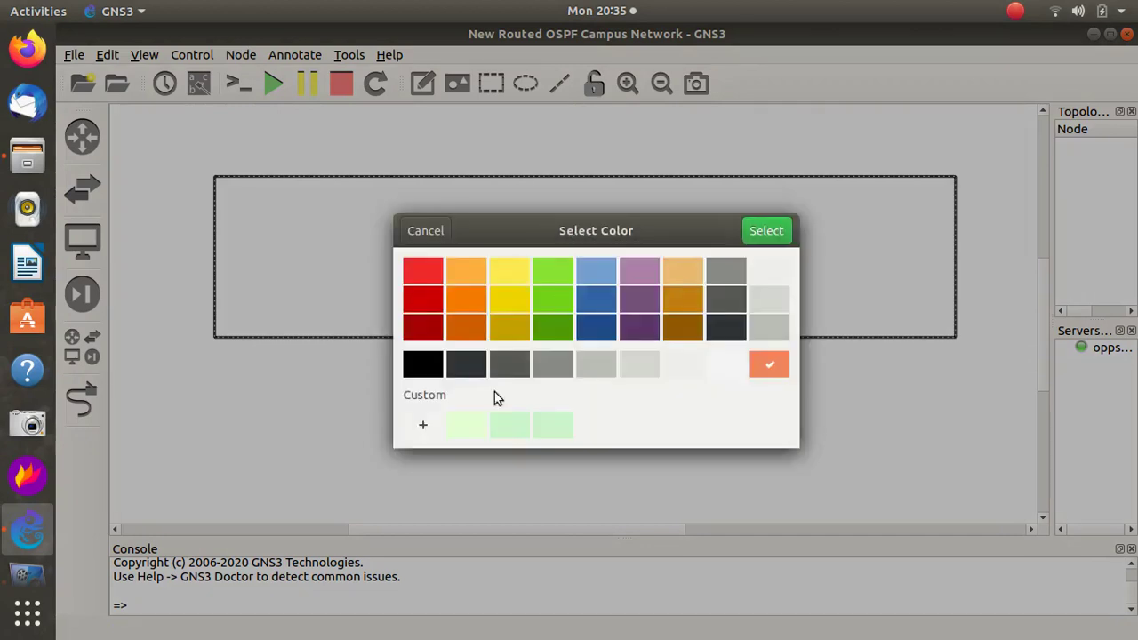
left_click(771, 266)
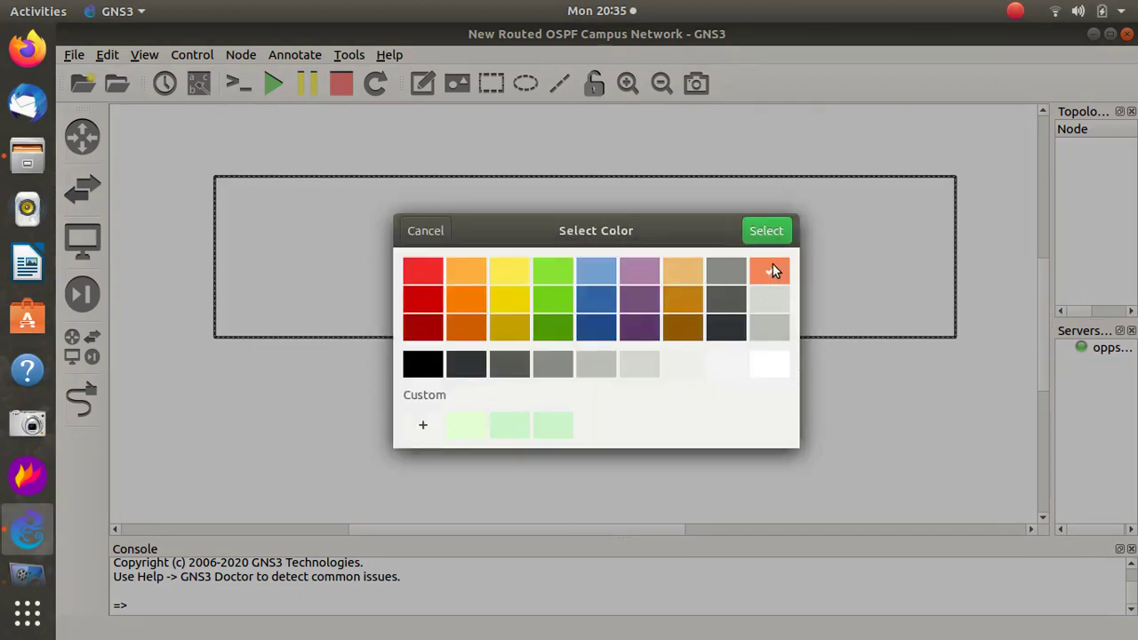
left_click(767, 232)
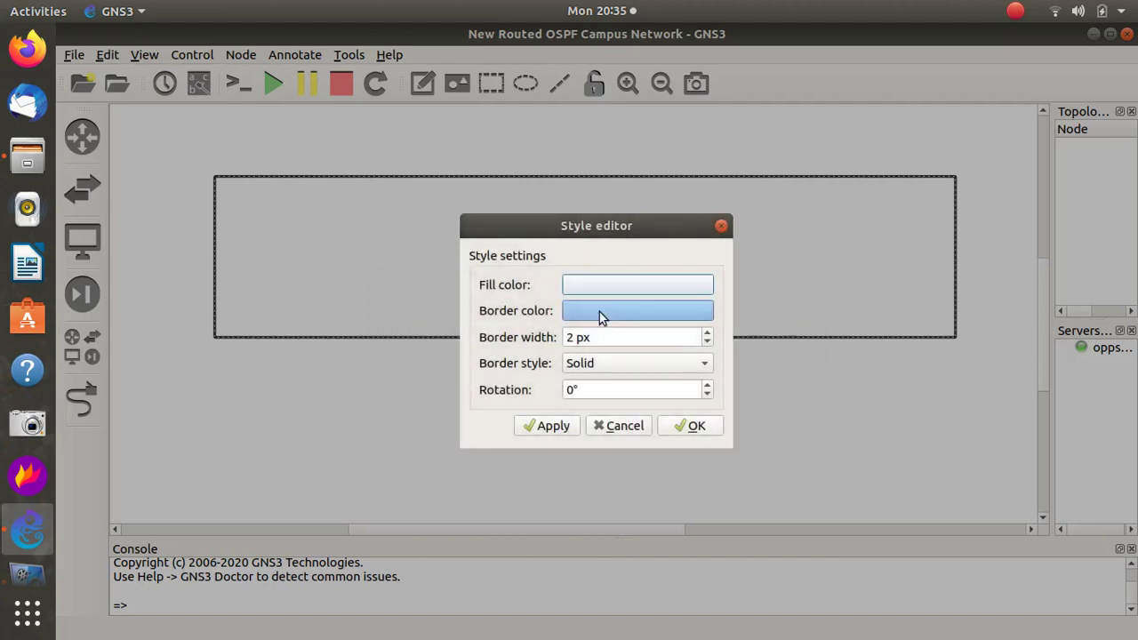
- Set the rectangle's border width to 1 px and its border style to Dash, and apply the style
left_click(707, 343)
left_click(704, 365)
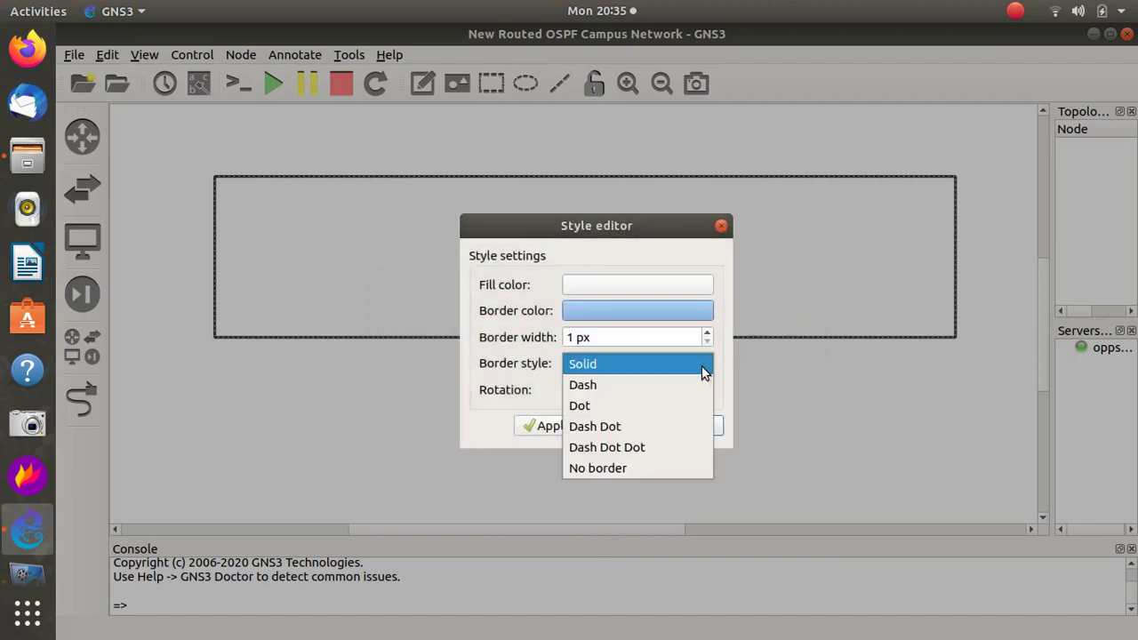
left_click(665, 386)
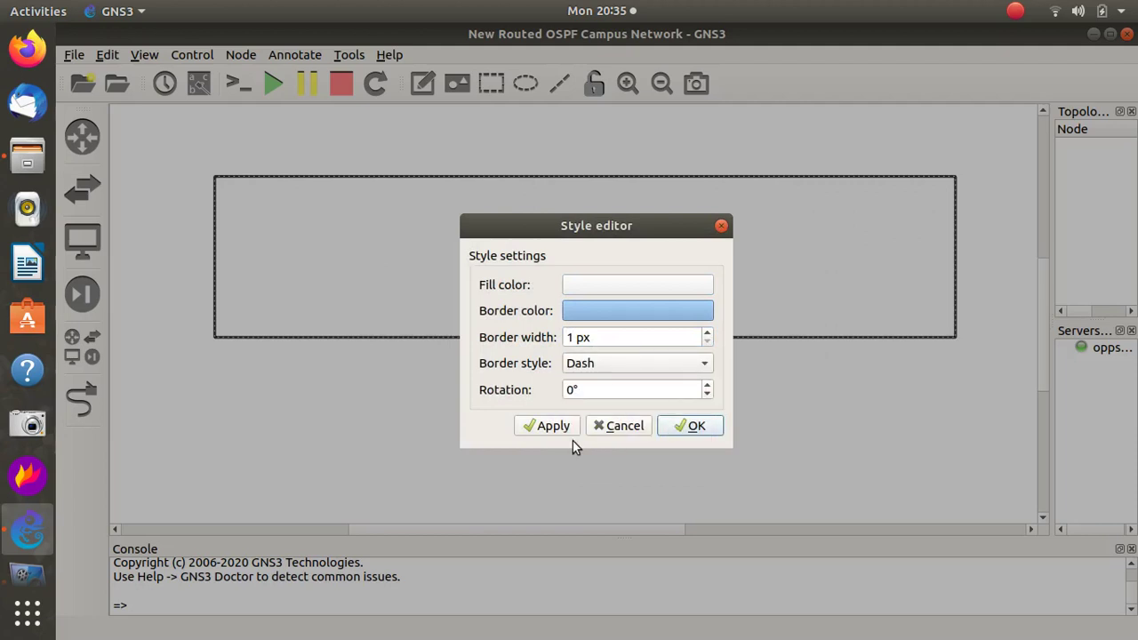
left_click(551, 428)
left_click(692, 426)
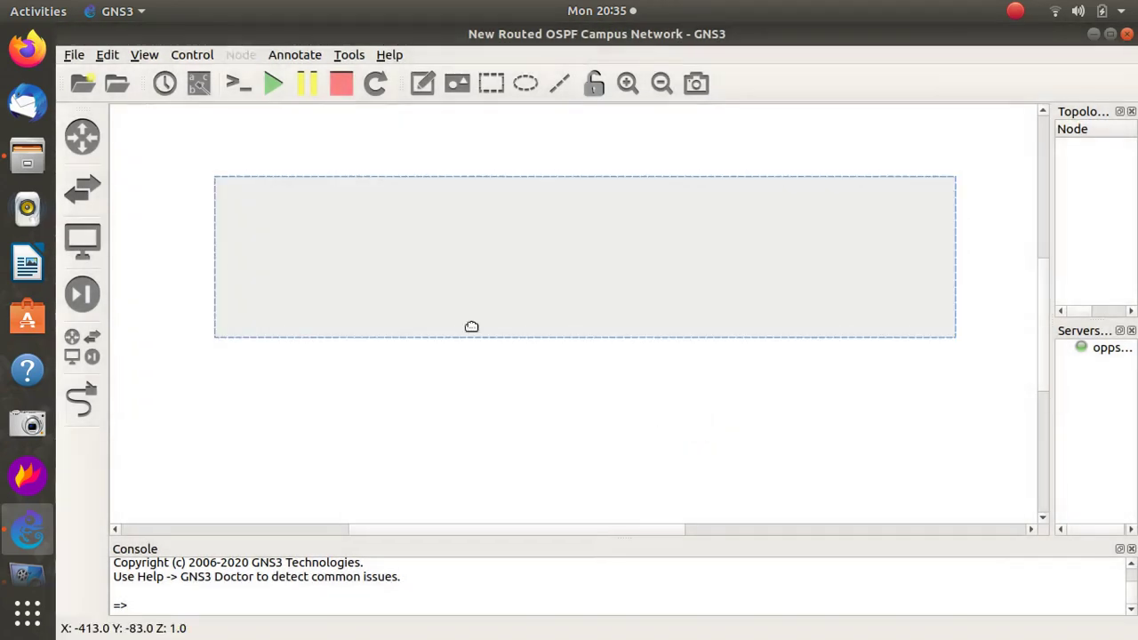
- Duplicate the rectangle and place the copy directly beneath the original, at about X -414, Y 51
right_click(311, 251)
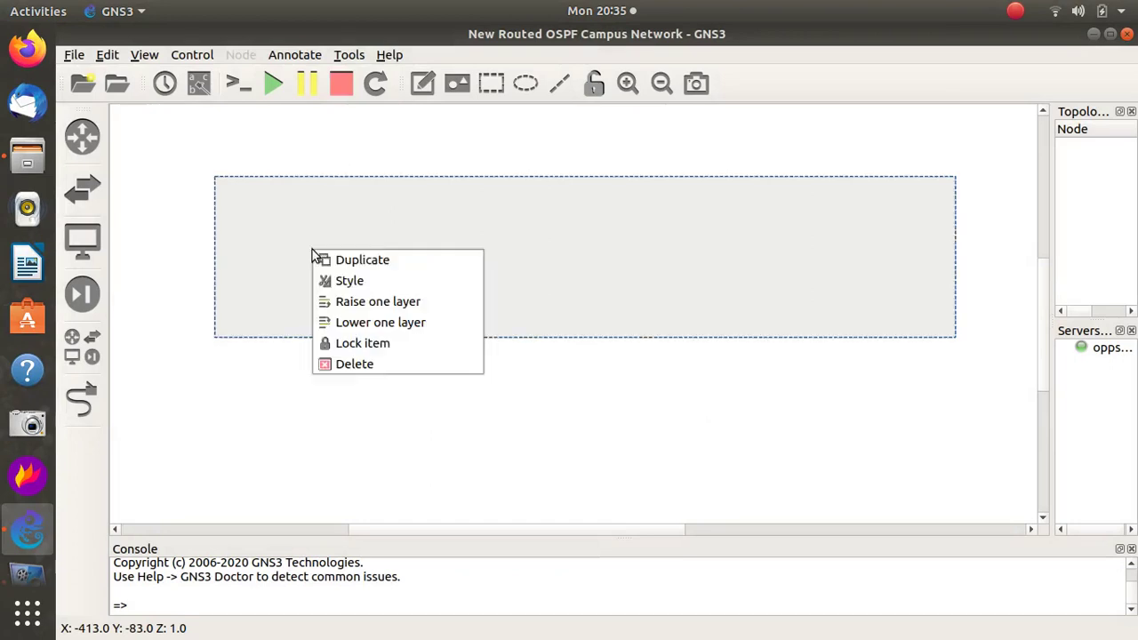
left_click(325, 256)
left_click_drag(417, 296, 394, 429)
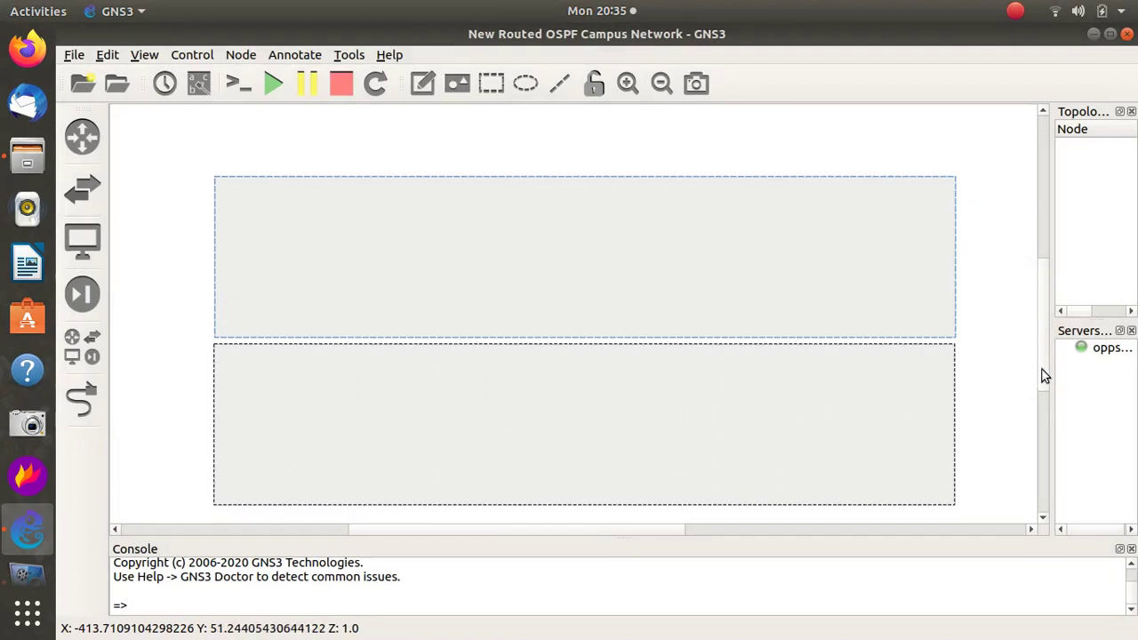
mouse_move(1046, 371)
left_mouse_down()
mouse_move(1044, 412)
mouse_move(1046, 381)
left_mouse_up()
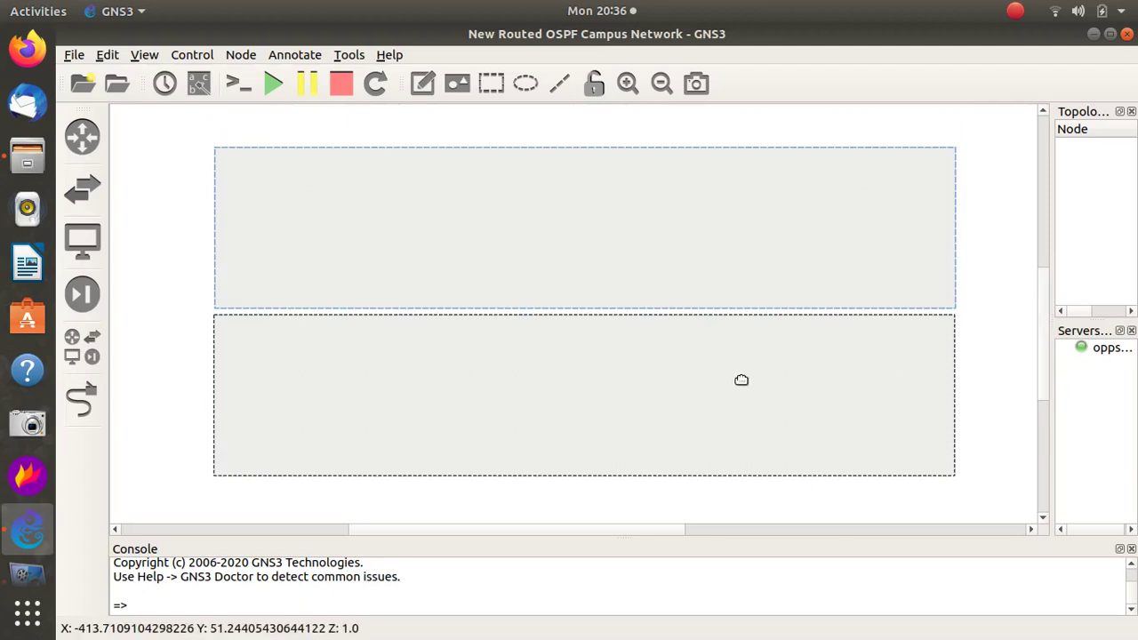
- Nudge the lower rectangle into line with the upper one, at about X -413, Y 53
mouse_move(739, 379)
left_mouse_down()
mouse_move(739, 391)
mouse_move(741, 382)
left_mouse_up()
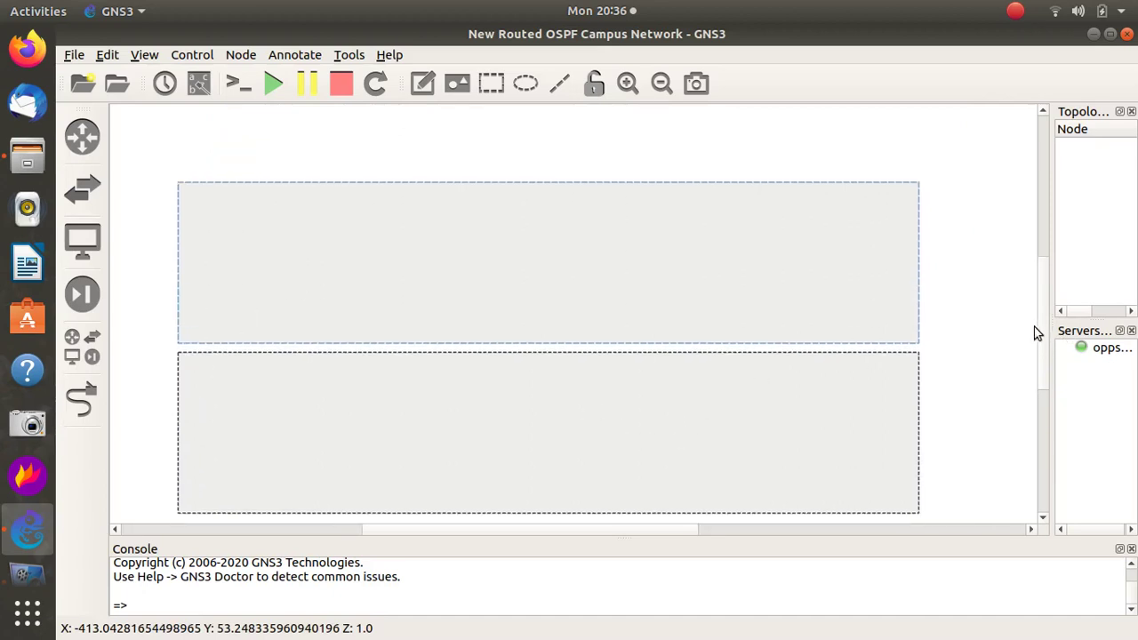
scroll(1046, 339, "down", 3)
scroll(1046, 339, "up", 1)
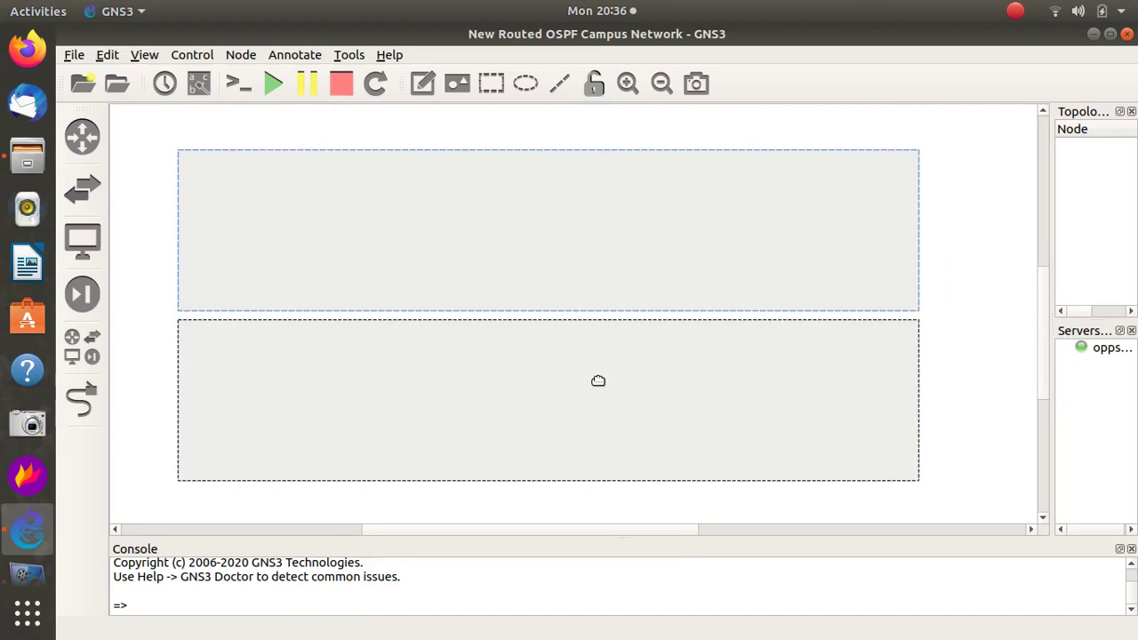
- Choose light green as the border color in the lower rectangle's style settings
right_click(412, 362)
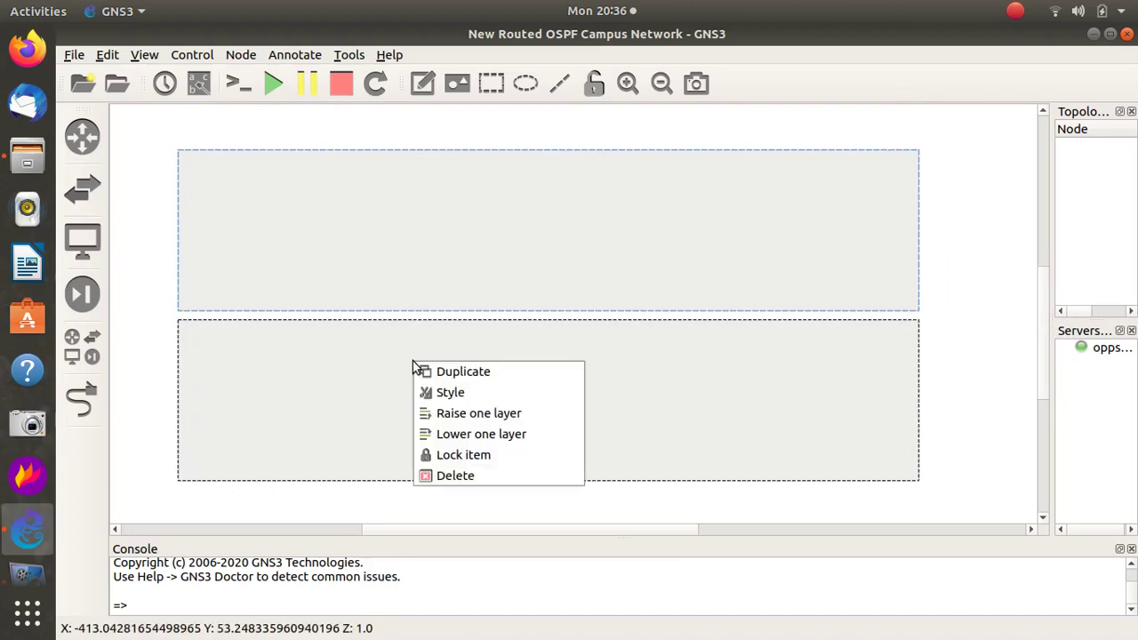
left_click(443, 392)
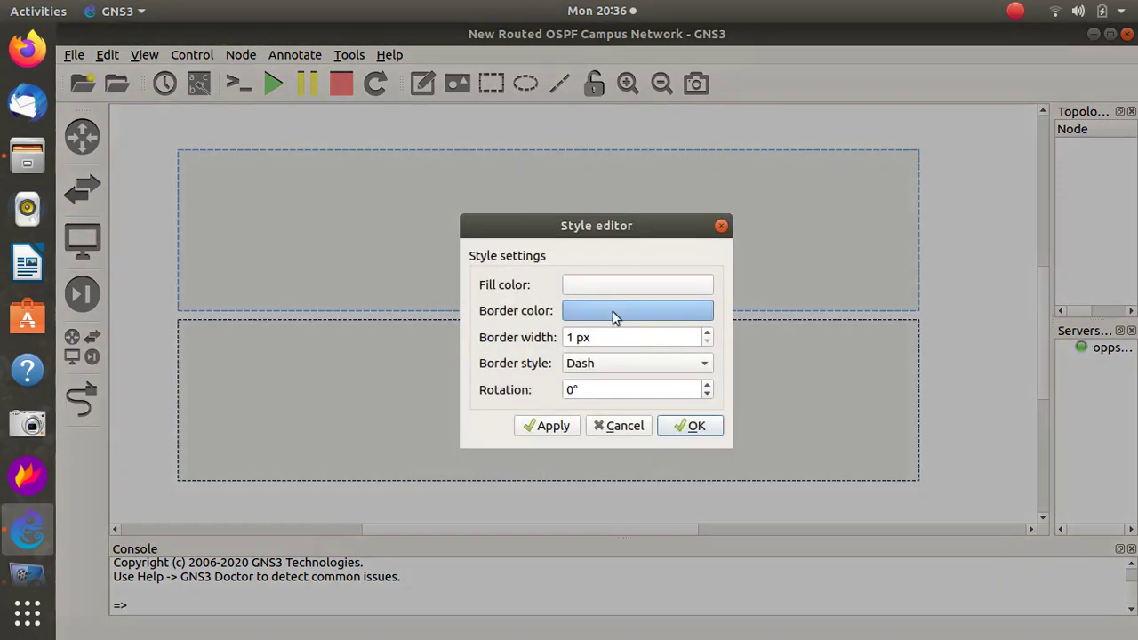
left_click(609, 313)
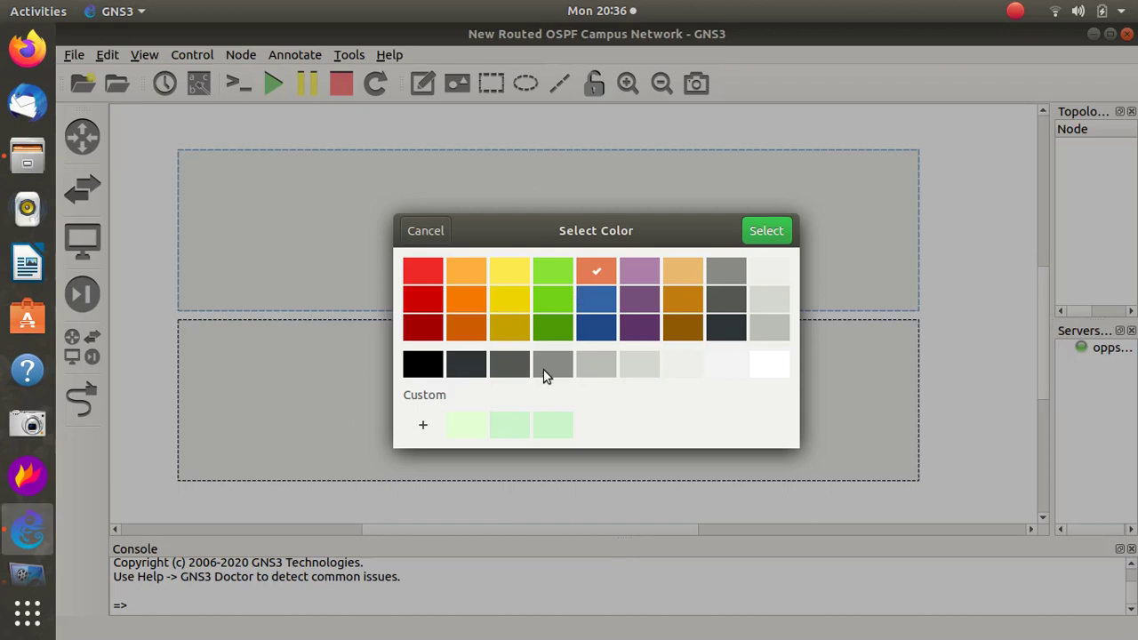
left_click(549, 274)
left_click(753, 235)
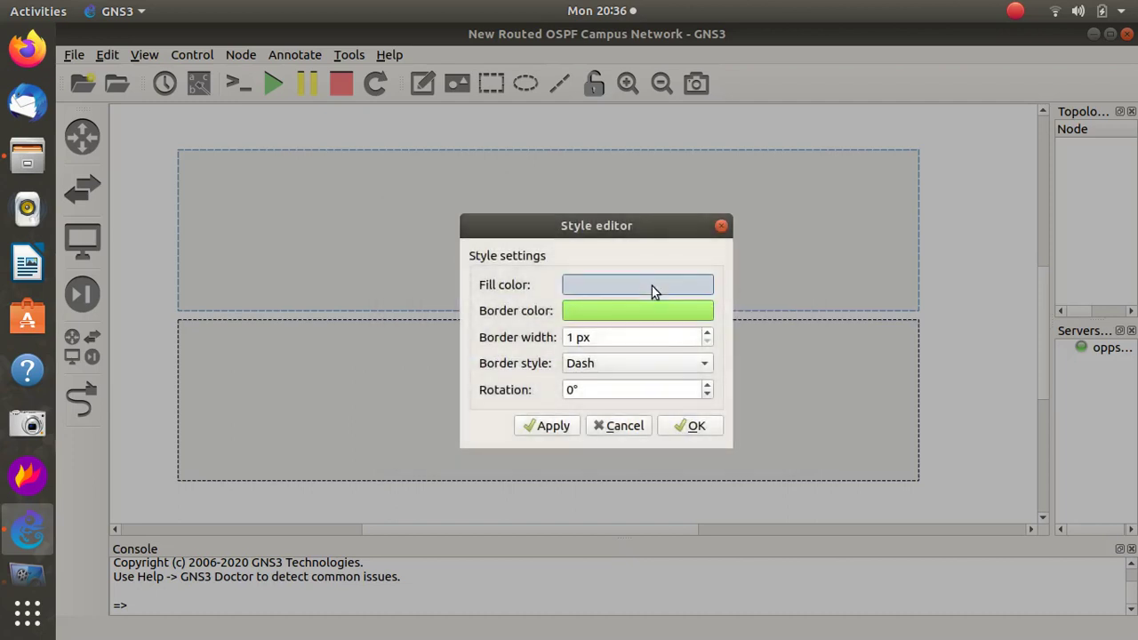
- Choose white as the lower rectangle's fill color and apply the style
left_click(652, 285)
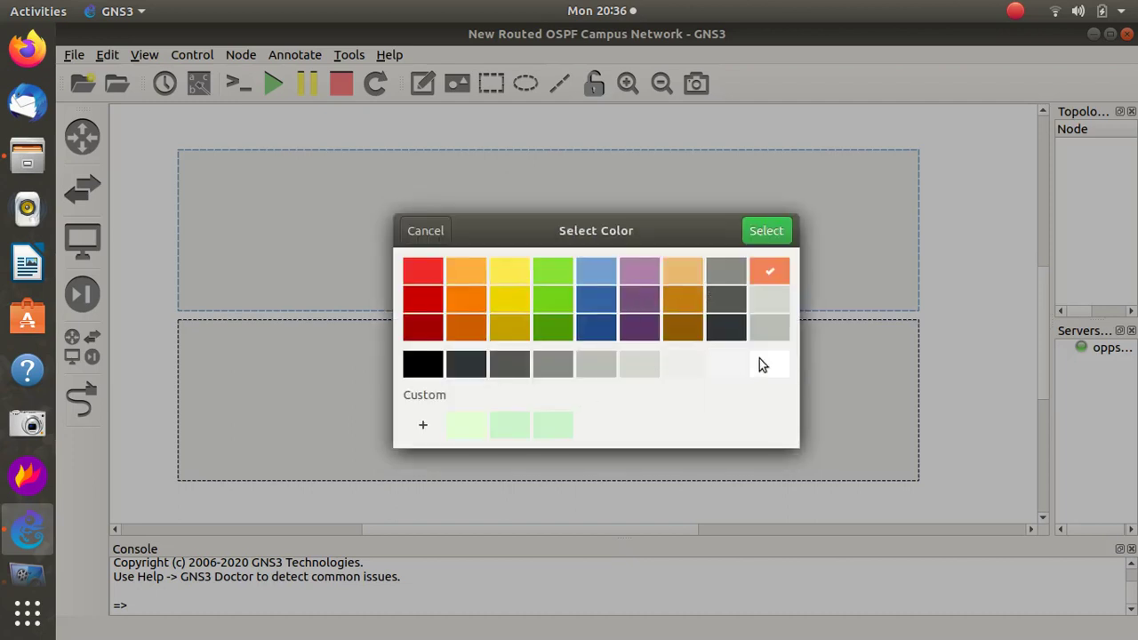
left_click(425, 426)
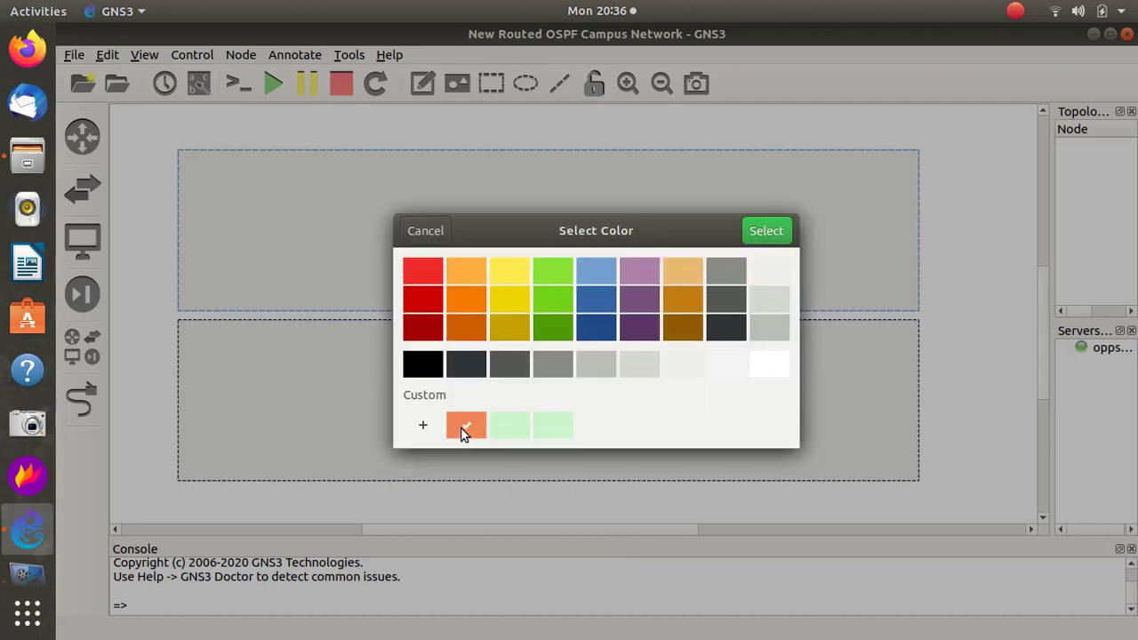
left_click(754, 368)
left_click(771, 231)
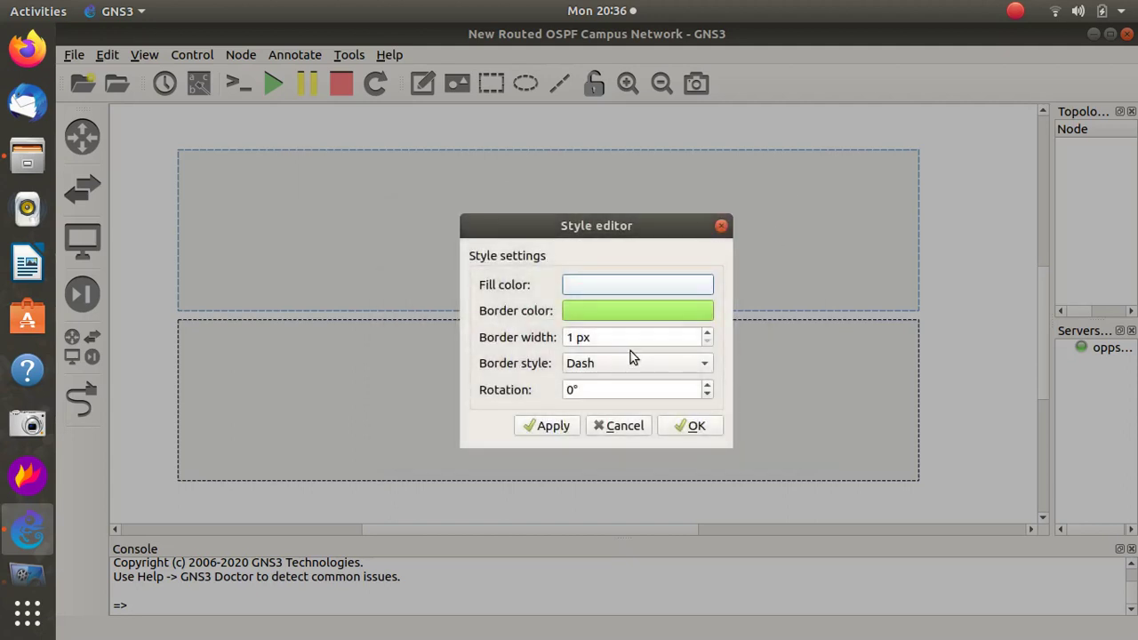
left_click(533, 425)
left_click(668, 426)
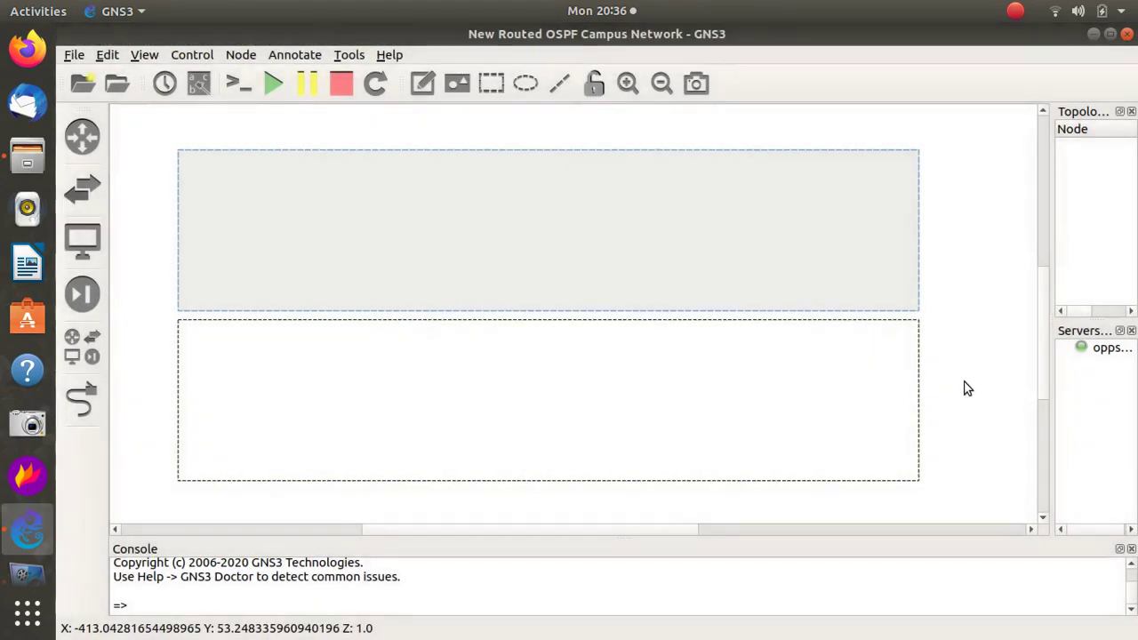
left_click(970, 382)
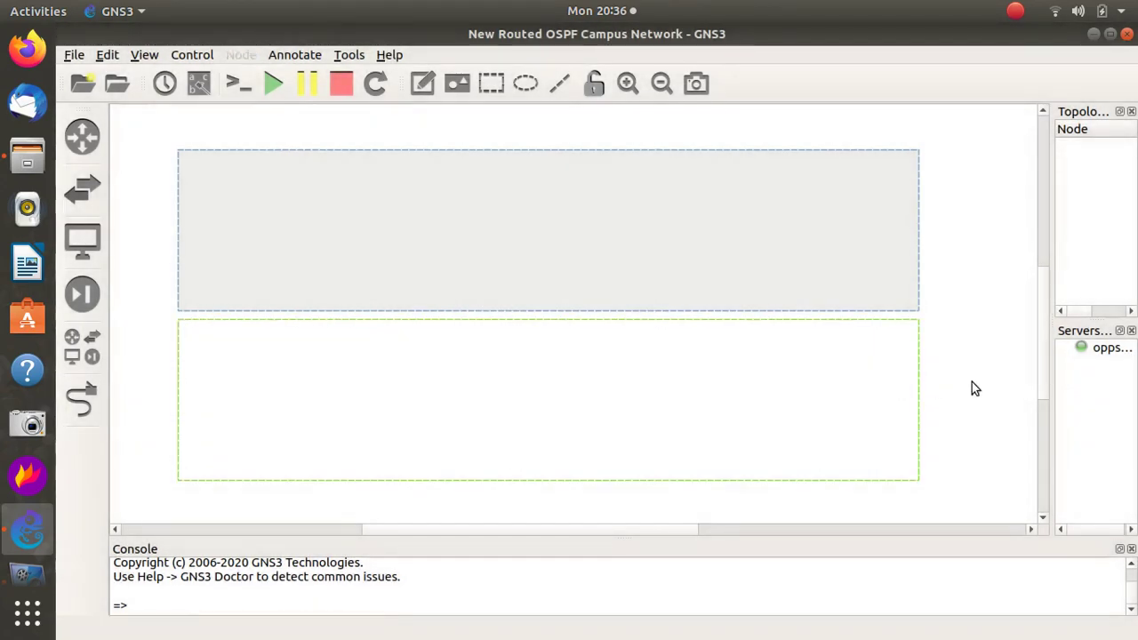
- Move the upper rectangle up to about X -412, Y -123, leaving a wider gap above the green-bordered rectangle
left_click(661, 83)
left_click(661, 83)
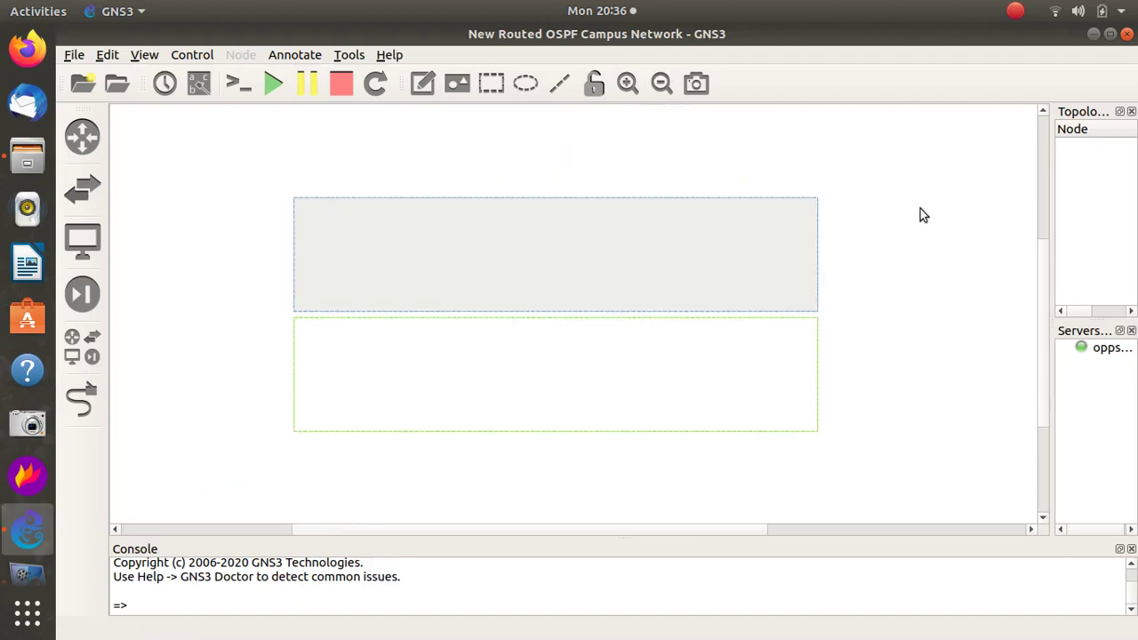
left_click_drag(614, 257, 617, 221)
left_click(647, 358)
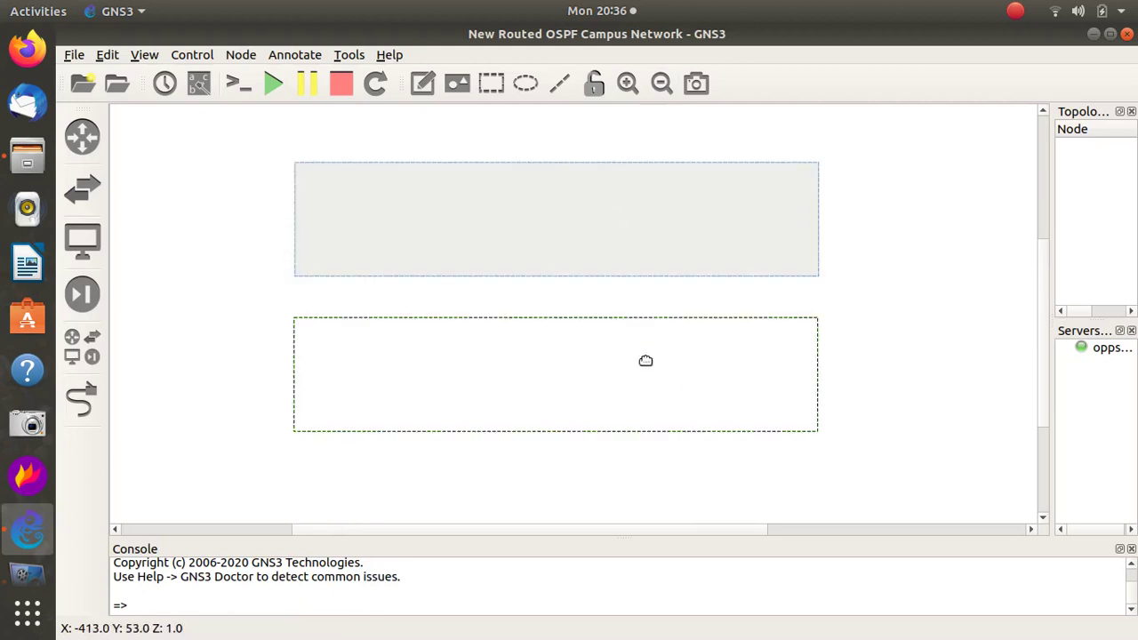
left_click(846, 383)
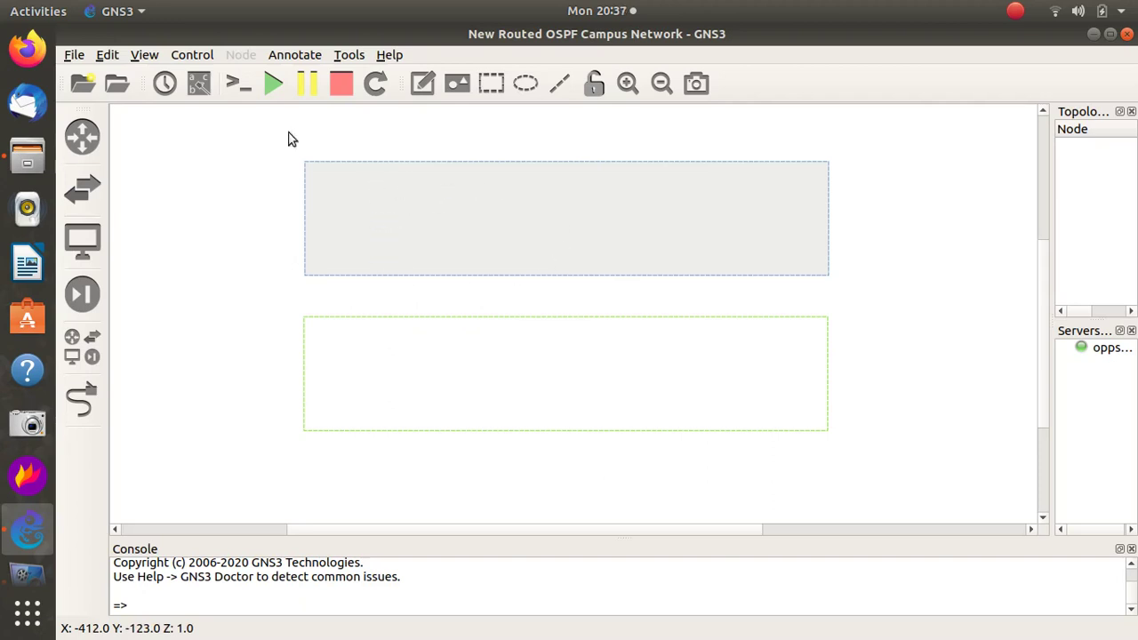
- Add a text note reading "Collapsed Core" and place it inside the upper rectangle's lower-left corner, at about X -410, Y -20
left_click(423, 82)
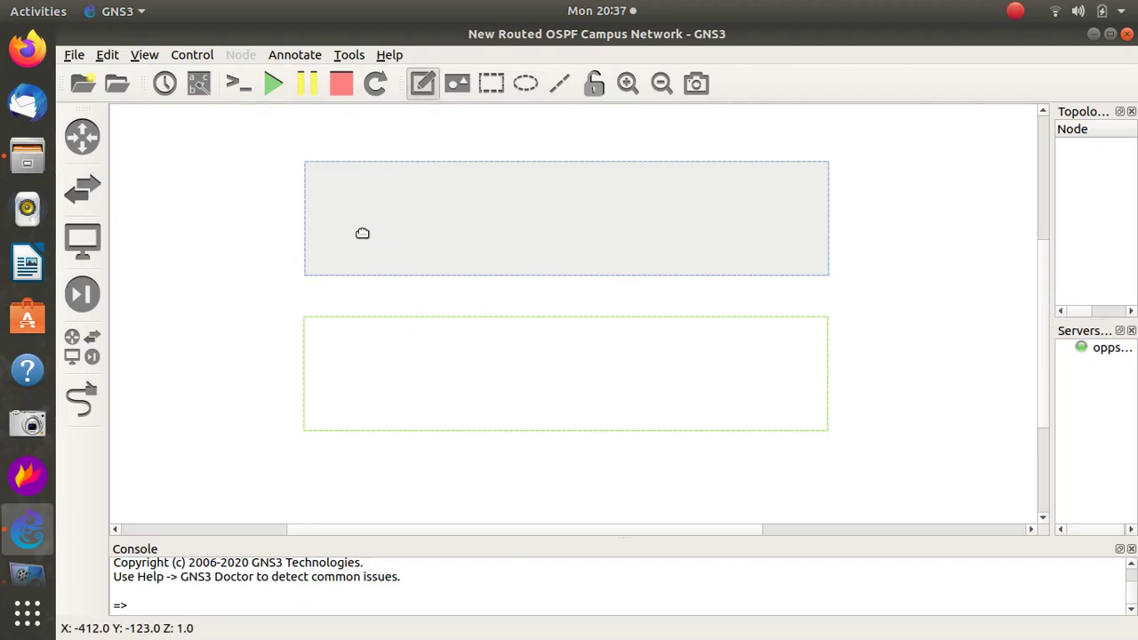
left_click(319, 267)
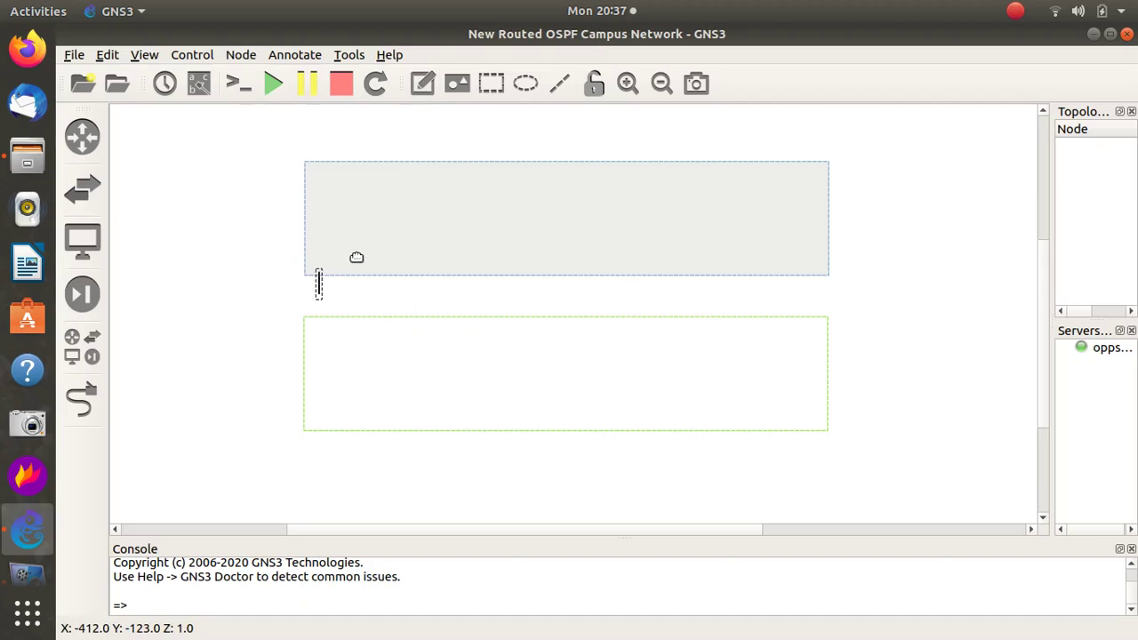
type("Colla")
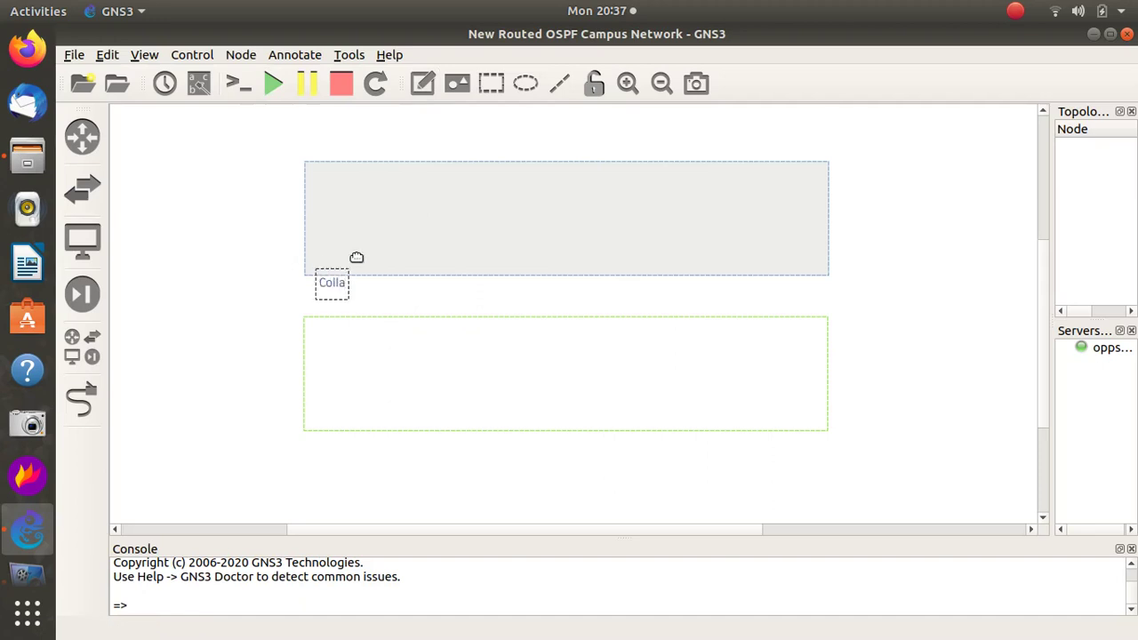
type("psed Core")
left_click(294, 303)
left_click(353, 293)
mouse_move(353, 292)
left_mouse_down()
mouse_move(338, 263)
mouse_move(329, 268)
mouse_move(346, 275)
left_mouse_up()
left_click(264, 302)
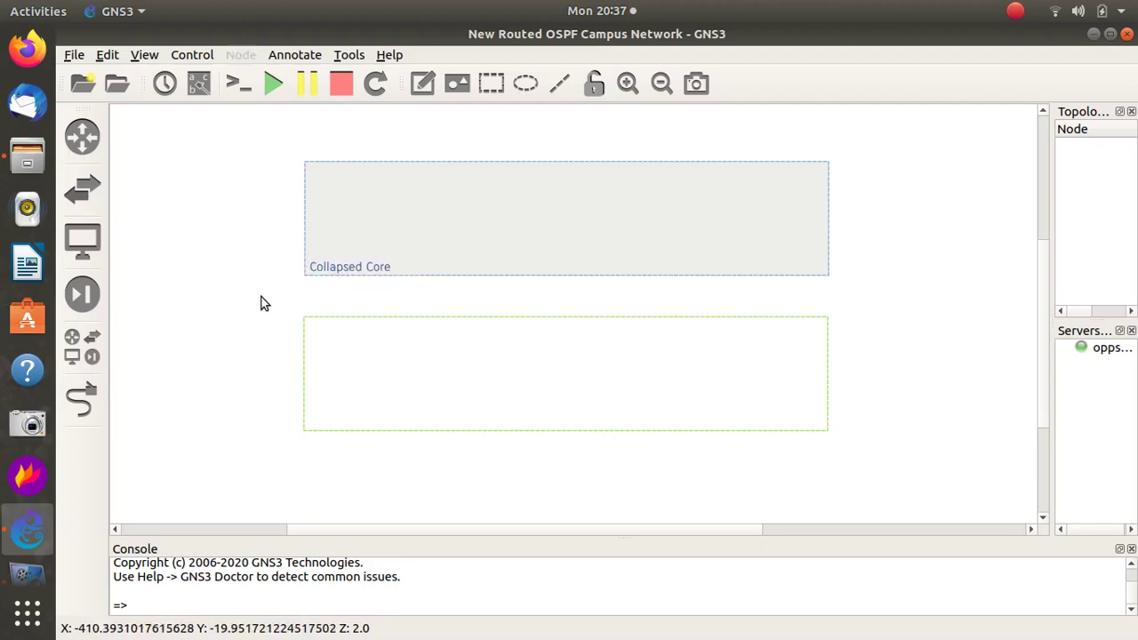
- Duplicate the "Collapsed Core" note and place the copy in the lower-left corner of the green-bordered rectangle
left_click(338, 268)
right_click(338, 269)
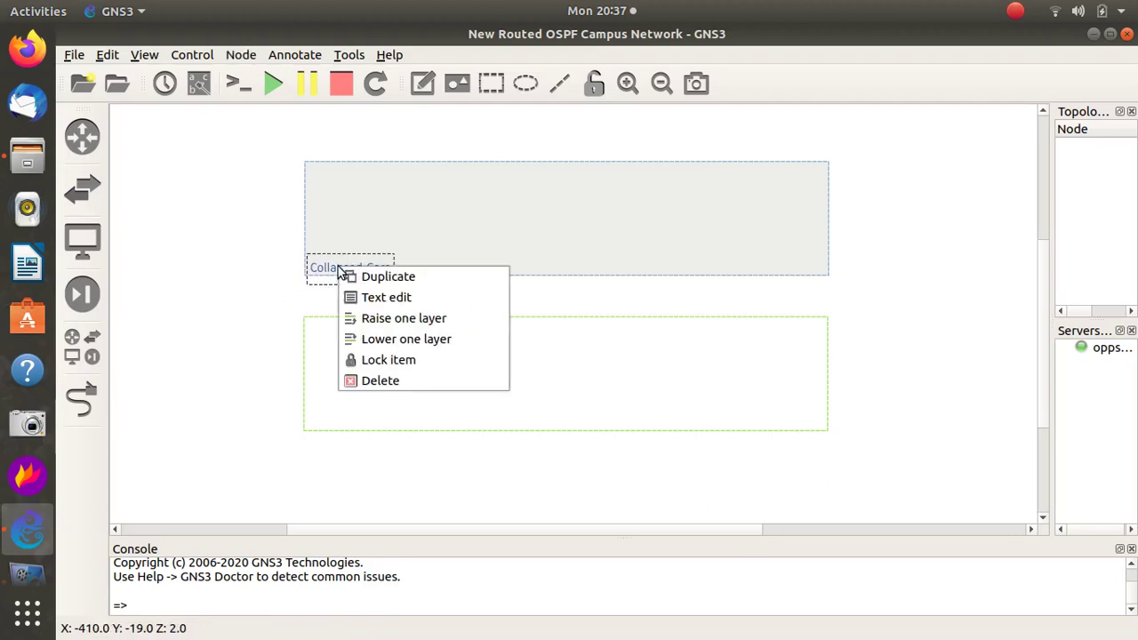
left_click(350, 273)
left_click(405, 293)
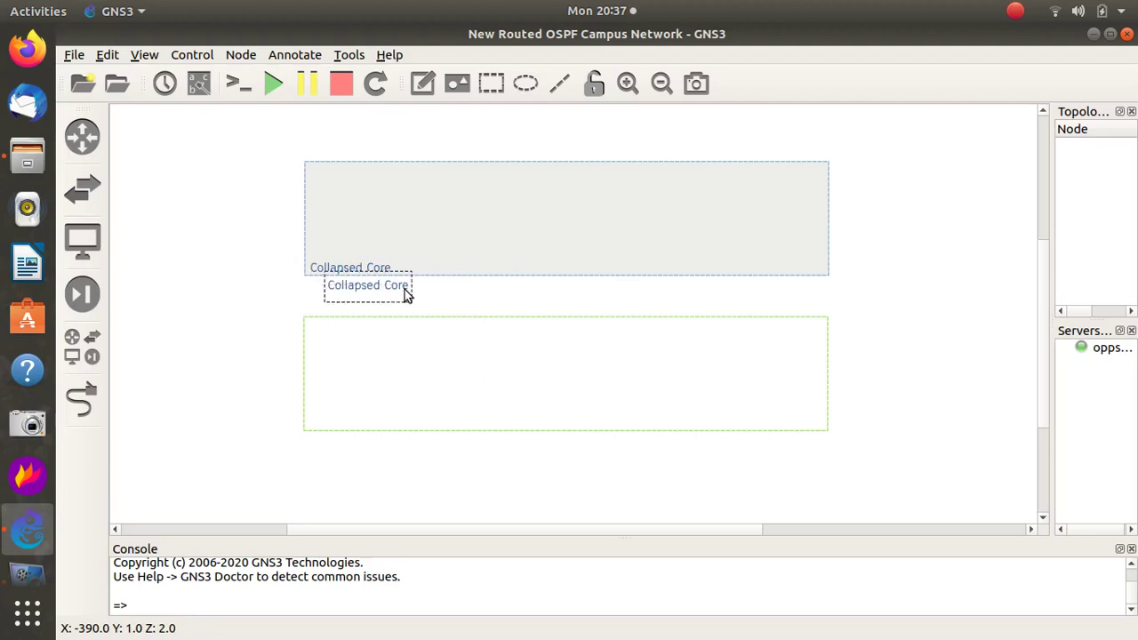
left_click_drag(407, 293, 385, 430)
- Change the duplicated note's text to "Access Layer" and settle it at about X -414, Y 154
double_click(385, 430)
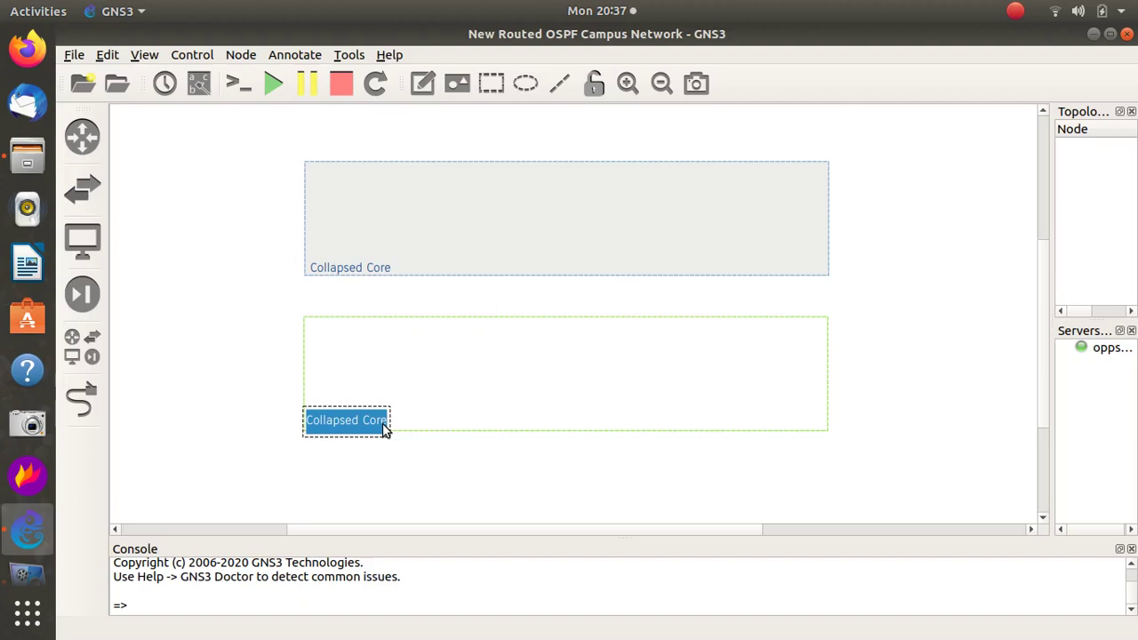
type("Acc")
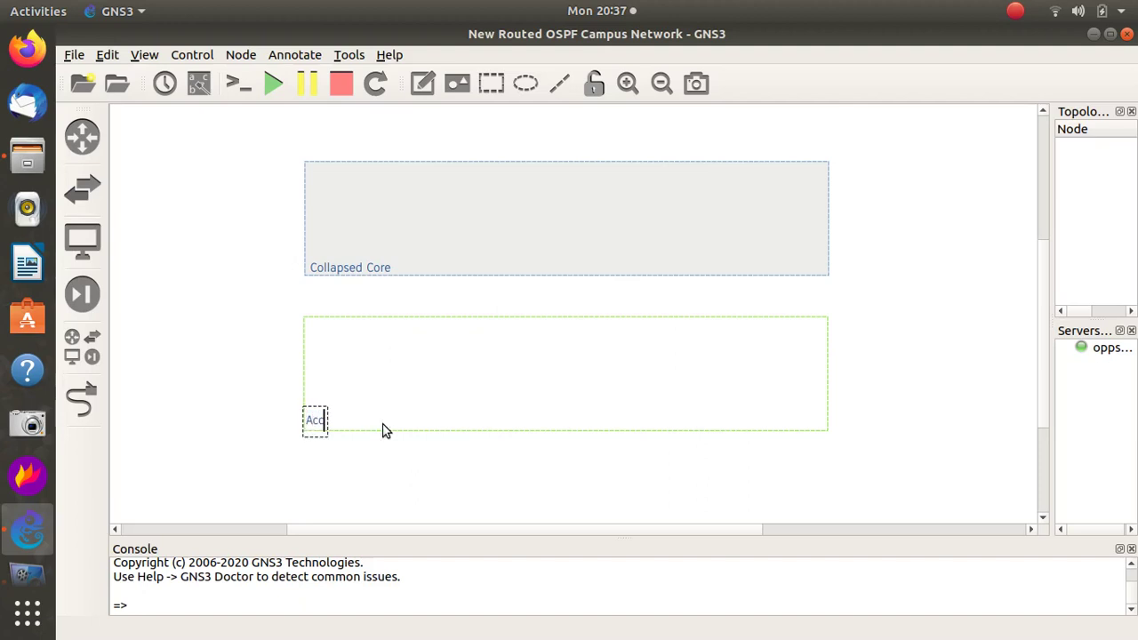
type("ess Layer")
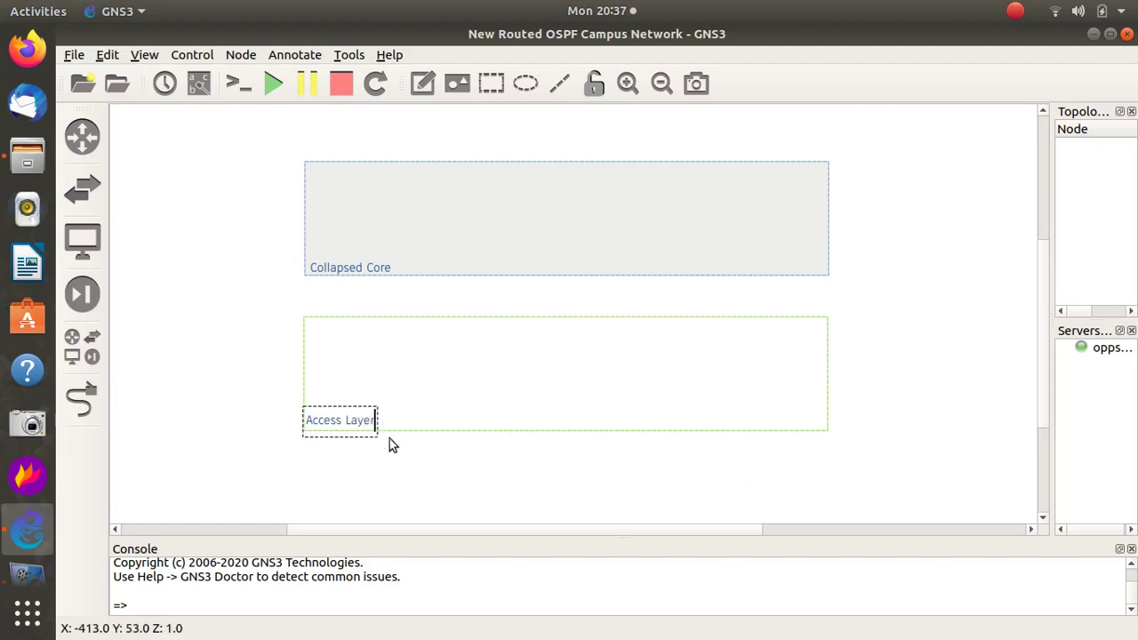
left_click(423, 518)
left_click(358, 421)
double_click(356, 422)
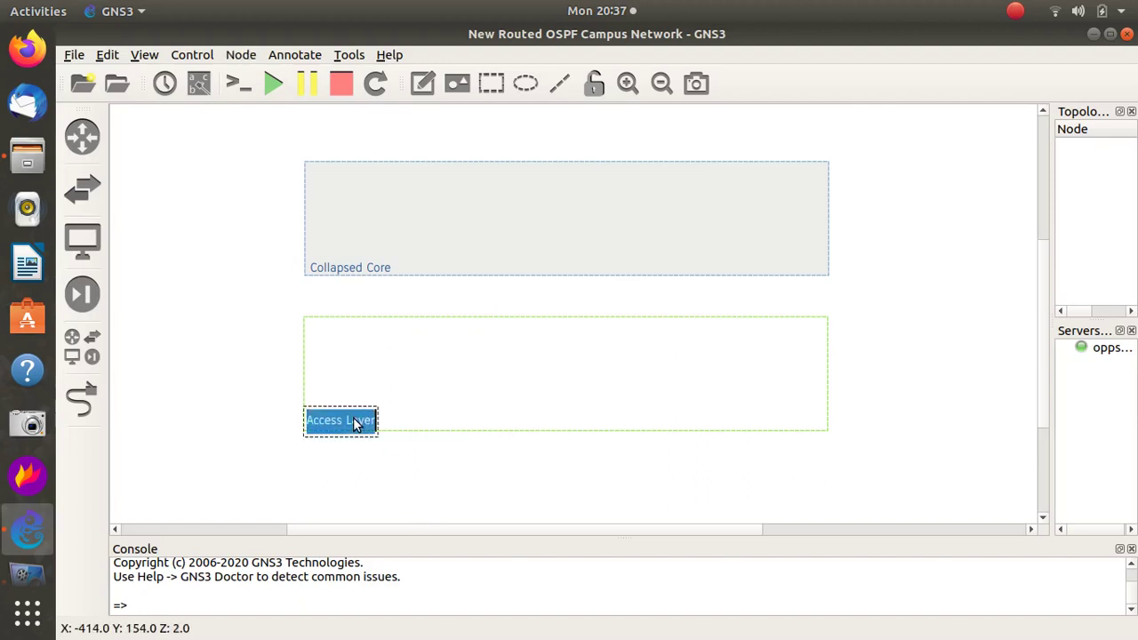
left_click(358, 421)
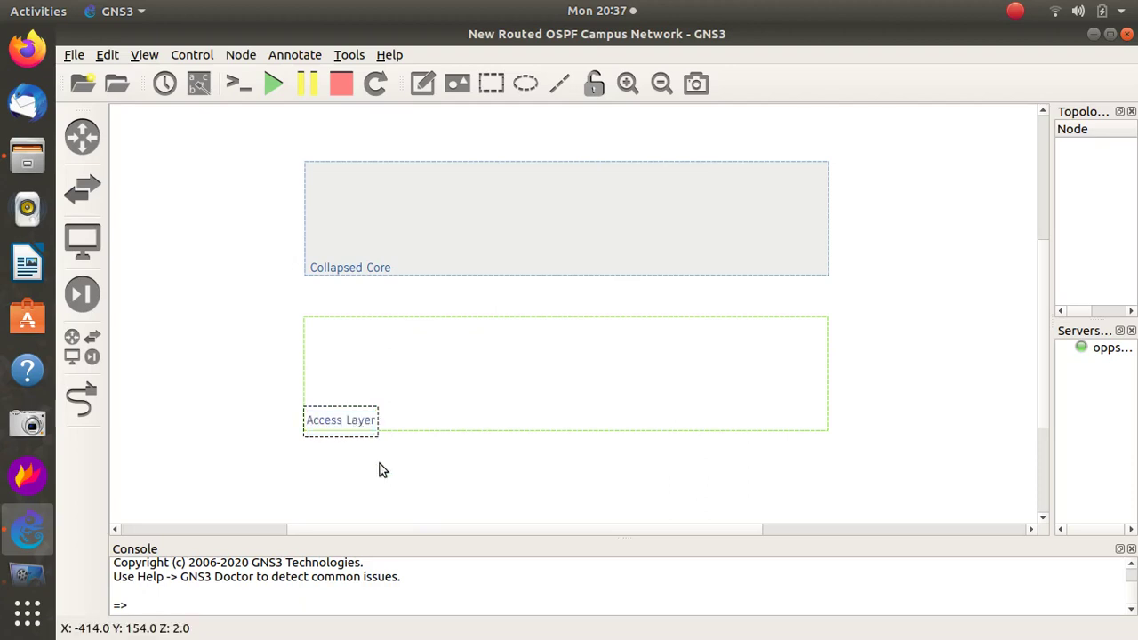
left_click(386, 487)
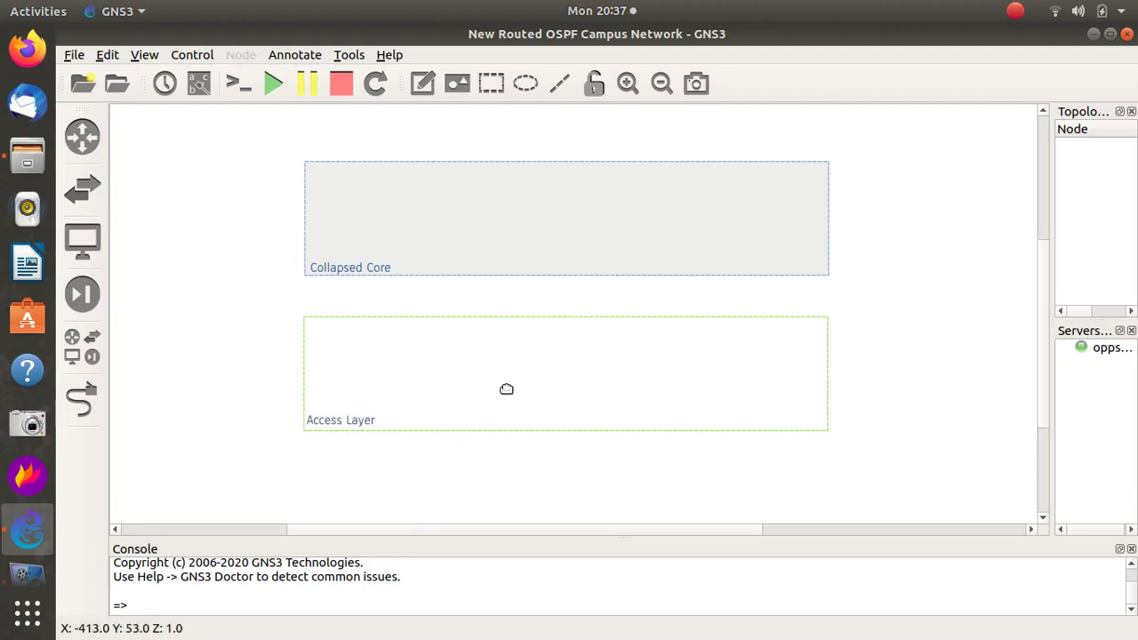
- Place a c3745 router in the left half of the Collapsed Core block
left_click(82, 136)
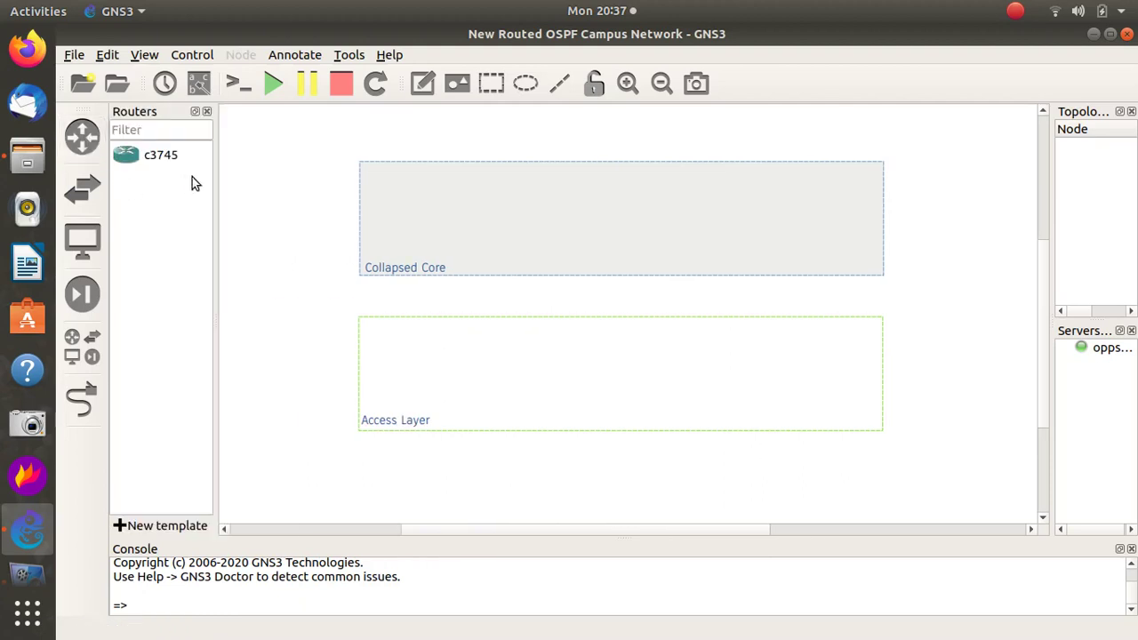
left_click(146, 155)
left_click_drag(149, 160, 509, 218)
- Open the symbol selection for the router in the Collapsed Core block and examine the Affinity-square-gray set and the custom symbol option
right_click(509, 218)
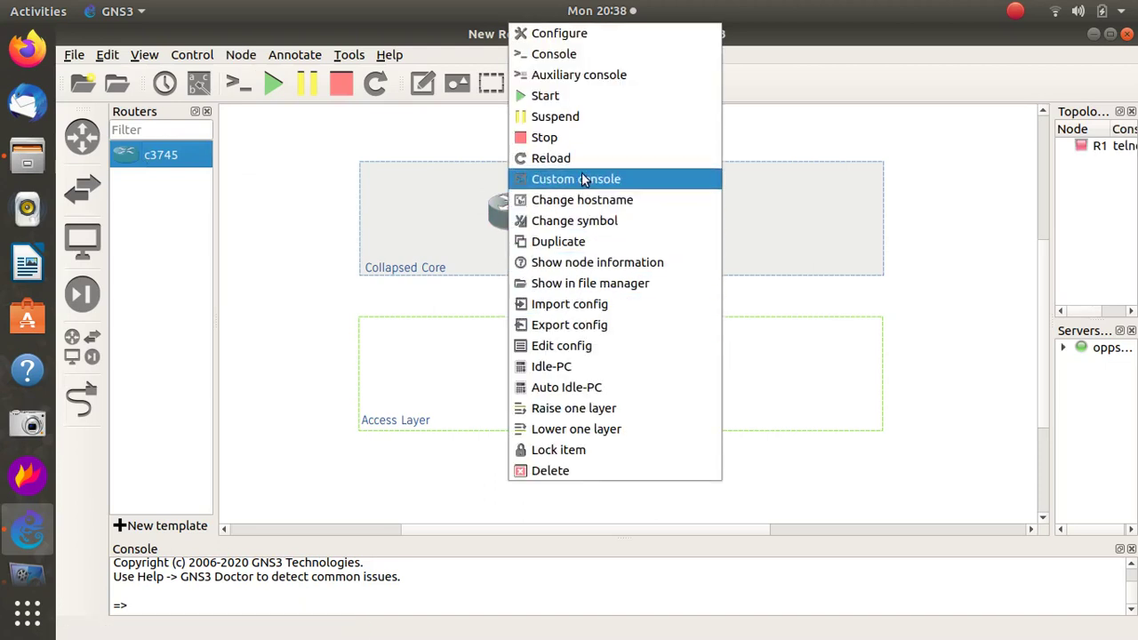
left_click(588, 220)
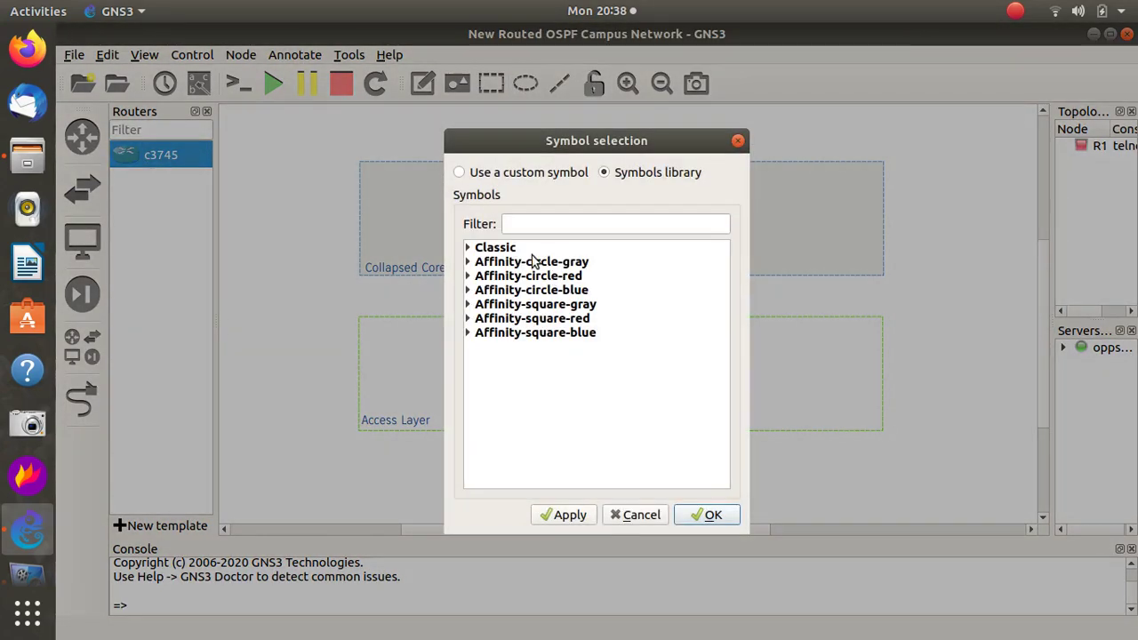
left_click(468, 304)
scroll(537, 359, "down", 7)
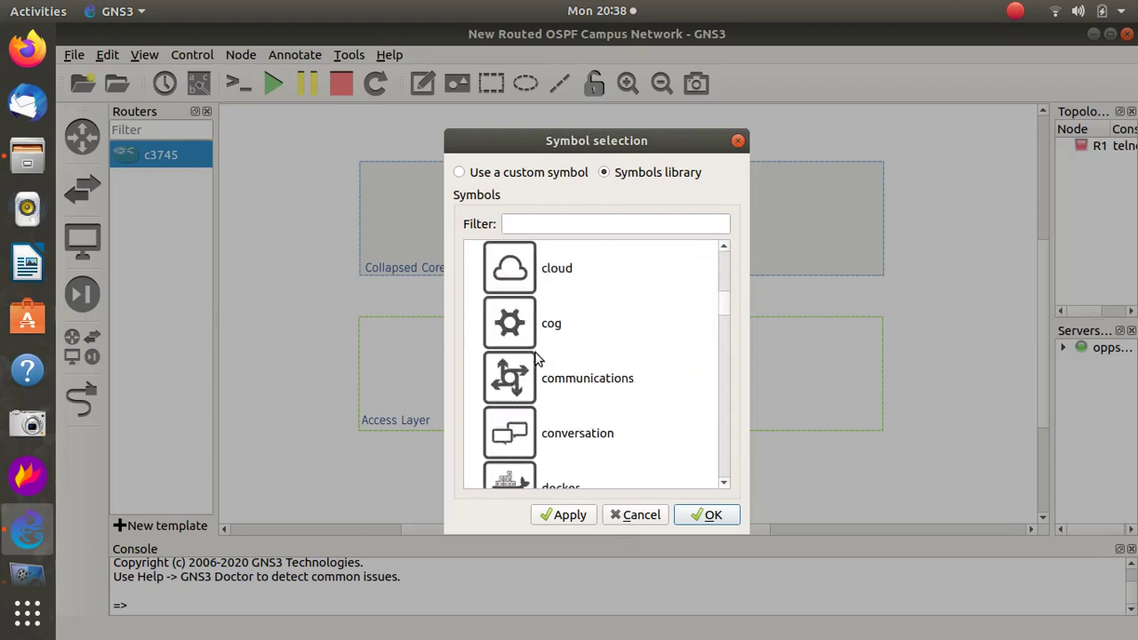
scroll(537, 359, "down", 10)
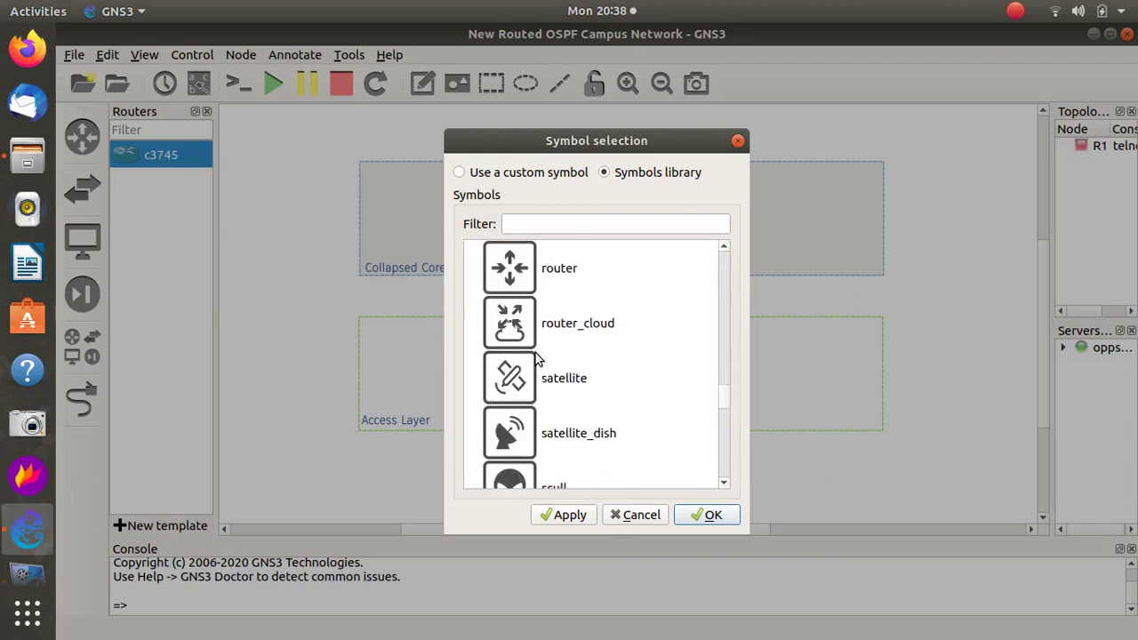
scroll(536, 359, "down", 5)
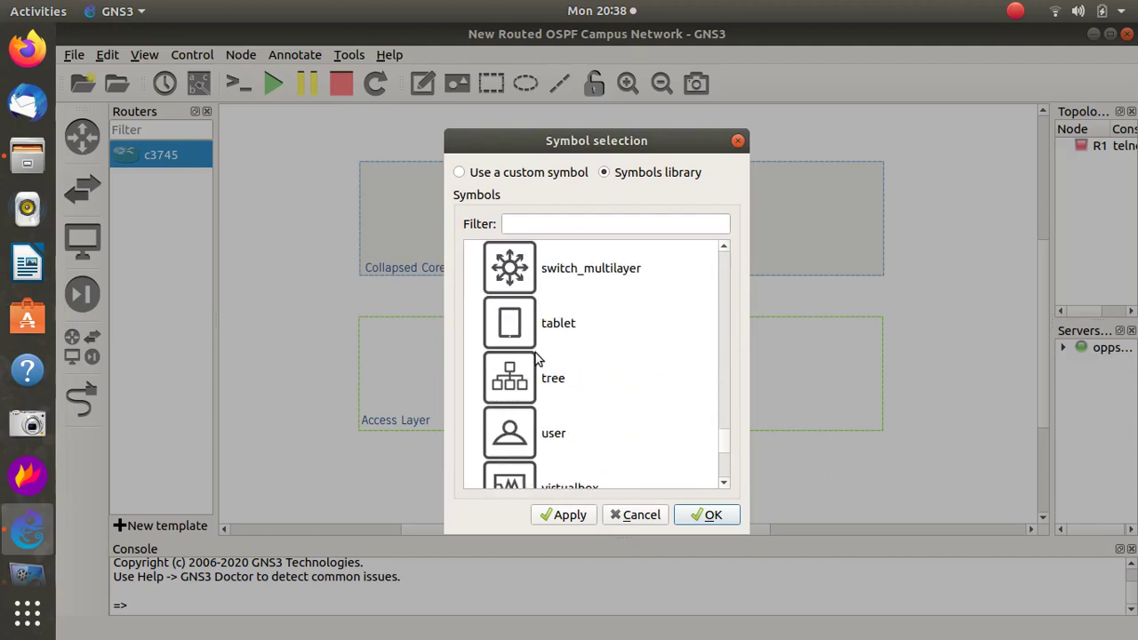
scroll(537, 359, "down", 6)
scroll(536, 355, "up", 18)
scroll(537, 326, "up", 10)
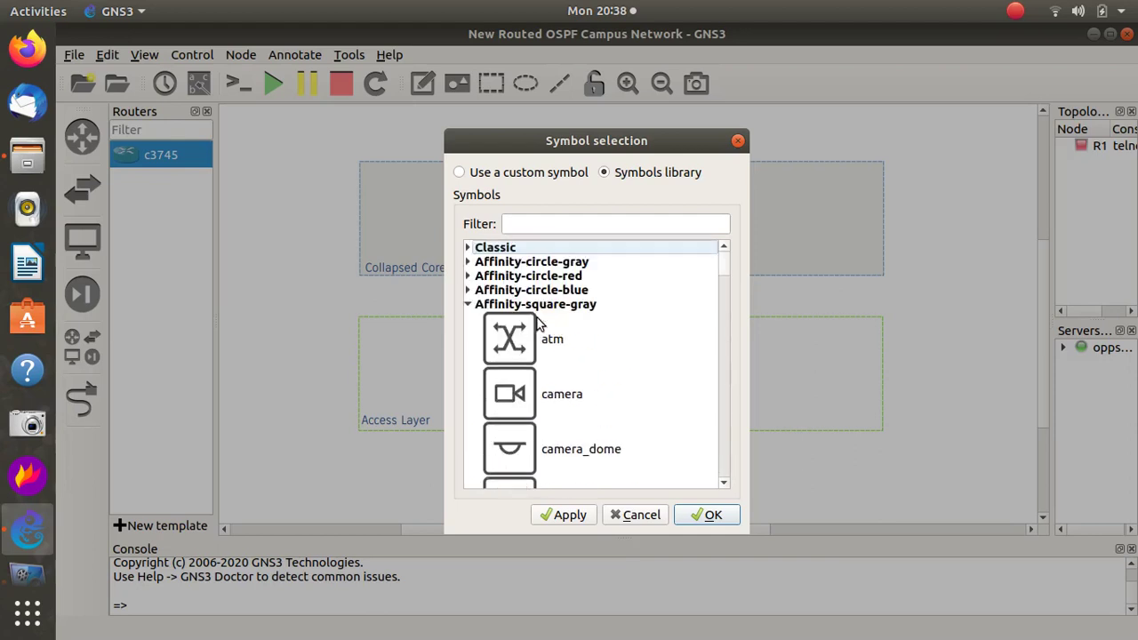
left_click(459, 173)
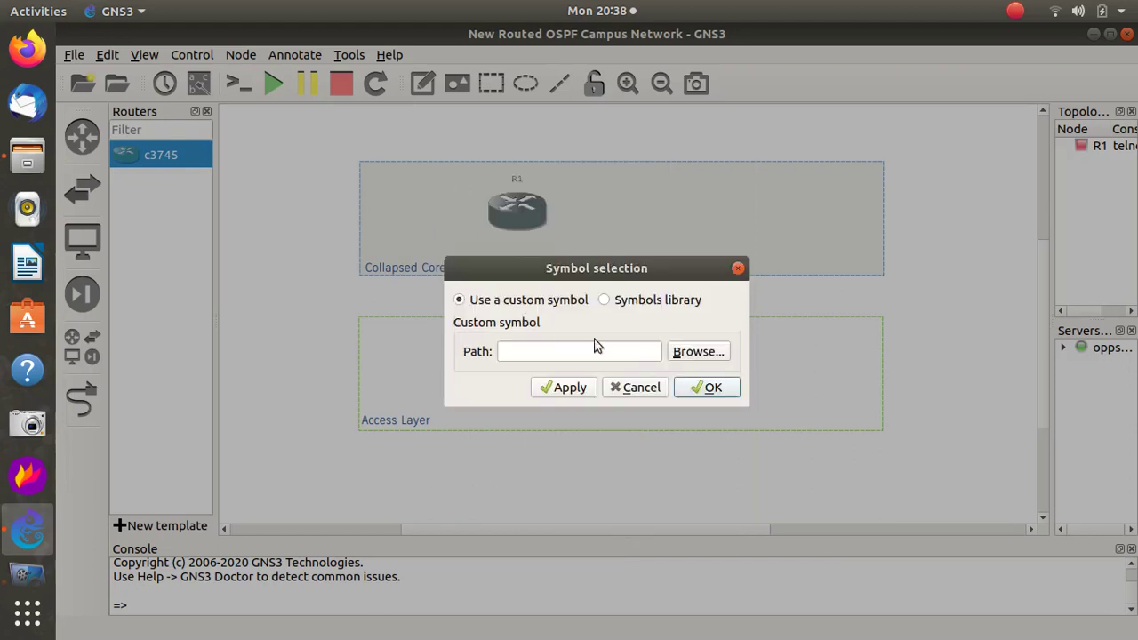
left_click(640, 300)
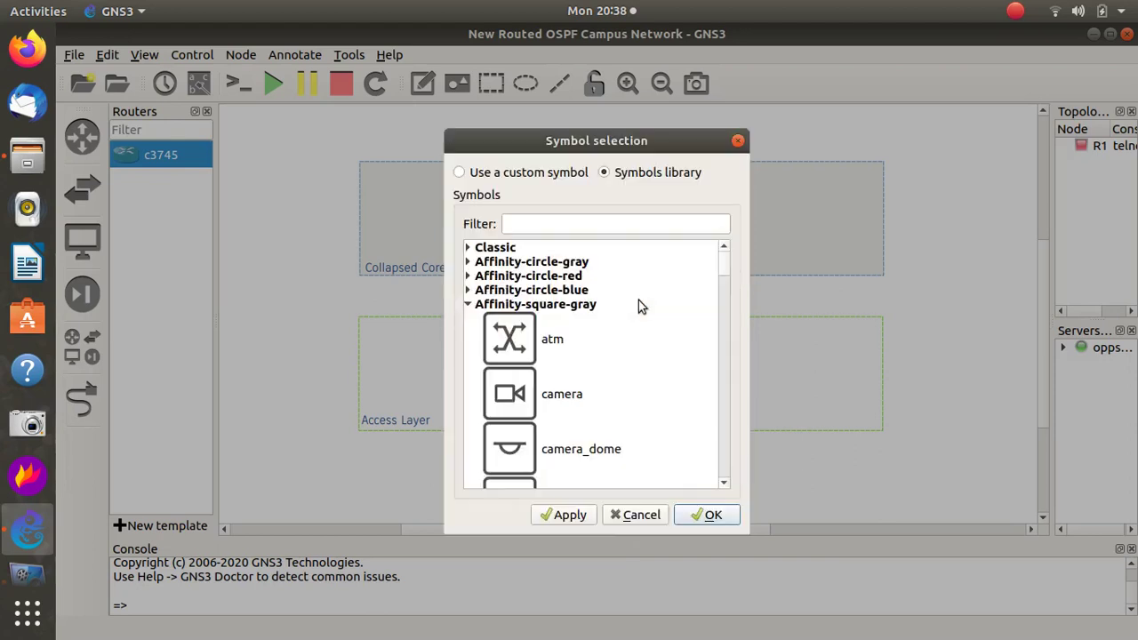
- Change the router's symbol to route_switch_processor from the Classic symbol set
left_click(468, 249)
scroll(615, 320, "down", 5)
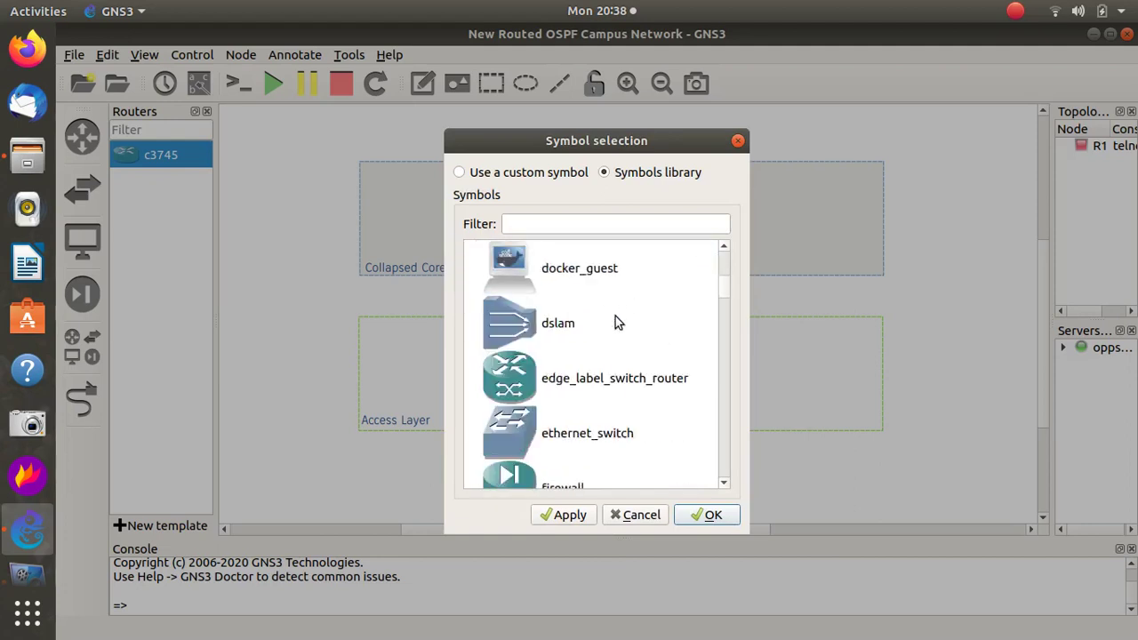
scroll(615, 315, "up", 5)
scroll(615, 316, "down", 4)
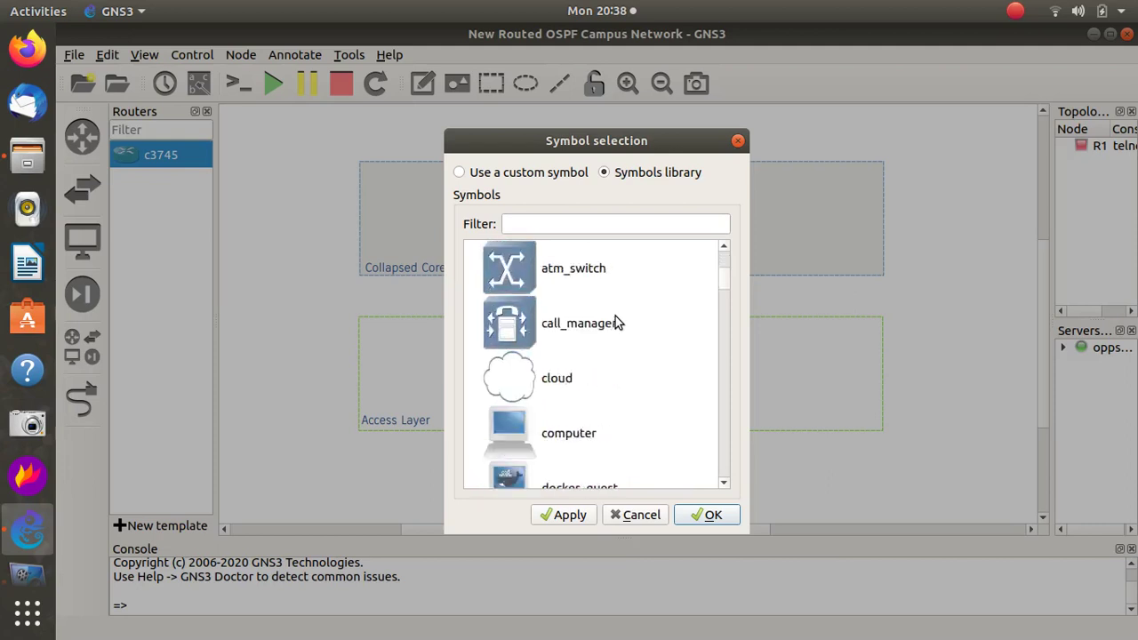
scroll(615, 316, "down", 6)
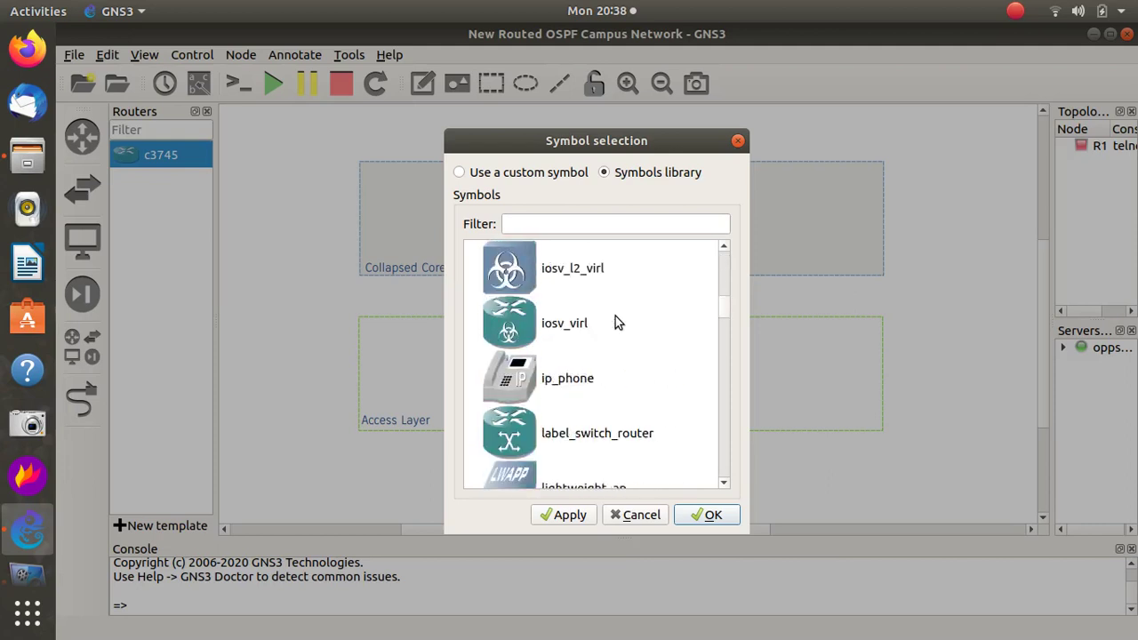
scroll(615, 316, "down", 6)
scroll(615, 316, "up", 1)
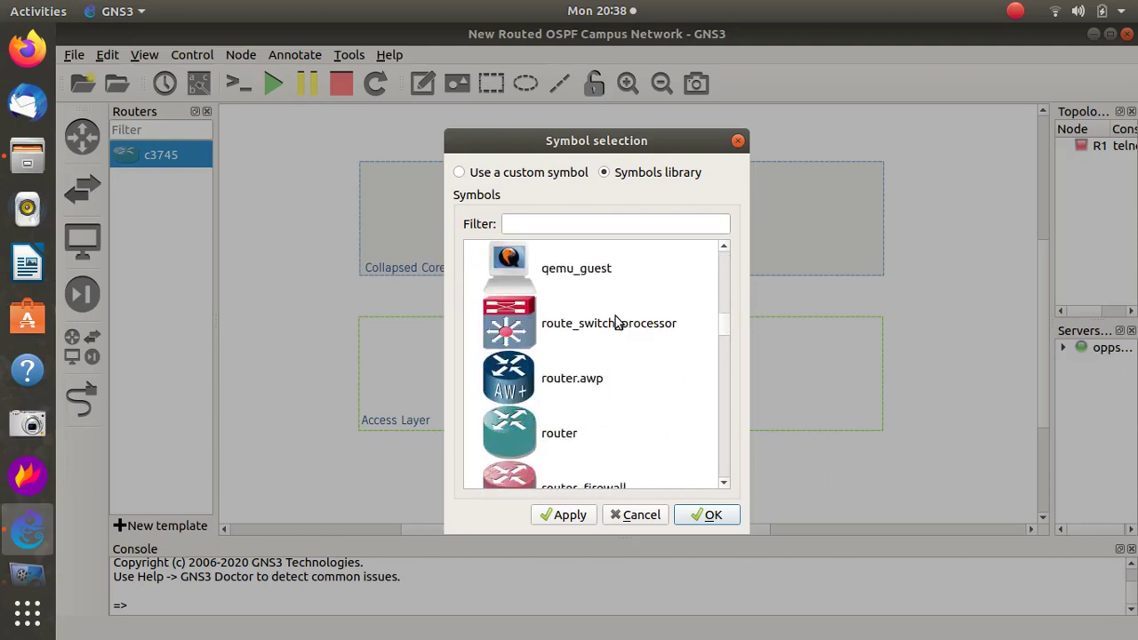
left_click(569, 322)
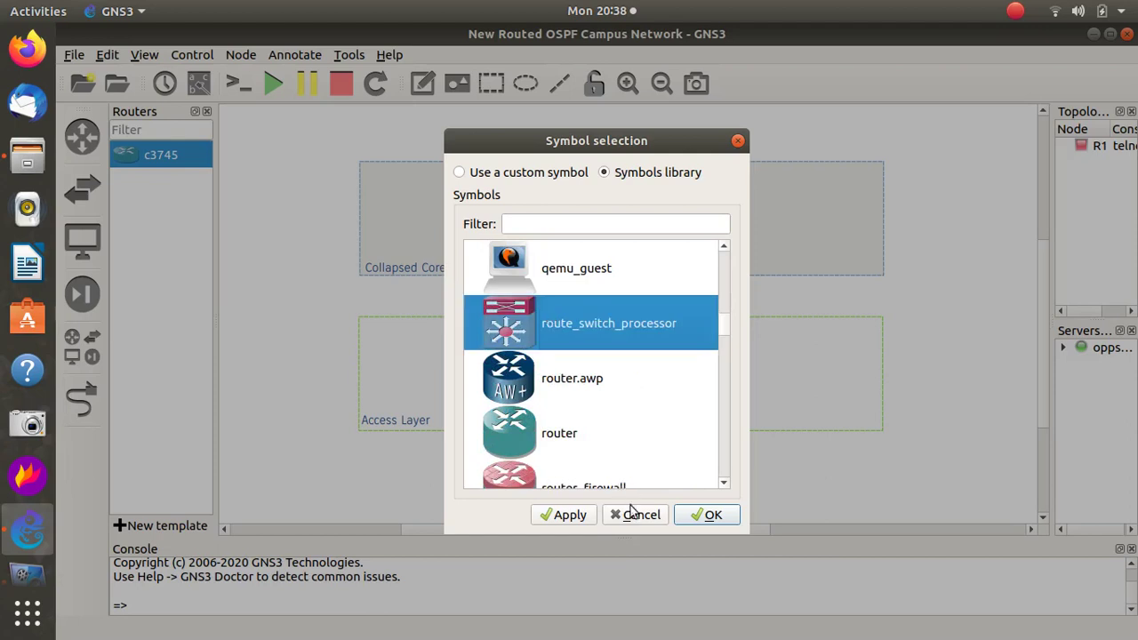
left_click(551, 516)
left_click(711, 516)
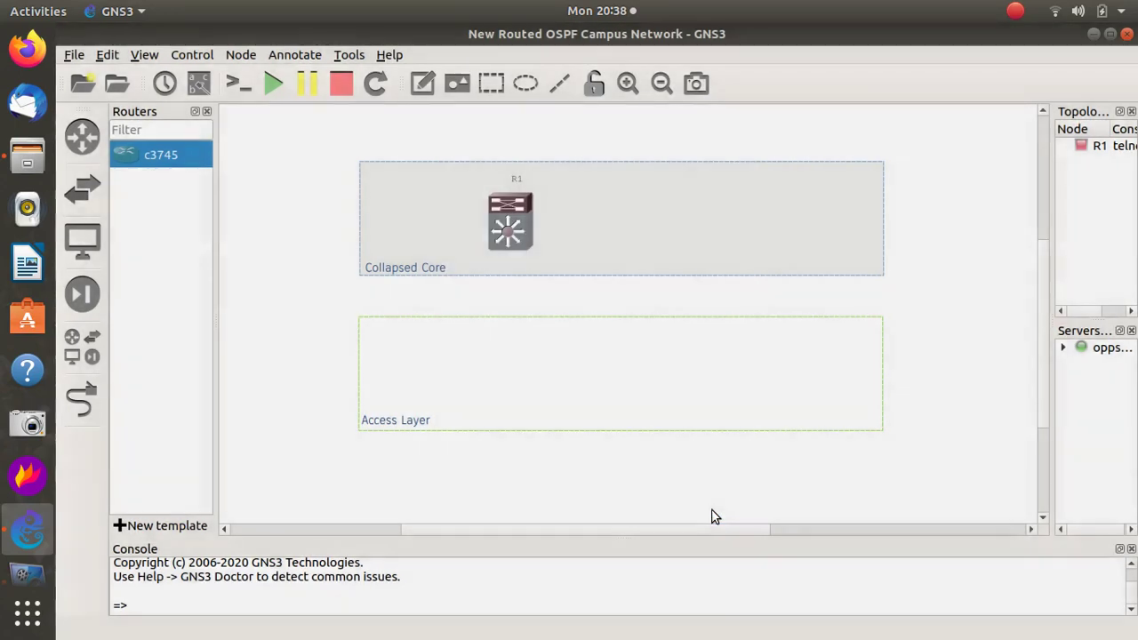
- Review the adapter and WIC slots in R1's configuration, picking NM-1FE-TX for slot 1
right_click(507, 222)
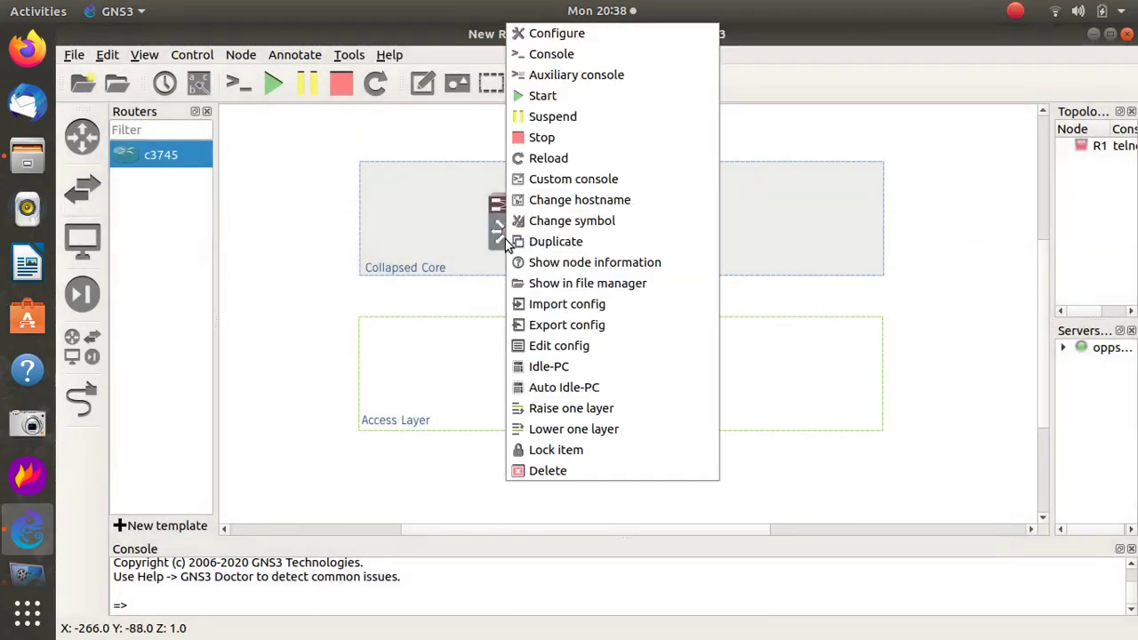
left_click(577, 34)
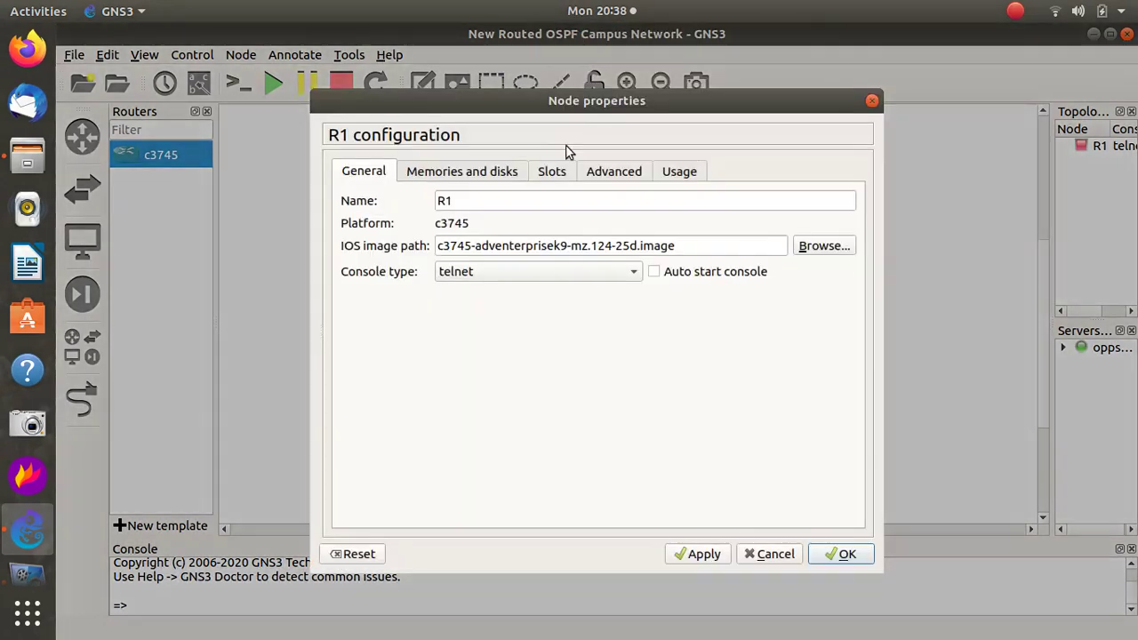
left_click(551, 173)
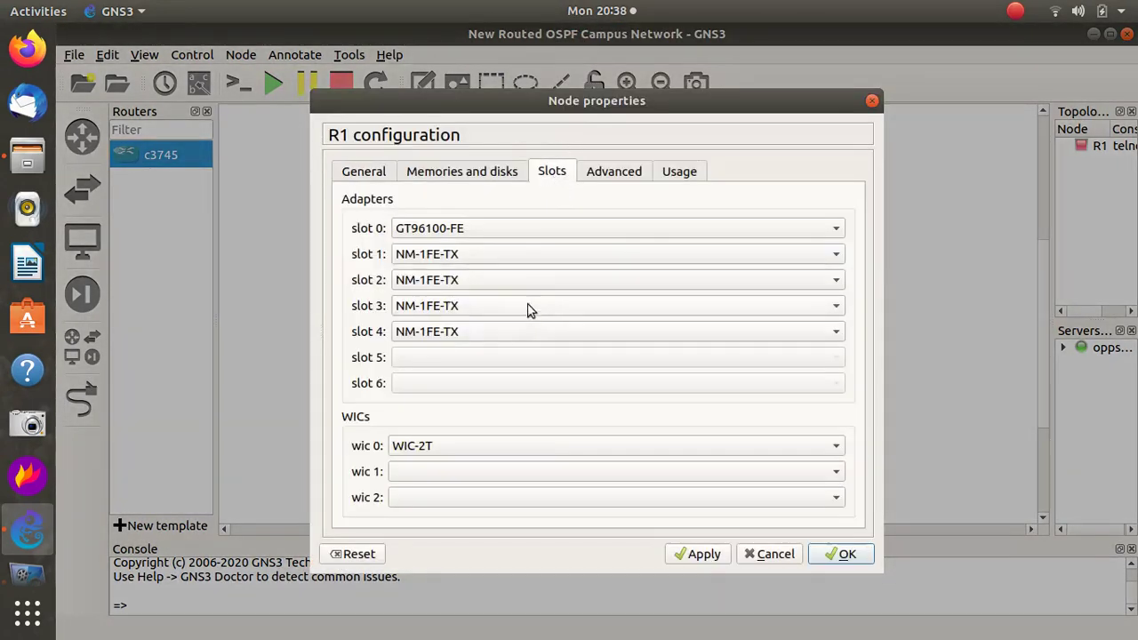
left_click(534, 257)
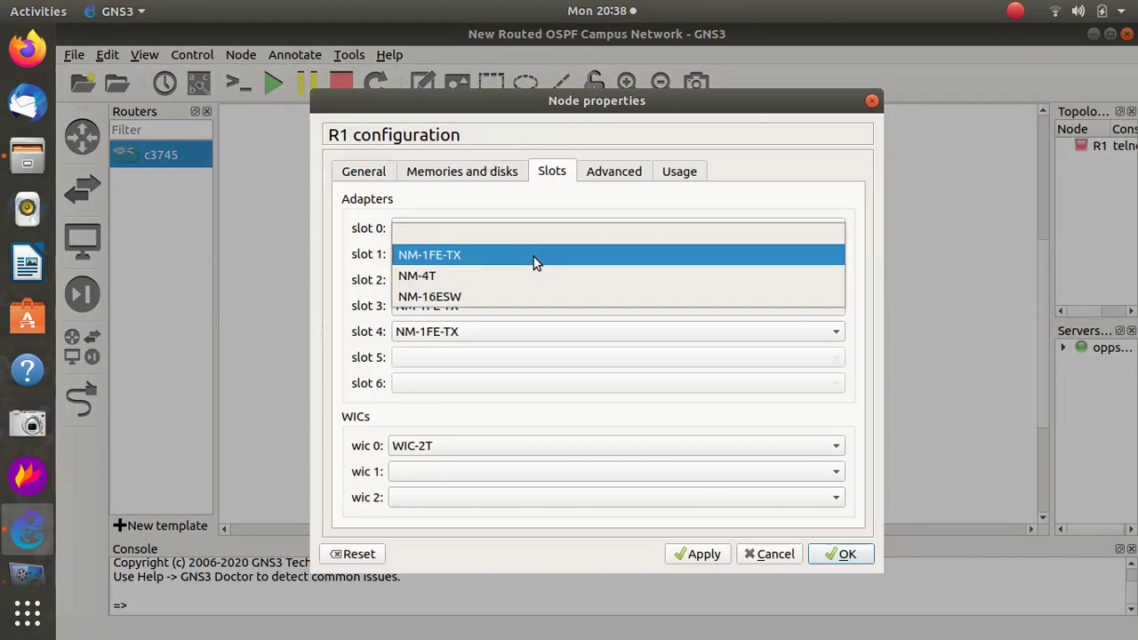
left_click(533, 257)
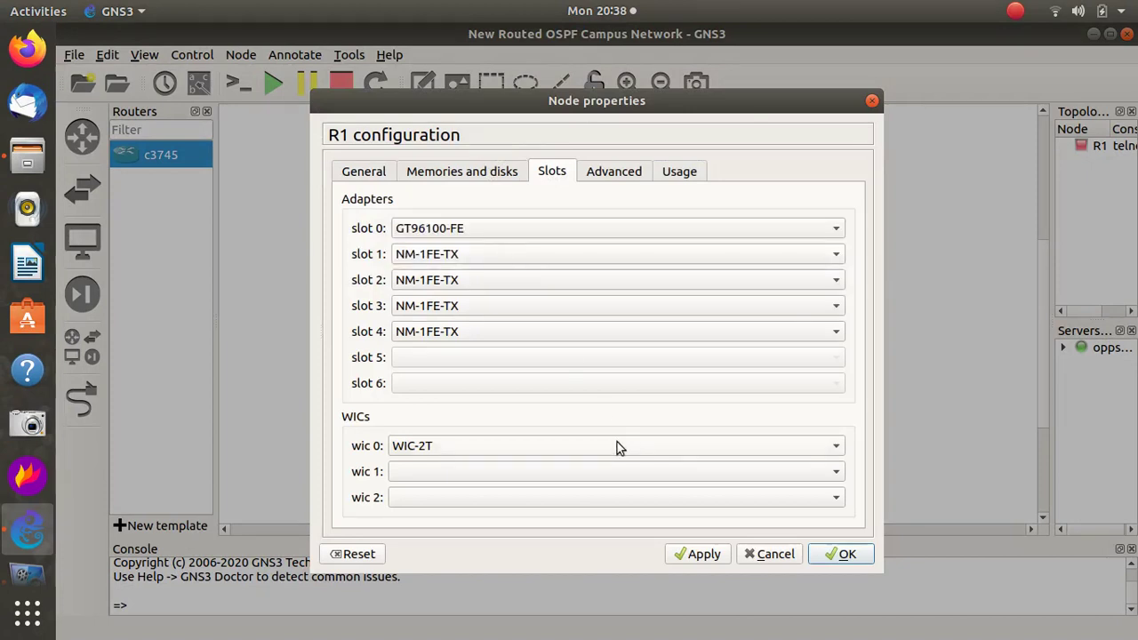
left_click(836, 560)
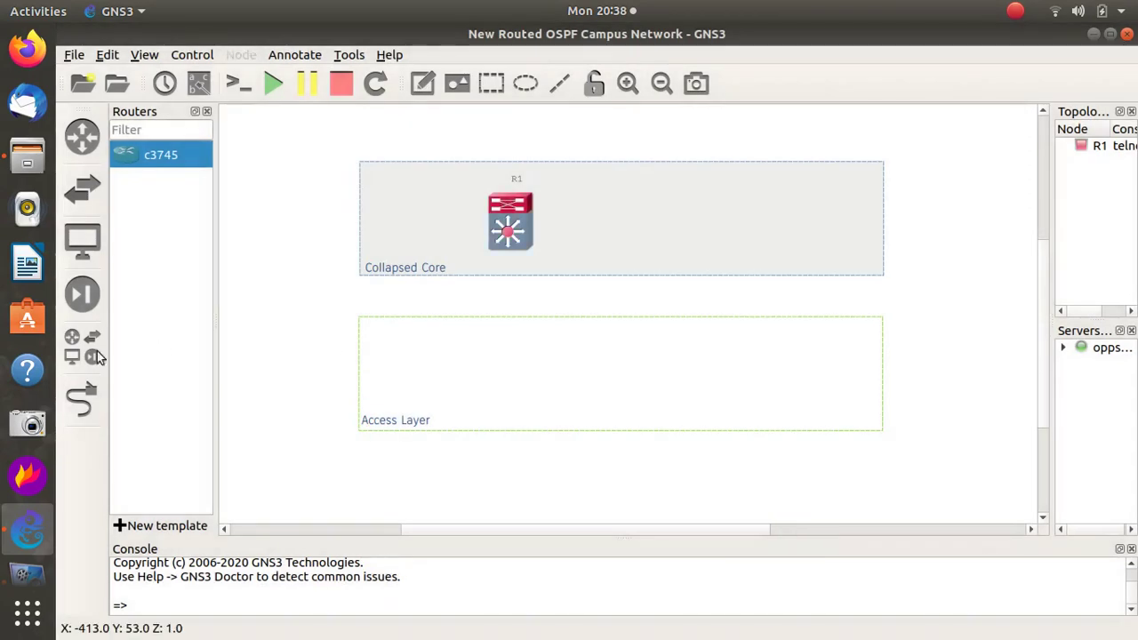
- Examine which interfaces R1 offers for links, without connecting any of them
left_click(81, 400)
left_click(509, 233)
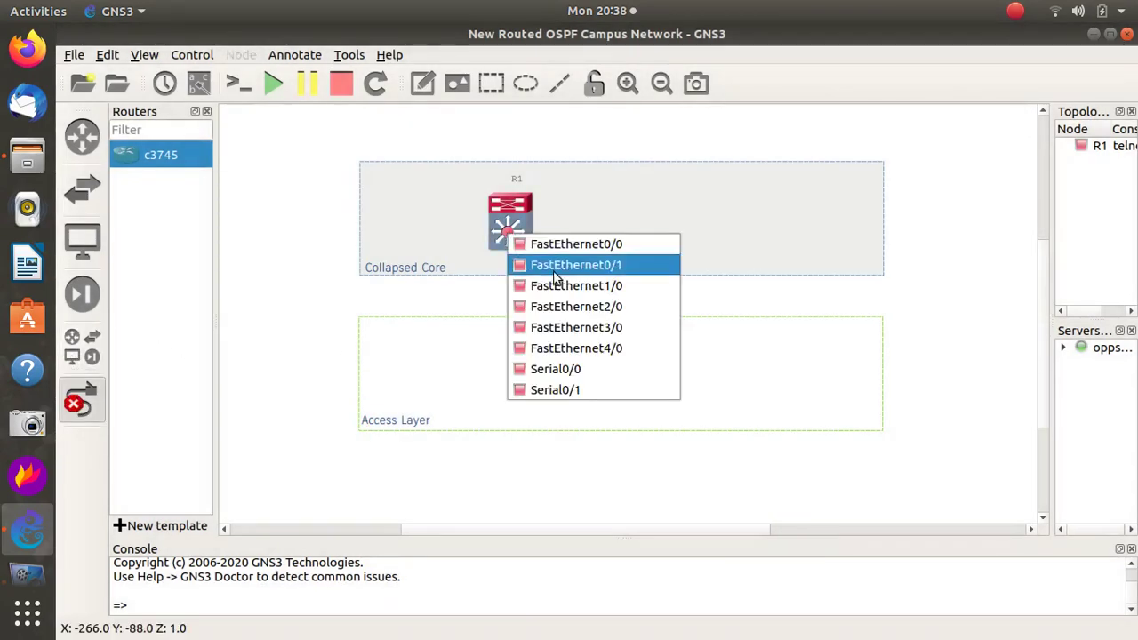
left_click(283, 326)
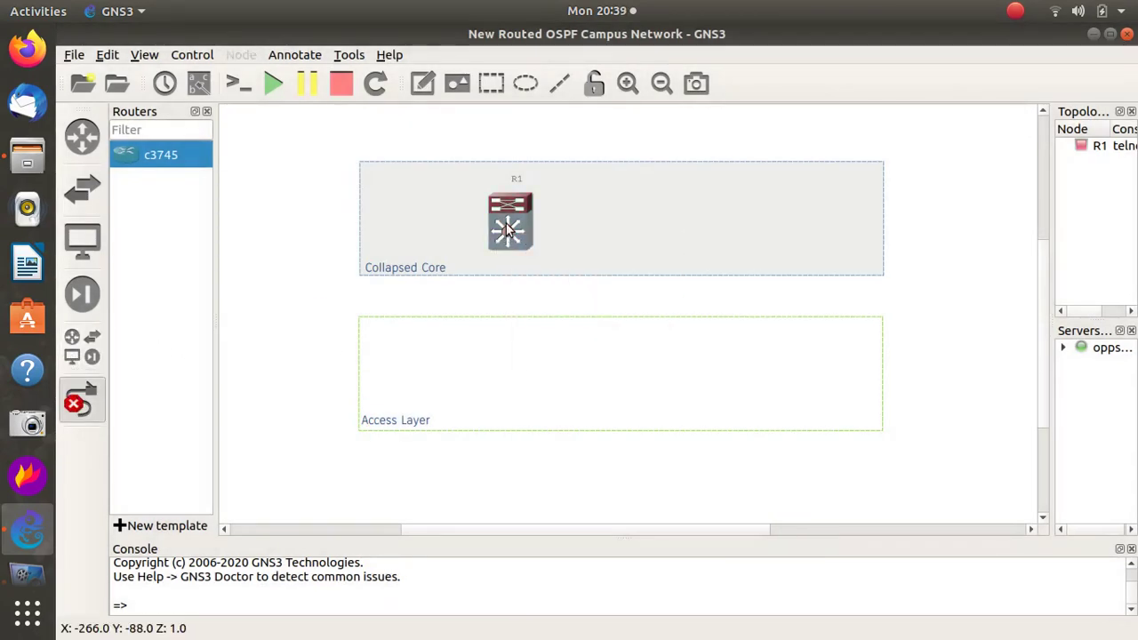
left_click(506, 230)
left_click(330, 284)
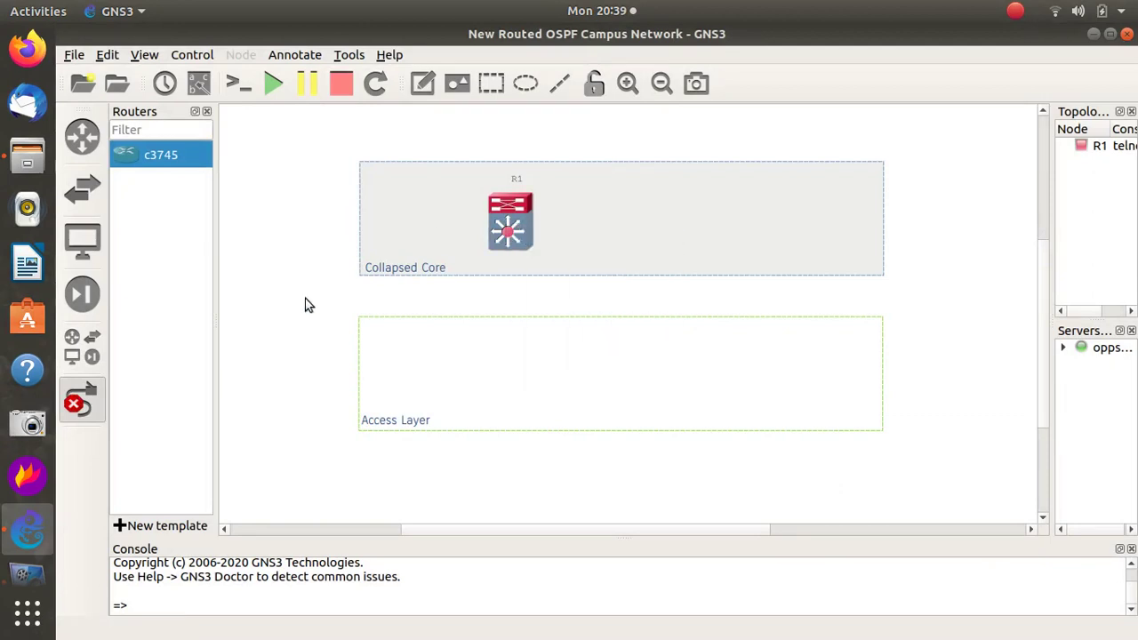
left_click(516, 221)
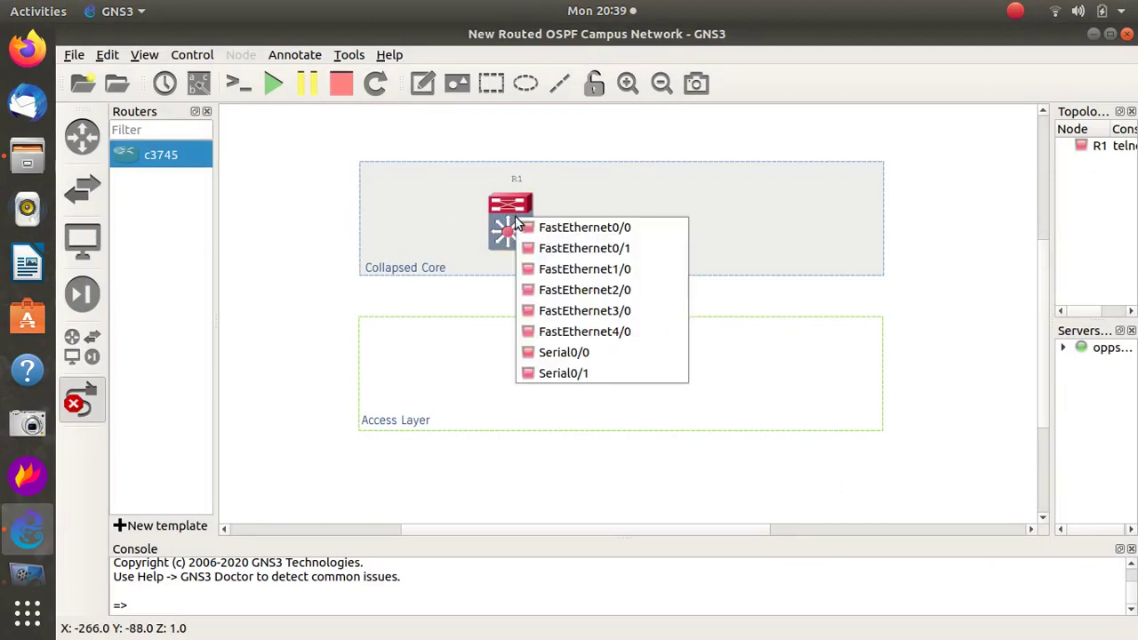
left_click(312, 255)
left_click(82, 400)
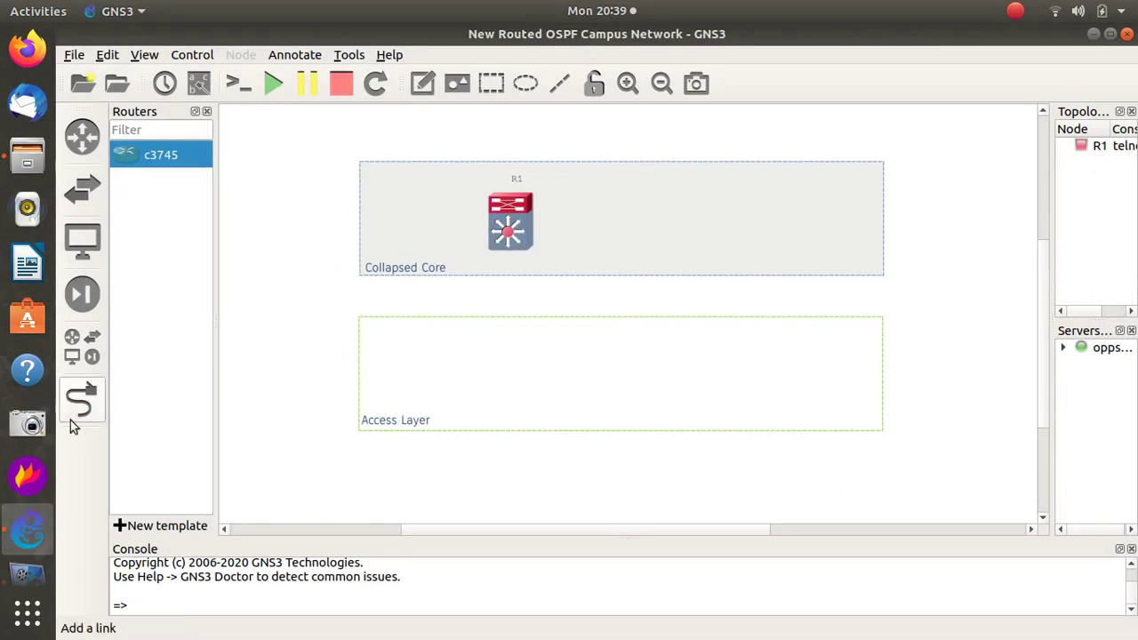
- Duplicate R1 and place the copy in the right half of the Collapsed Core block
left_click(498, 230)
right_click(499, 229)
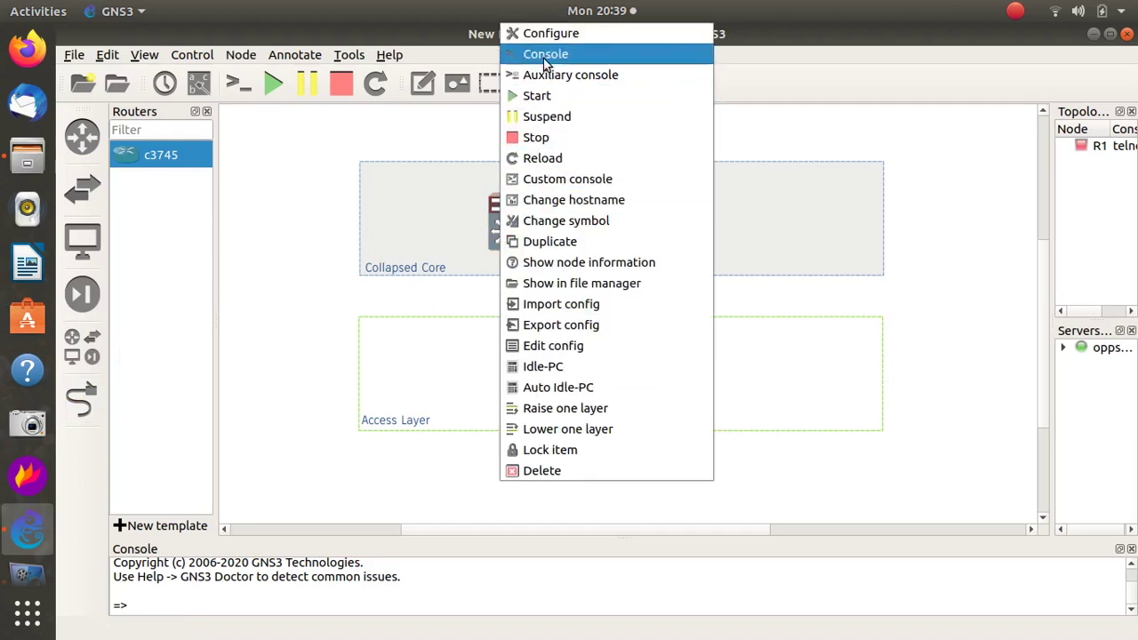
left_click(545, 243)
left_click_drag(546, 256, 733, 244)
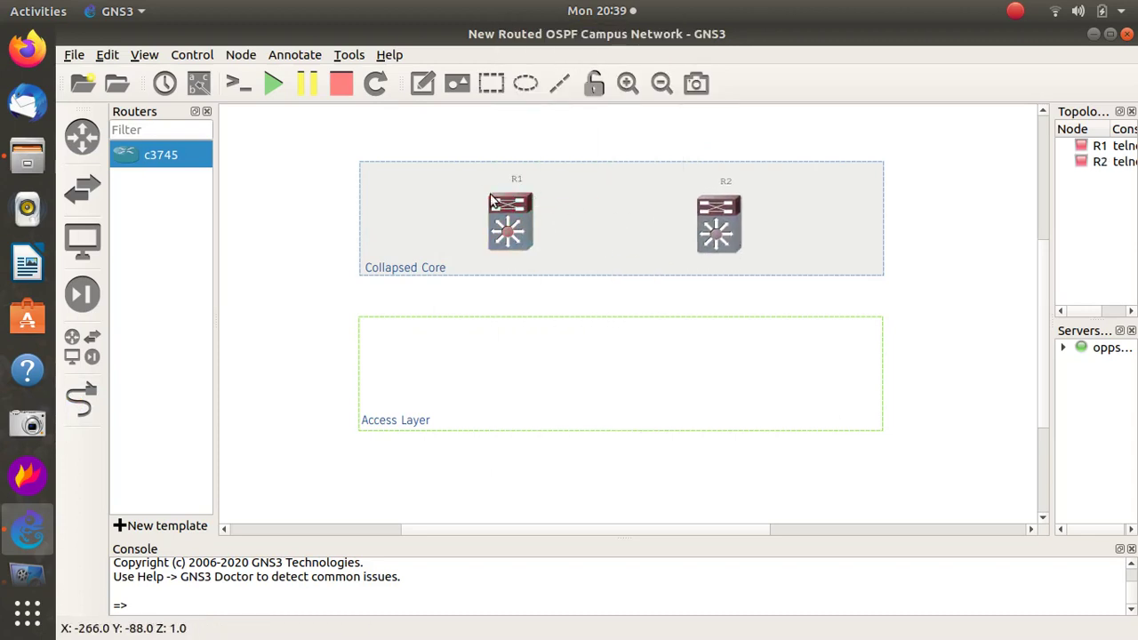
- Change the hostname of R1 to Core-A
double_click(520, 182)
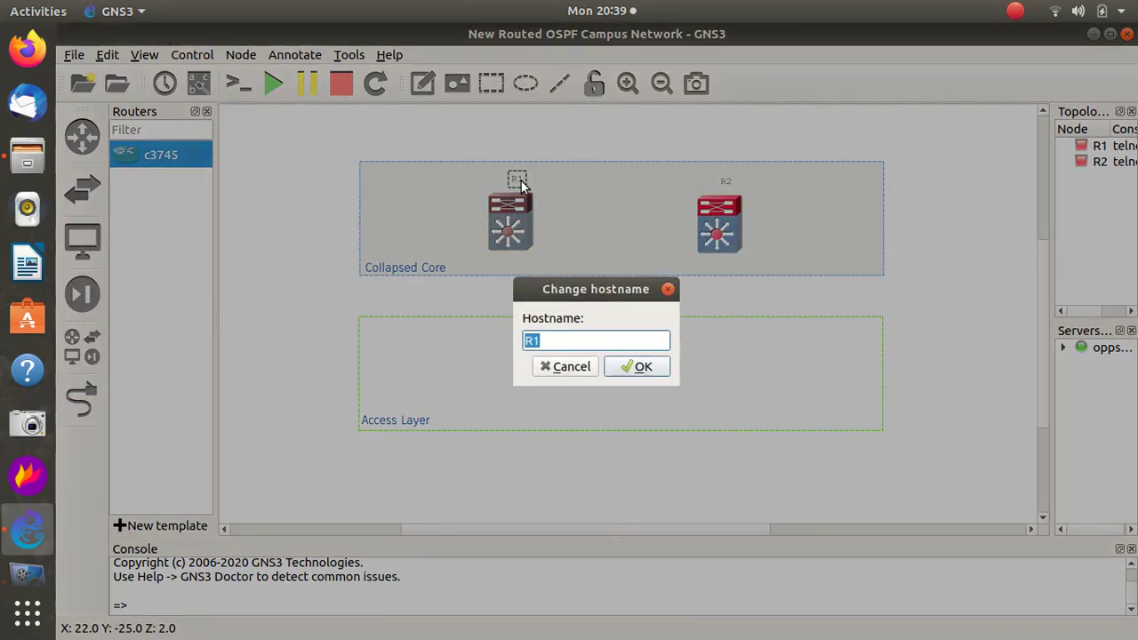
type("Core")
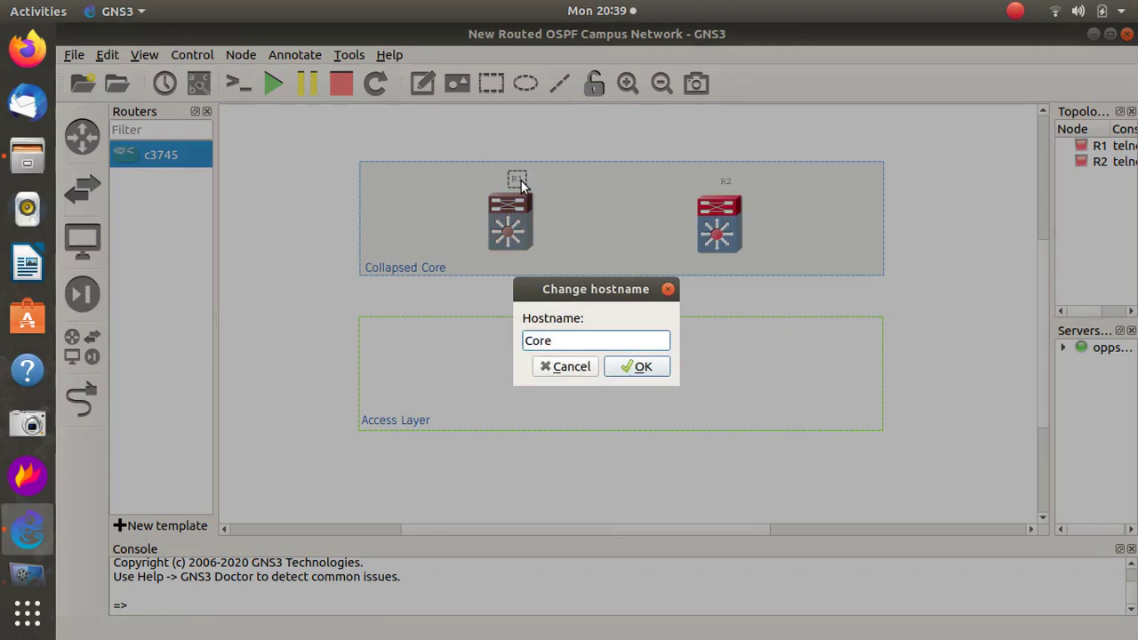
type("-A")
left_click(627, 365)
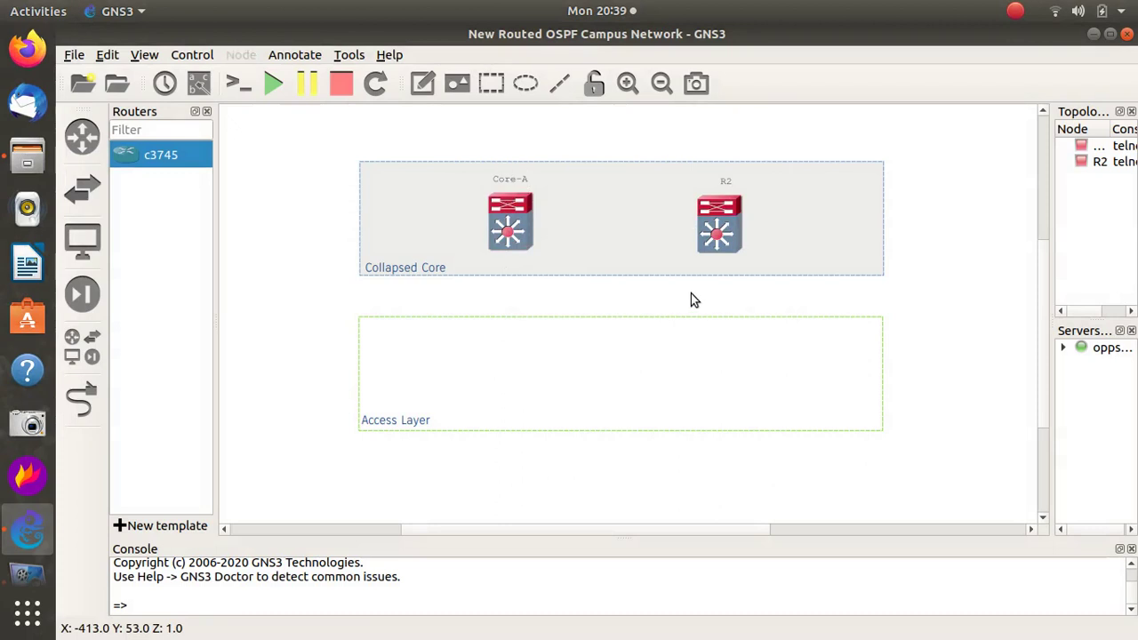
- Change the hostname of R2 to Core-B
double_click(724, 182)
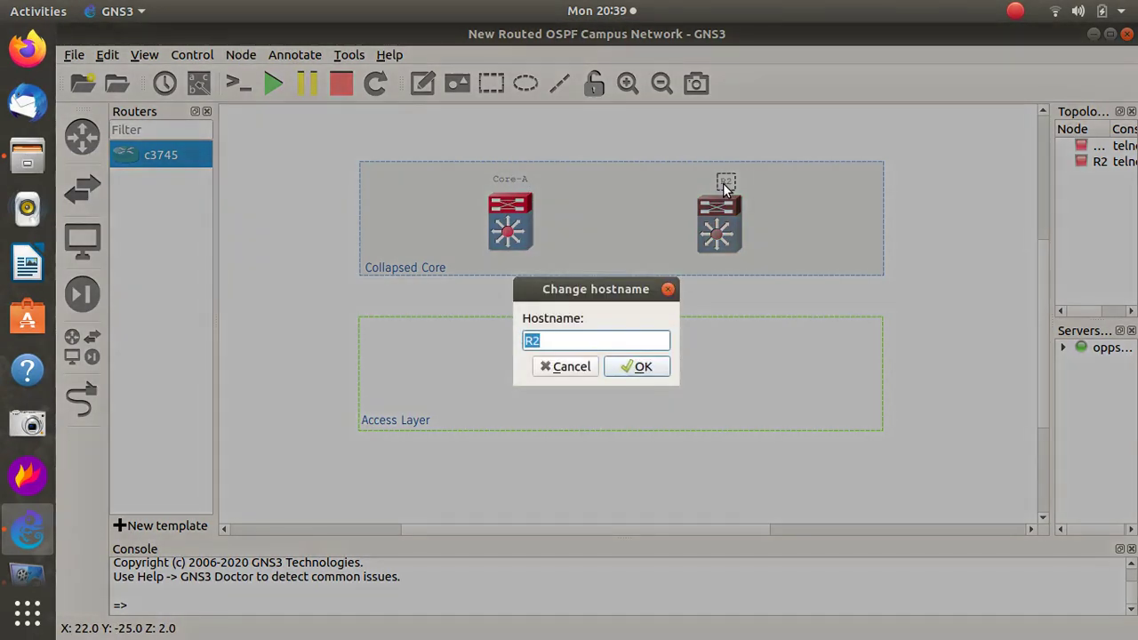
type("Core-B")
left_click(650, 372)
left_click(665, 346)
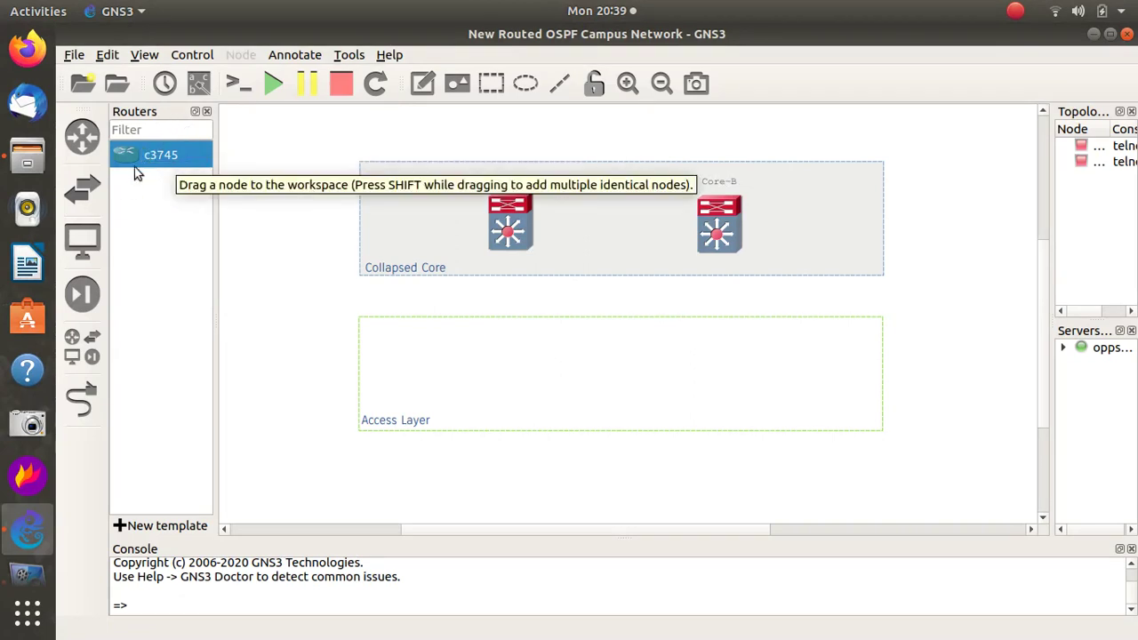
- Add a c3745 router to the middle of the Access Layer block
left_click(82, 188)
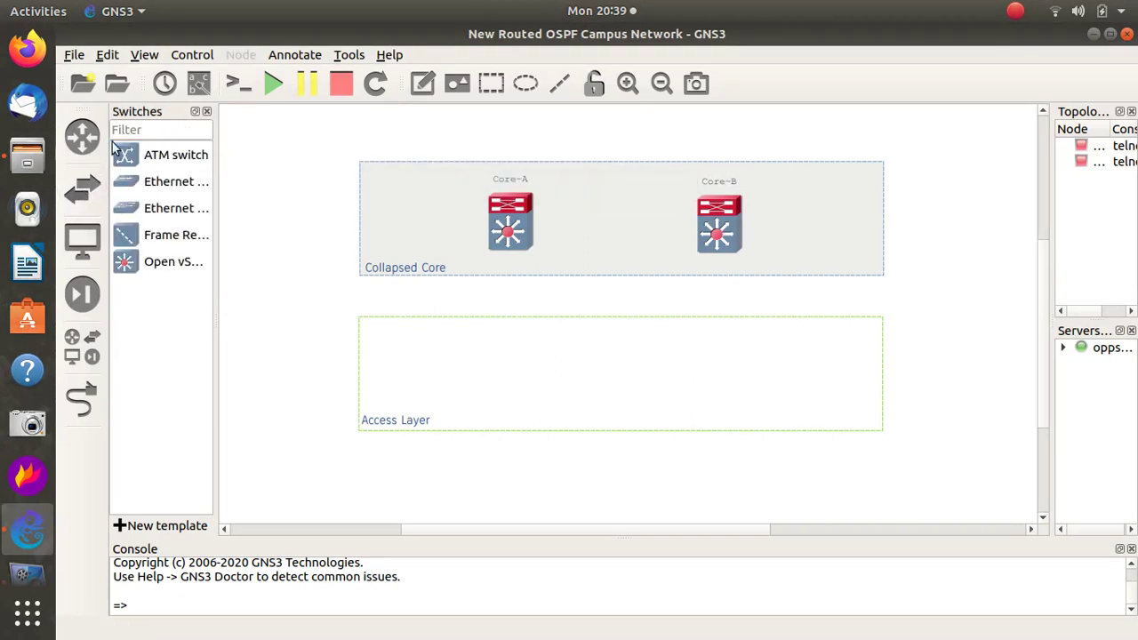
left_click(82, 136)
left_click(136, 155)
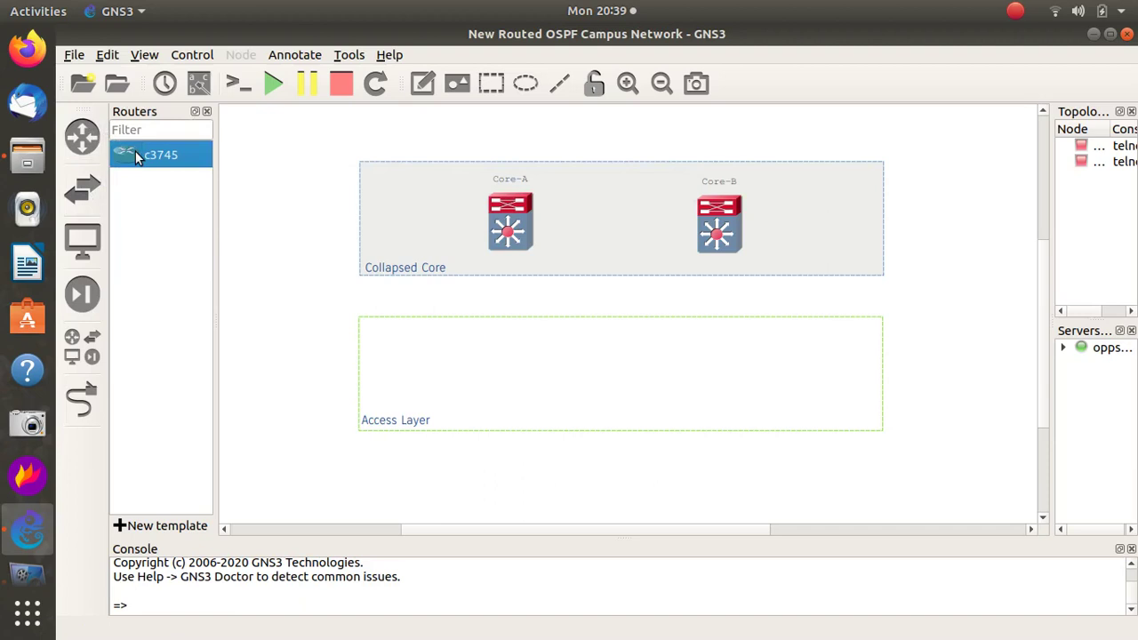
right_click(136, 157)
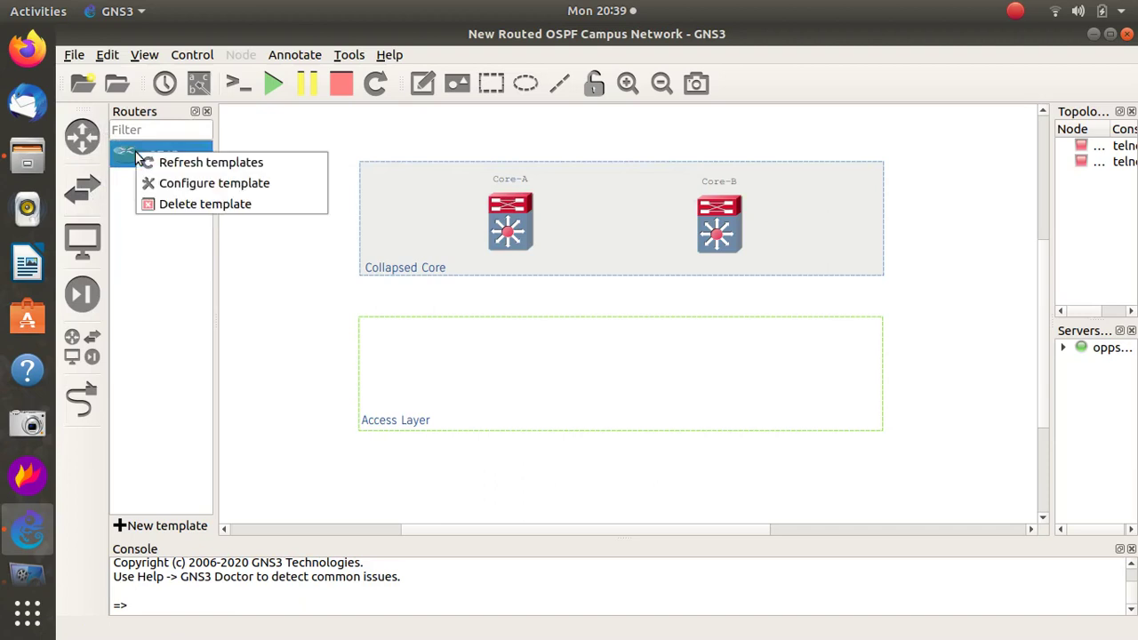
left_click(114, 202)
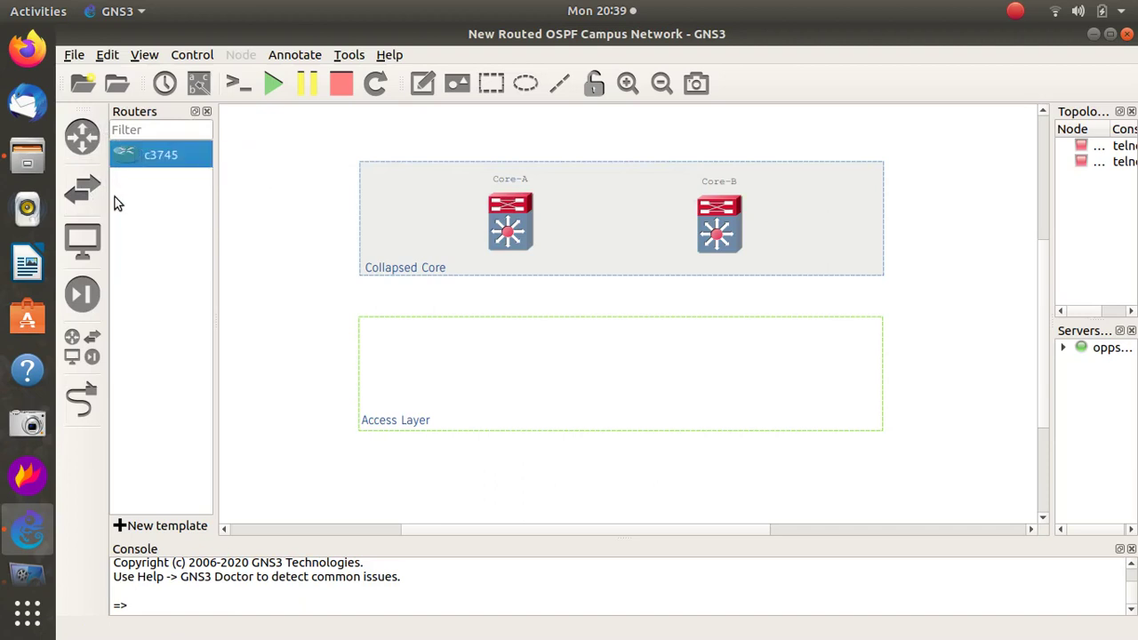
left_click_drag(160, 153, 579, 369)
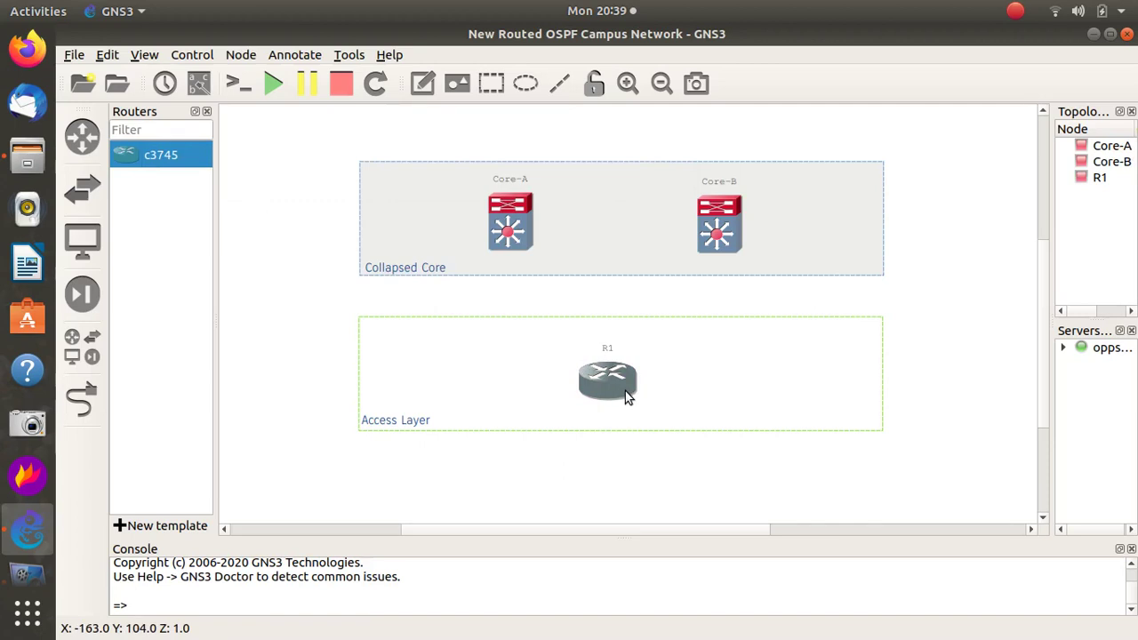
left_click(641, 477)
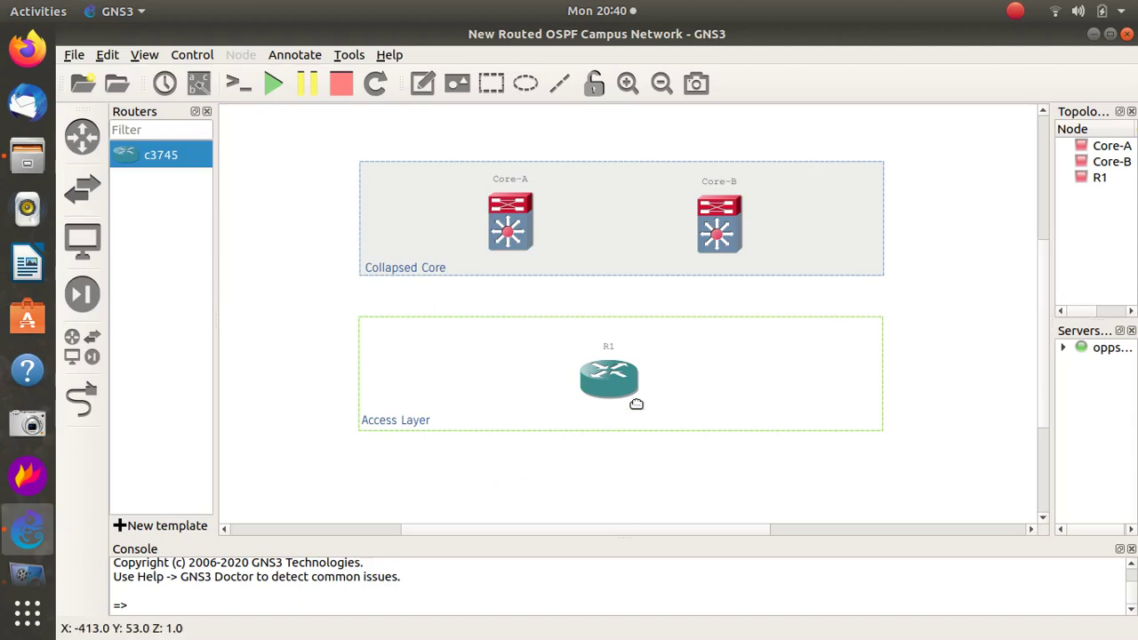
- Change the hostname of the router in the Access Layer block to Access-A
double_click(601, 347)
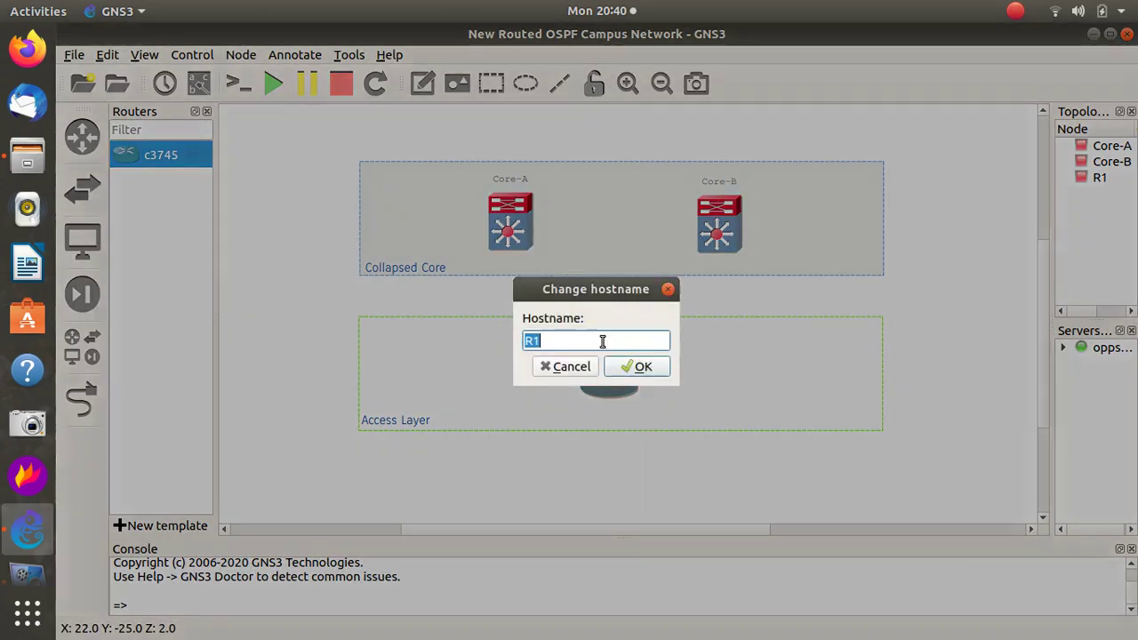
type("Access-")
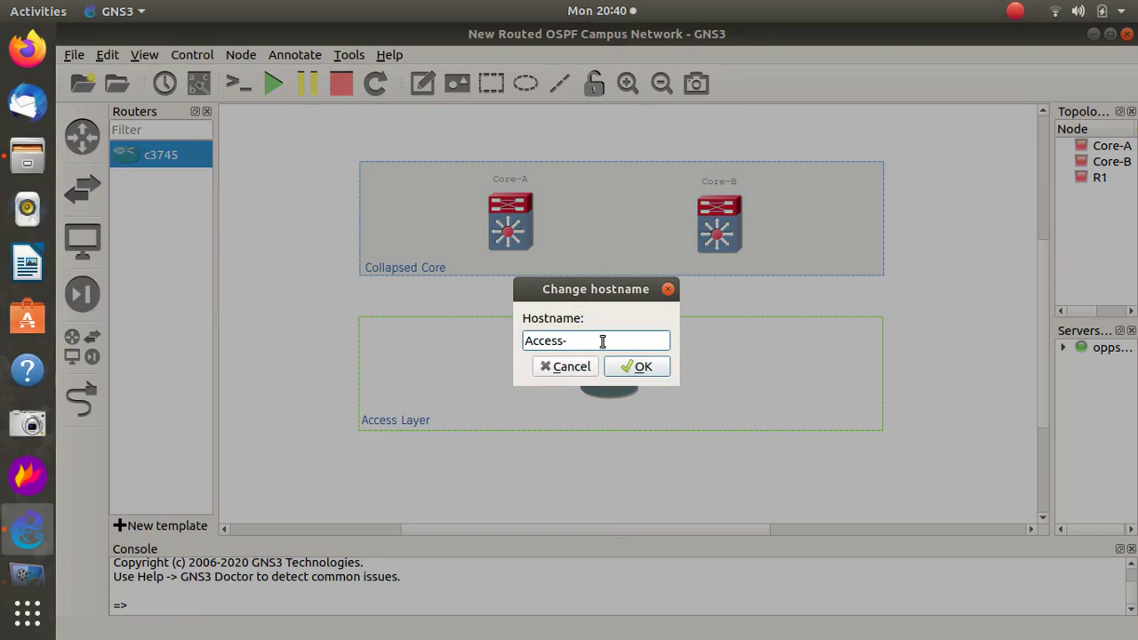
type("1")
type("10")
left_click(638, 366)
left_click(646, 493)
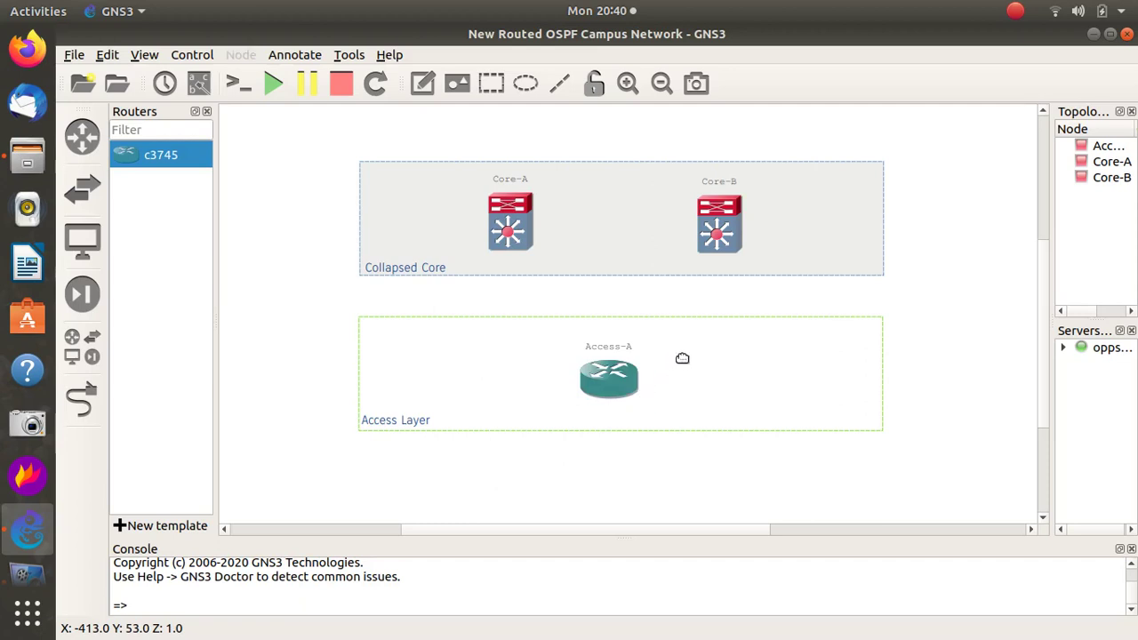
- Open the symbol selection for Access-A and expand the Classic symbols library
right_click(623, 375)
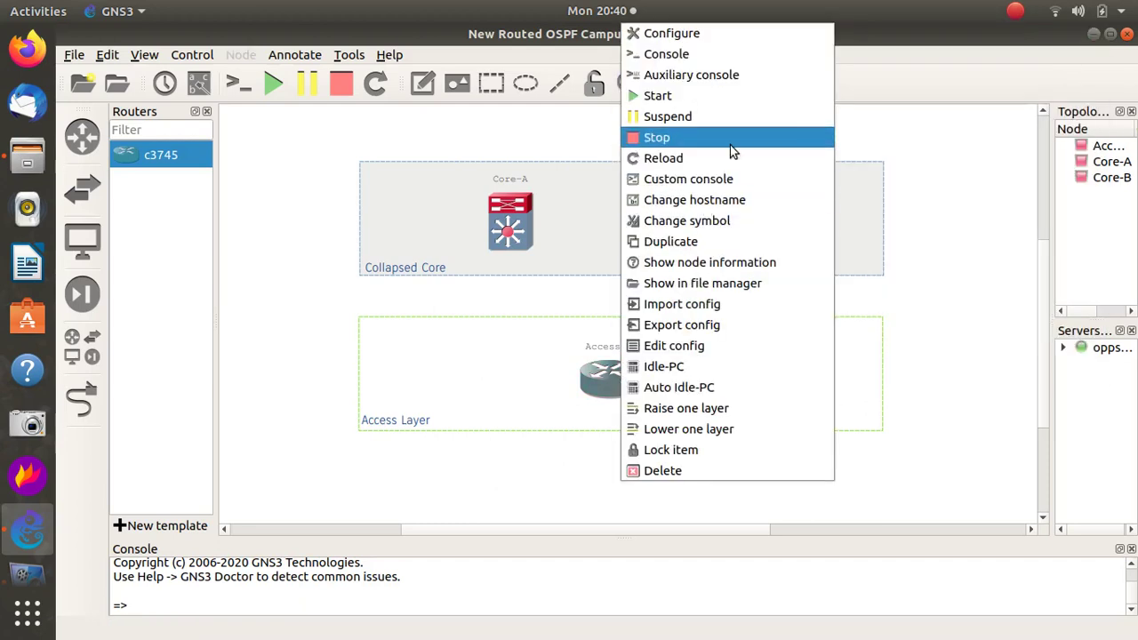
left_click(729, 219)
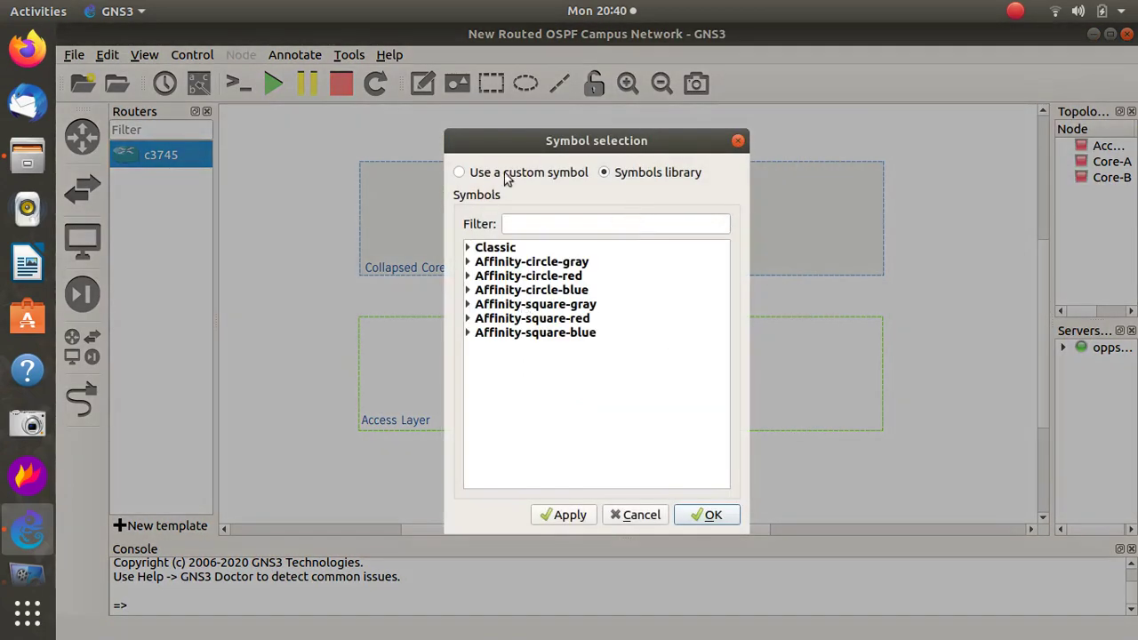
left_click(469, 250)
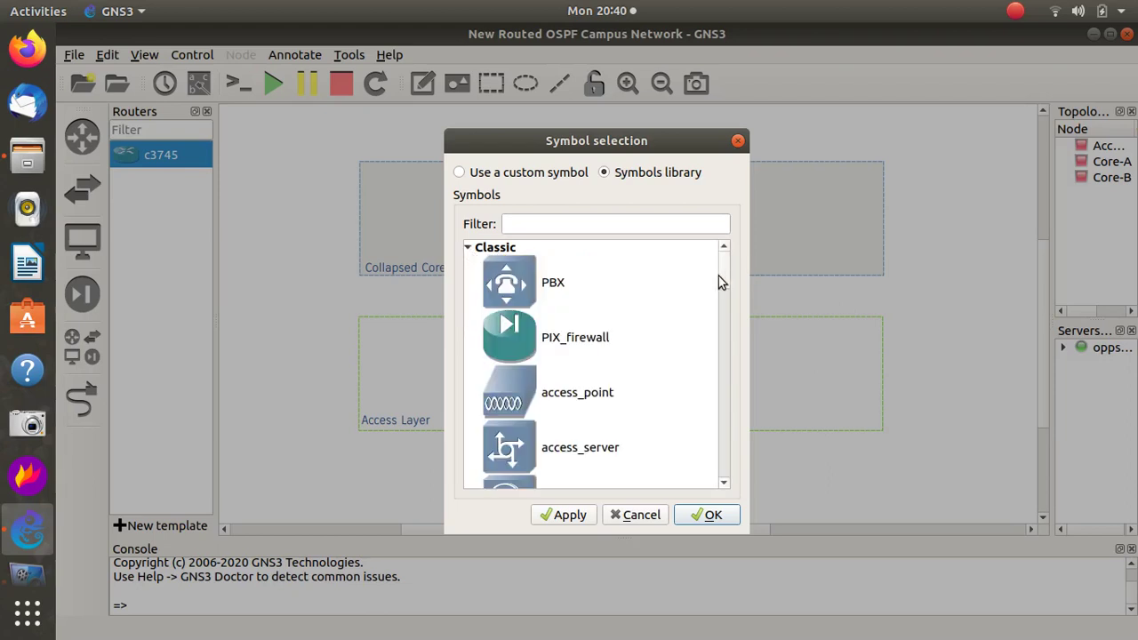
left_click_drag(722, 282, 731, 405)
left_click(604, 225)
type("wor")
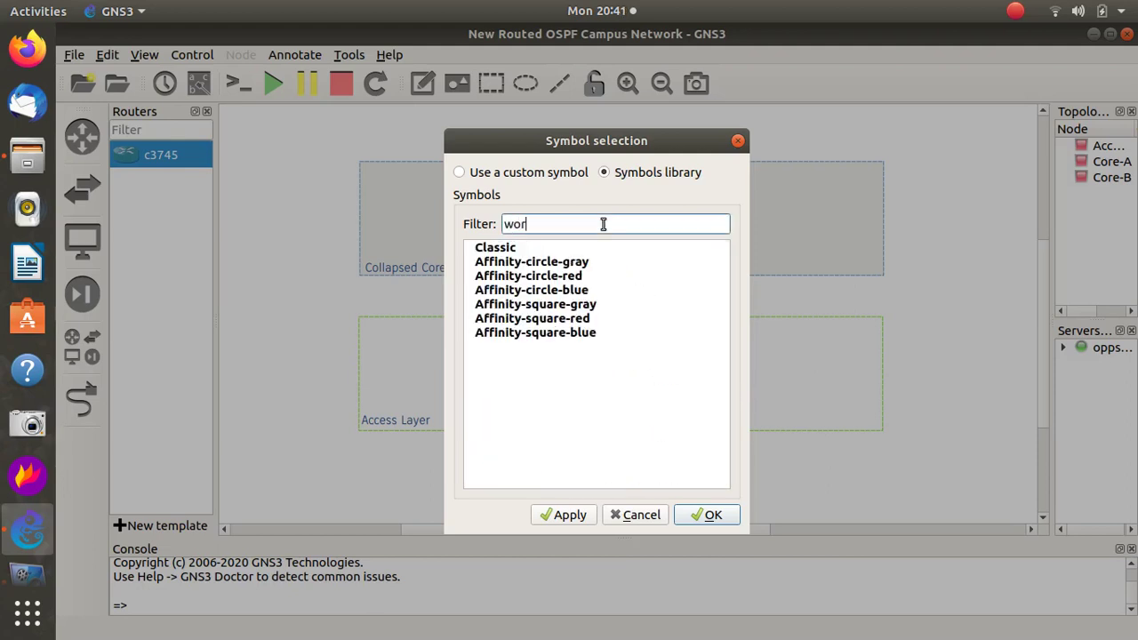
left_click(506, 250)
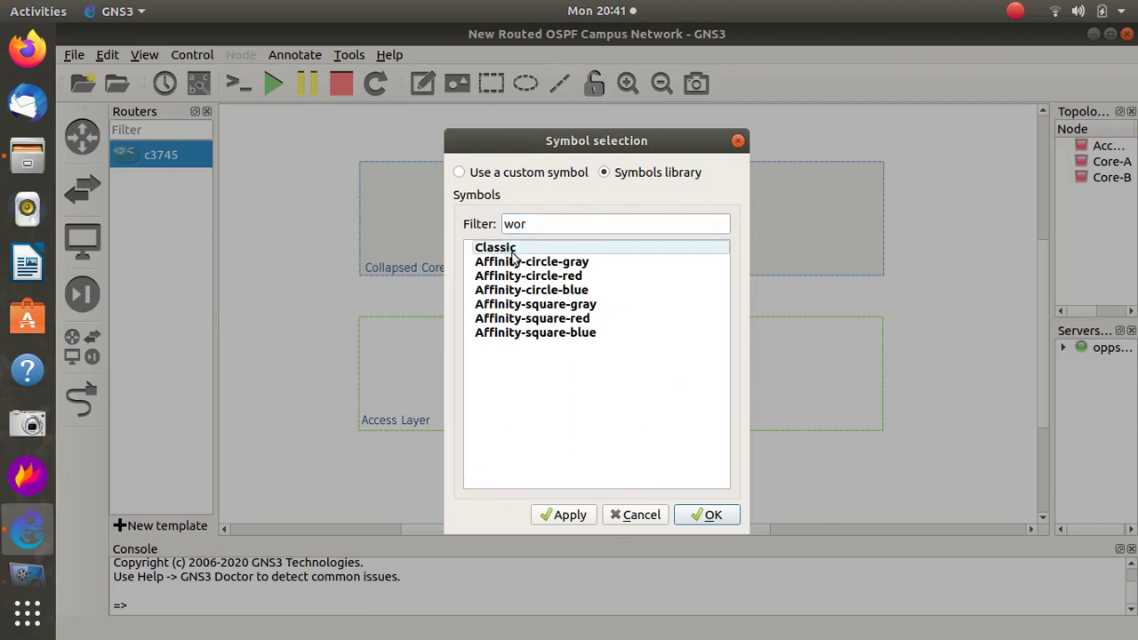
left_click(541, 224)
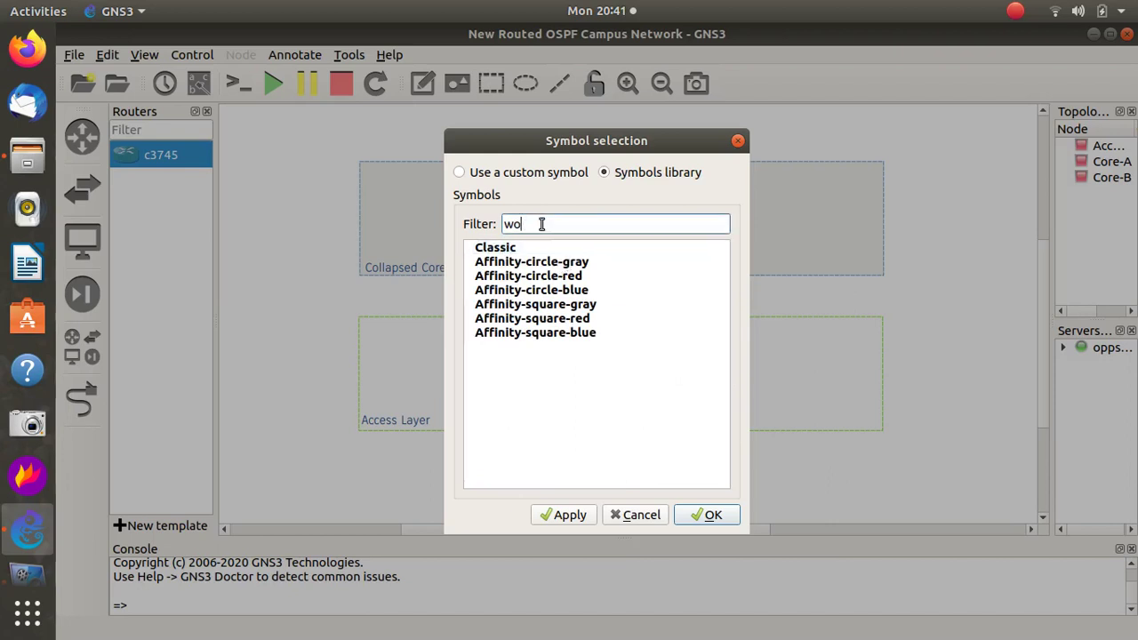
key("BackSpace")
key("BackSpace")
key("BackSpace")
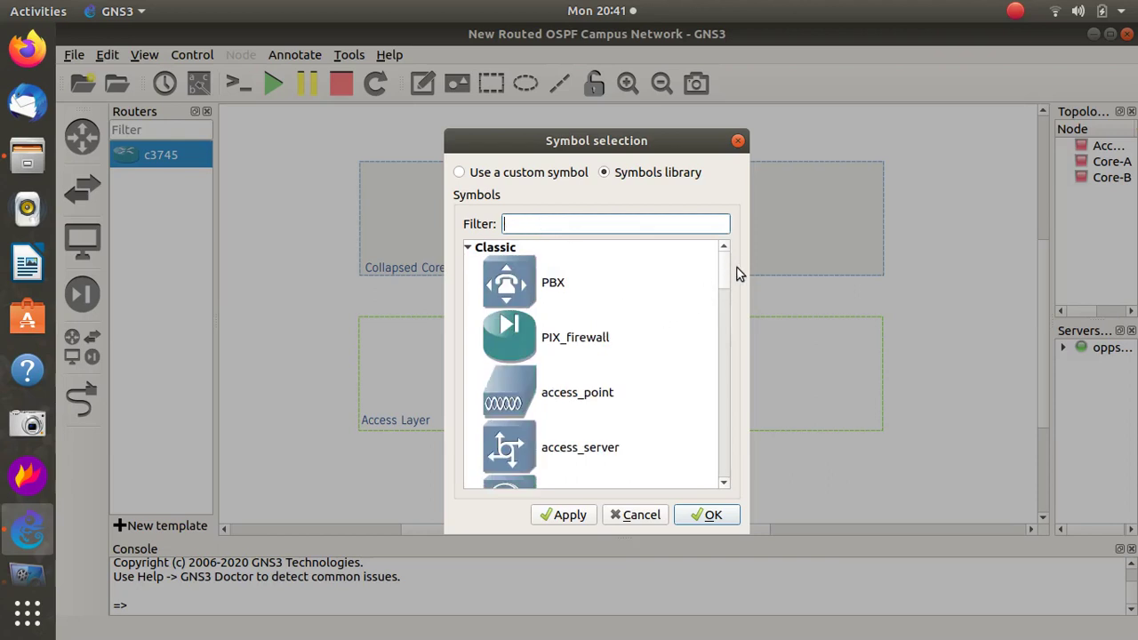
- Apply the Classic ethernet_switch symbol to Access-A
left_click_drag(723, 268, 735, 334)
left_click(521, 260)
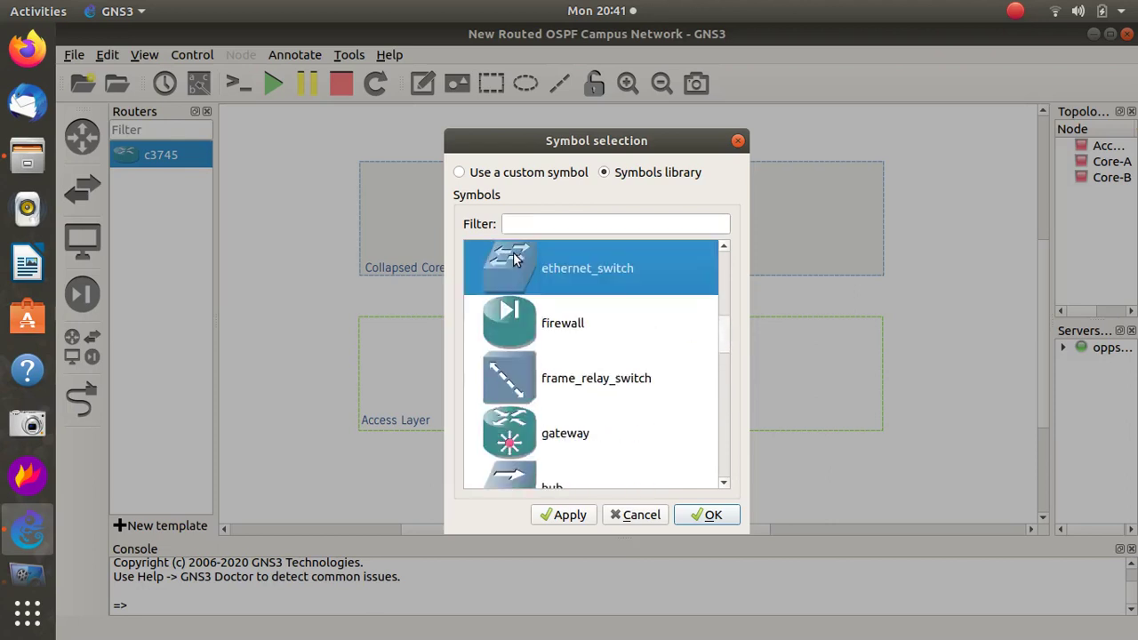
left_click(568, 514)
left_click(696, 514)
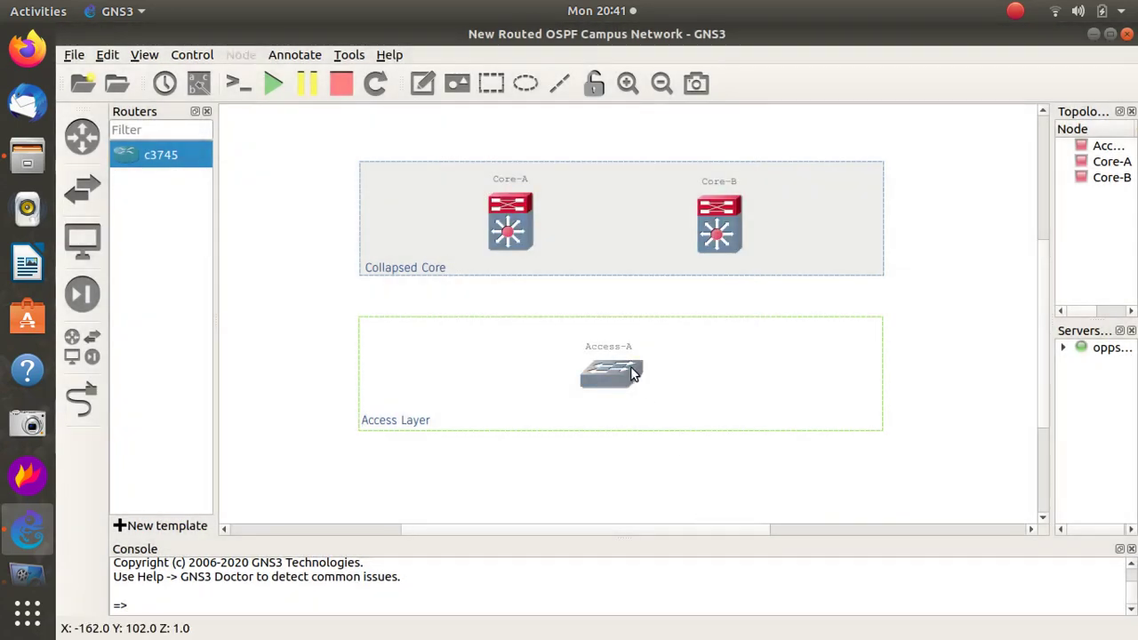
- Adjust the position of Access-A so it sits centrally in the Access Layer block, between the two core devices
left_click_drag(629, 372, 618, 376)
left_click(620, 477)
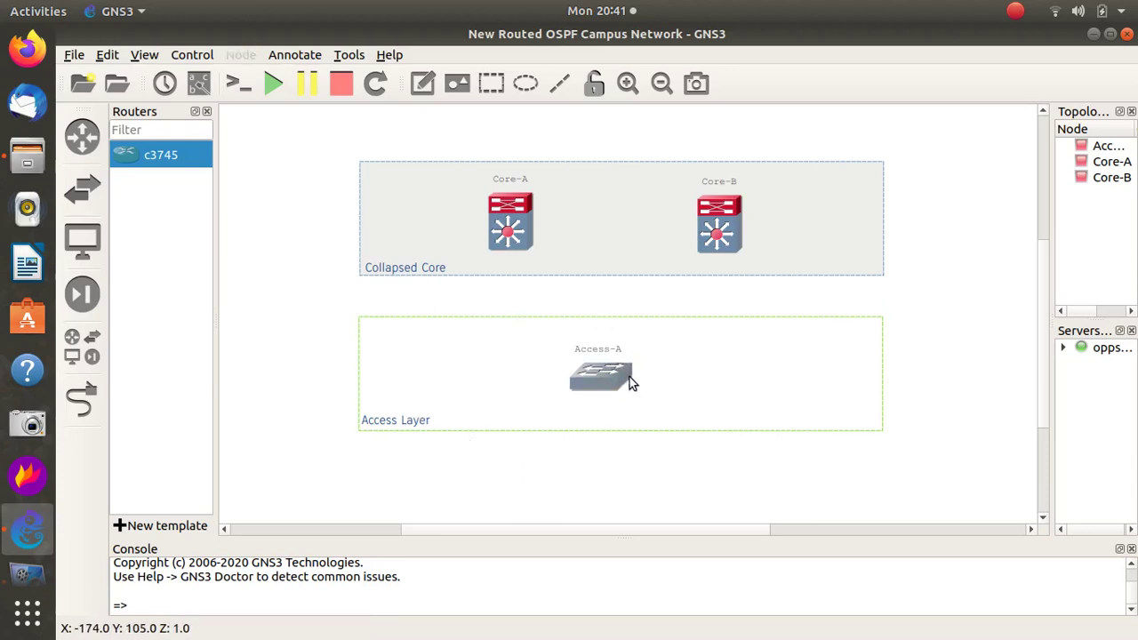
mouse_move(627, 379)
left_mouse_down()
mouse_move(616, 379)
mouse_move(627, 377)
left_mouse_up()
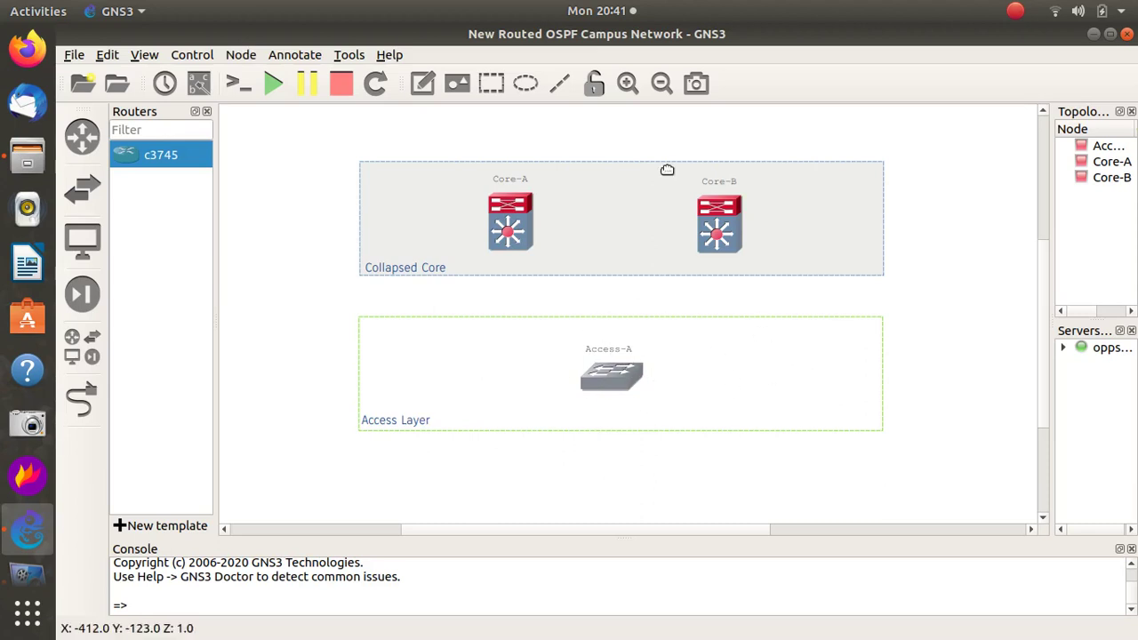
- Link Core-A FastEthernet0/0 to Core-B FastEthernet0/0
left_click(628, 84)
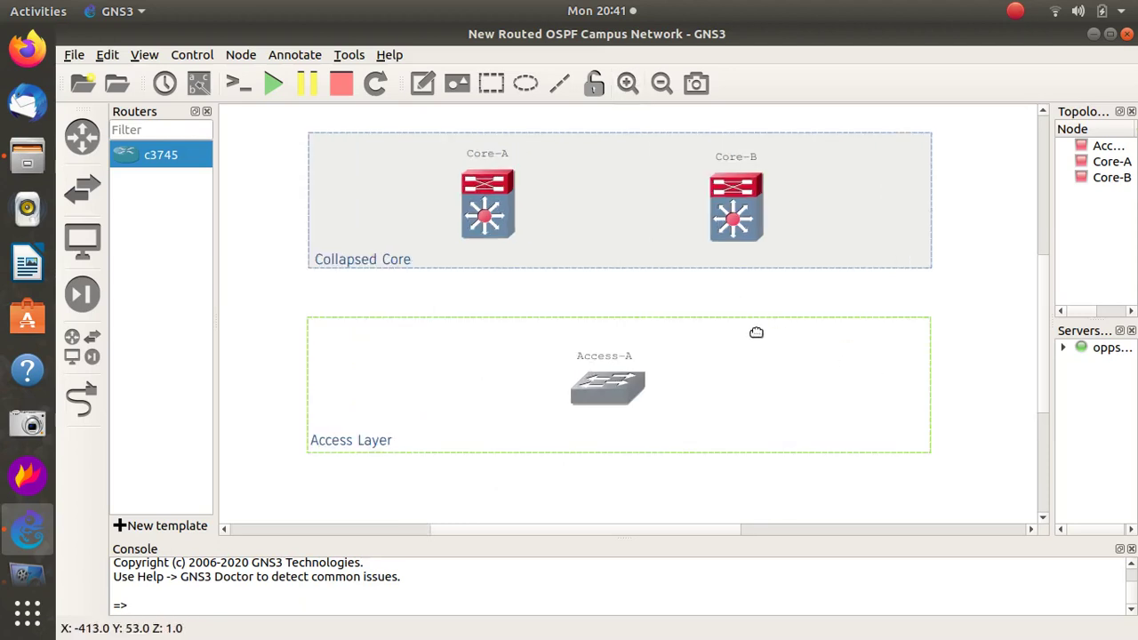
left_click(82, 400)
left_click(510, 219)
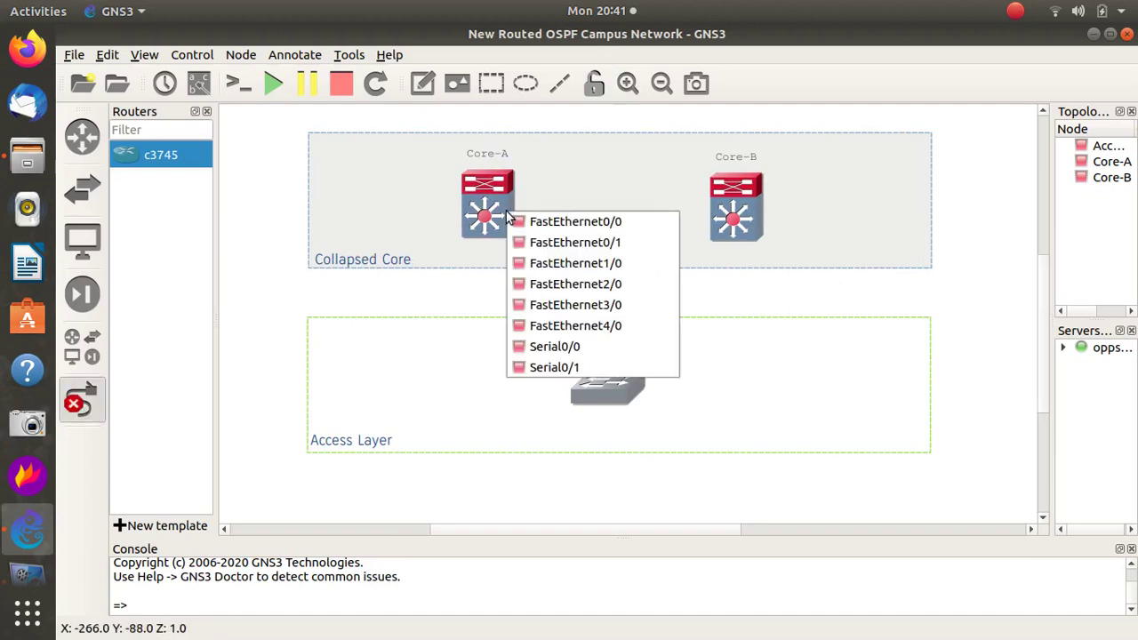
left_click(565, 224)
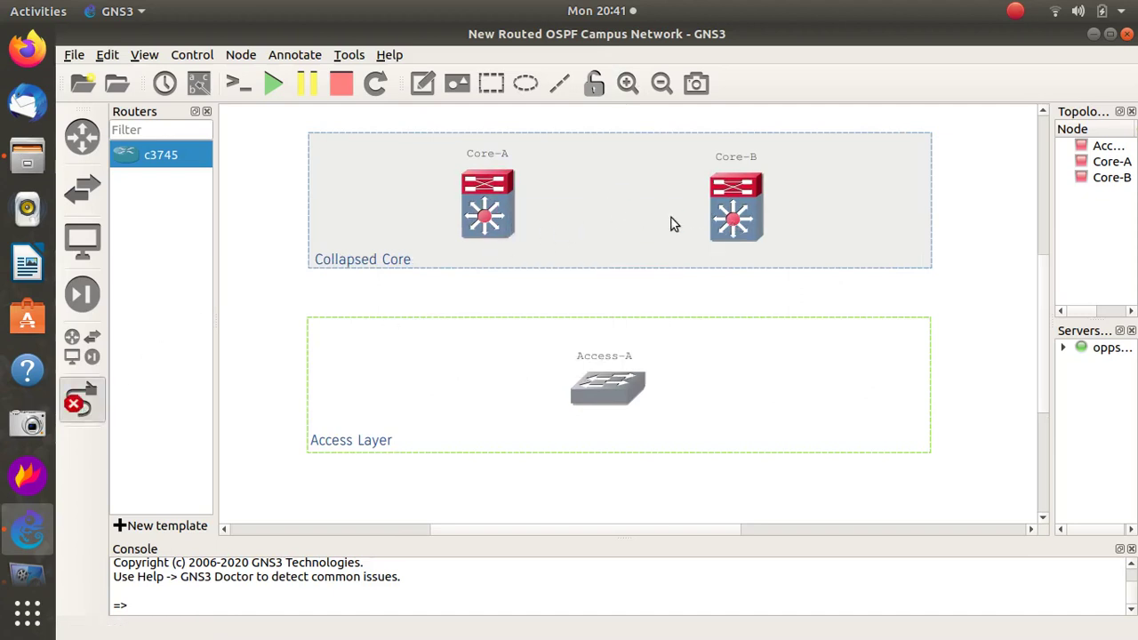
left_click(725, 208)
left_click(756, 217)
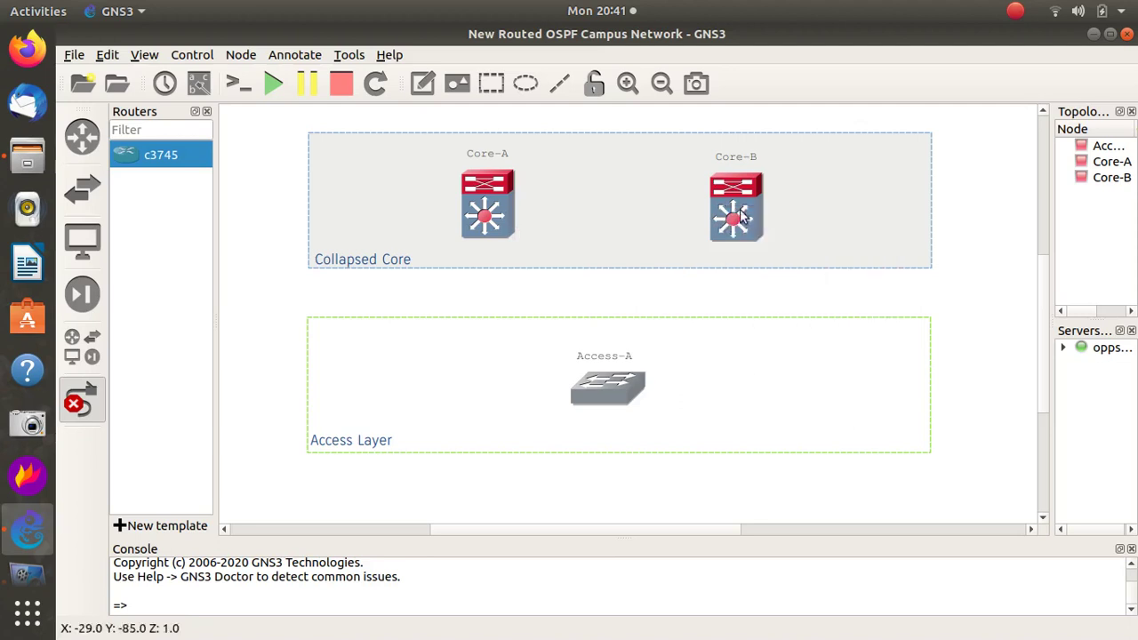
left_click(81, 402)
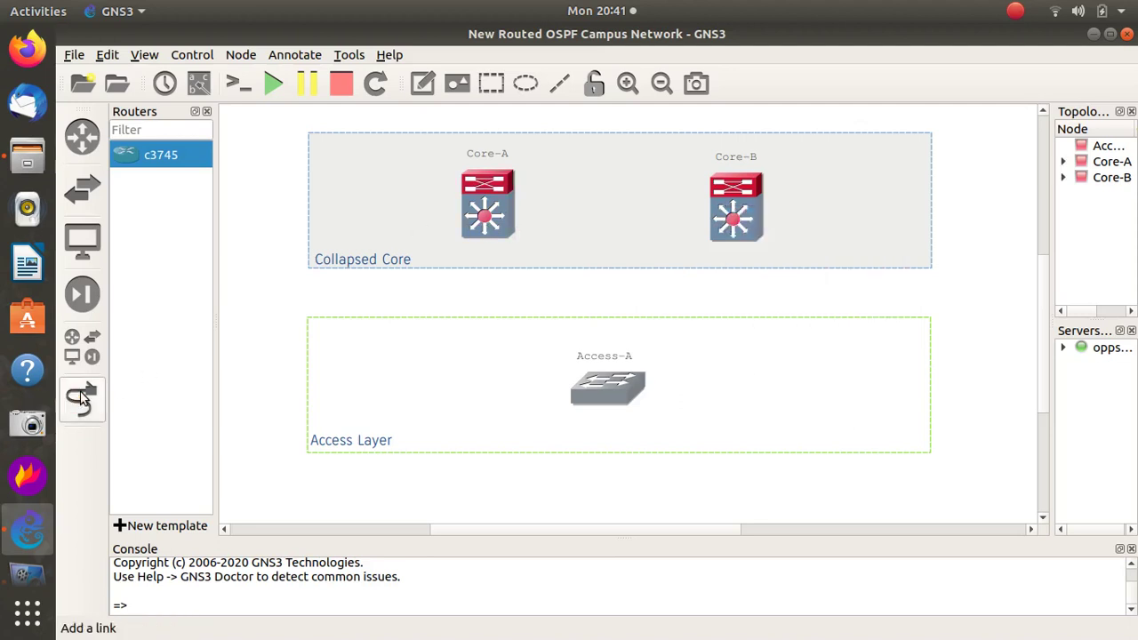
- Lower the Collapsed Core and Access Layer rectangles by one layer each, and align Core-B level with Core-A
right_click(652, 207)
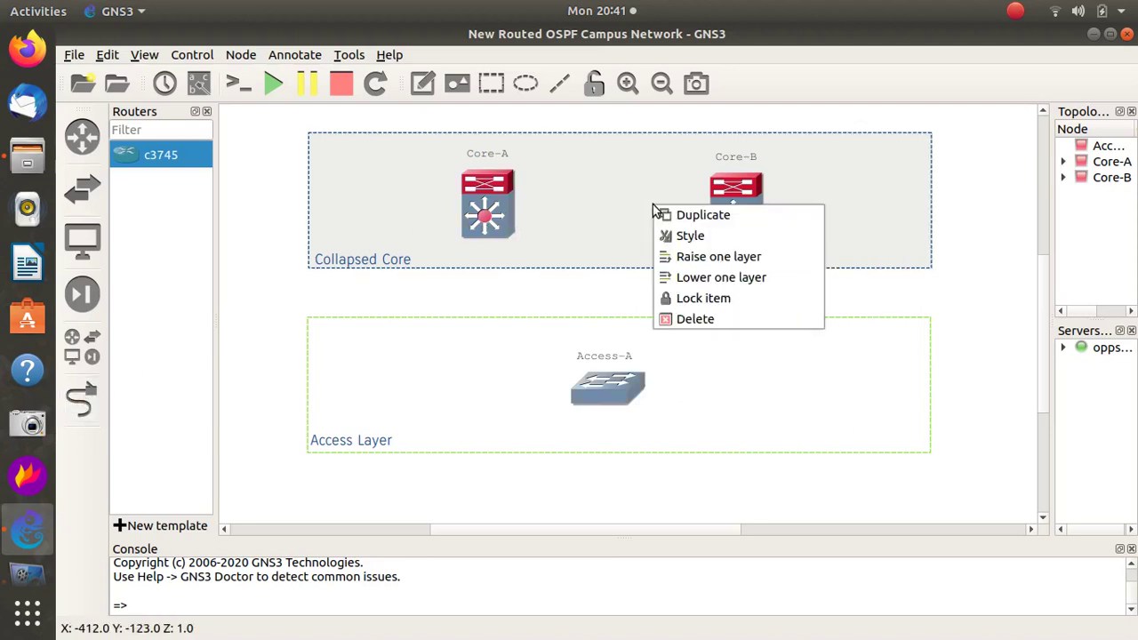
left_click(692, 278)
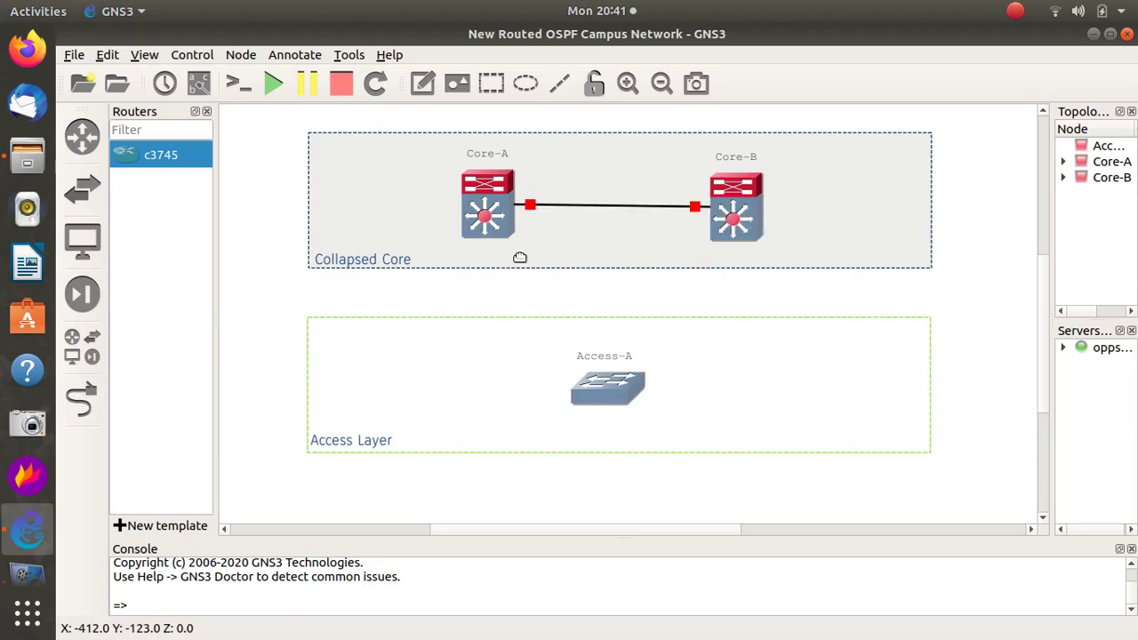
left_click_drag(733, 200, 737, 199)
right_click(699, 340)
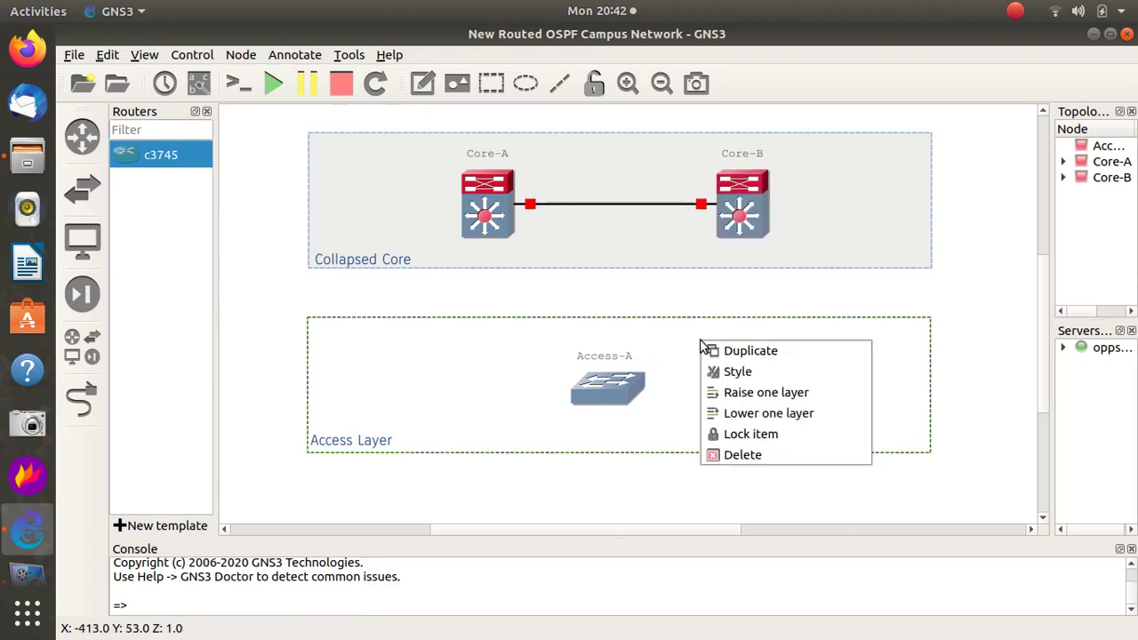
left_click(765, 414)
- Link Core-A FastEthernet0/1 to Access-A FastEthernet0/0
left_click(82, 400)
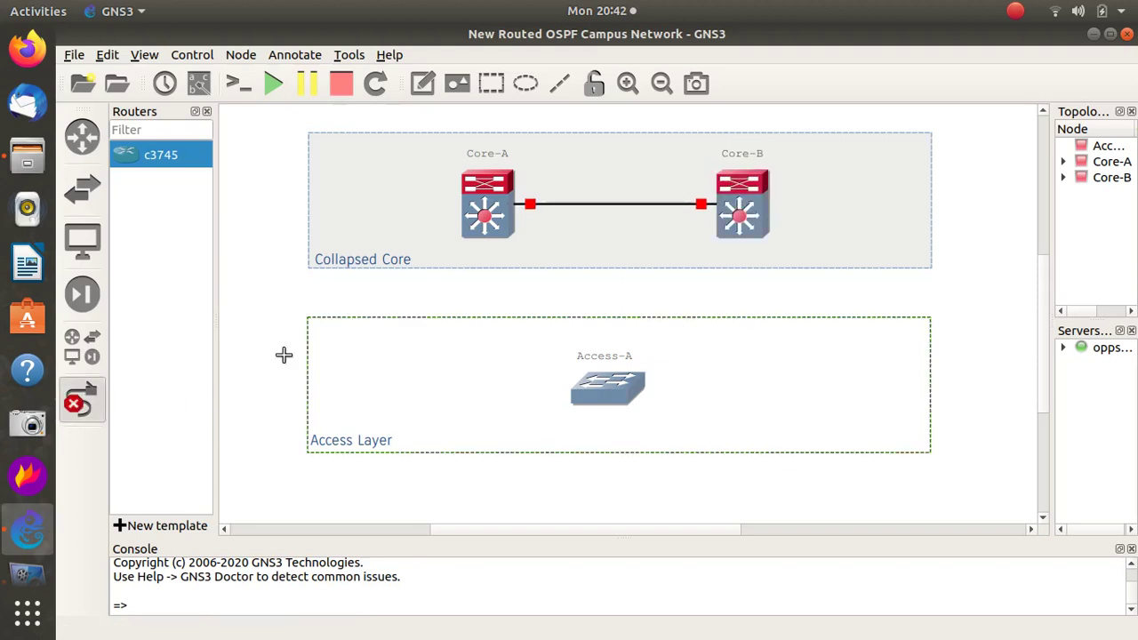
left_click(500, 227)
left_click(551, 255)
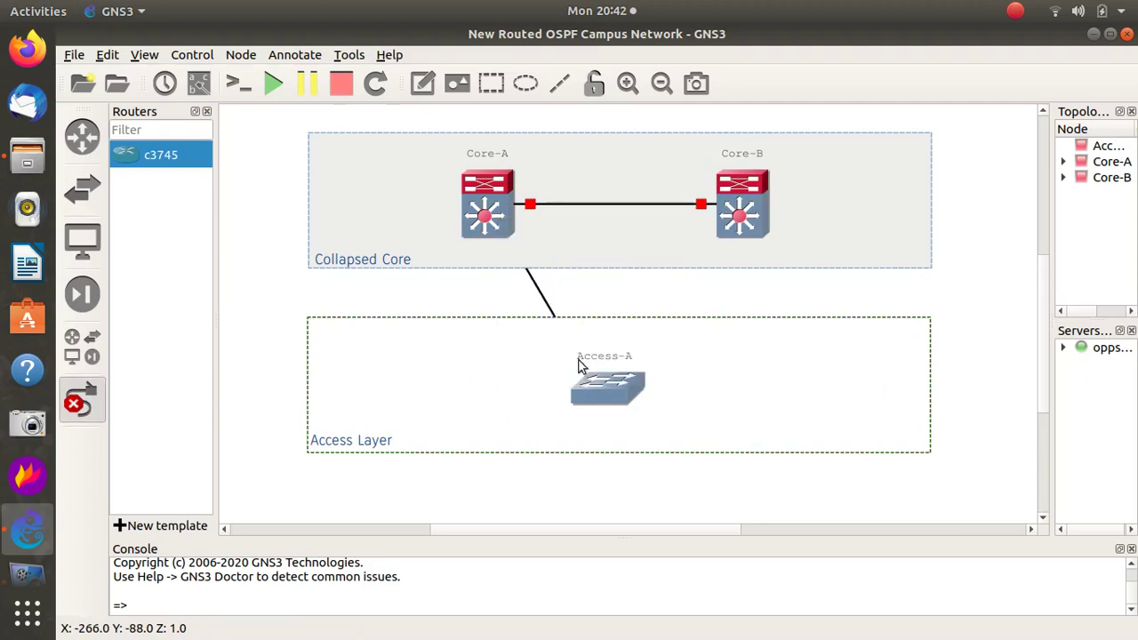
left_click(591, 386)
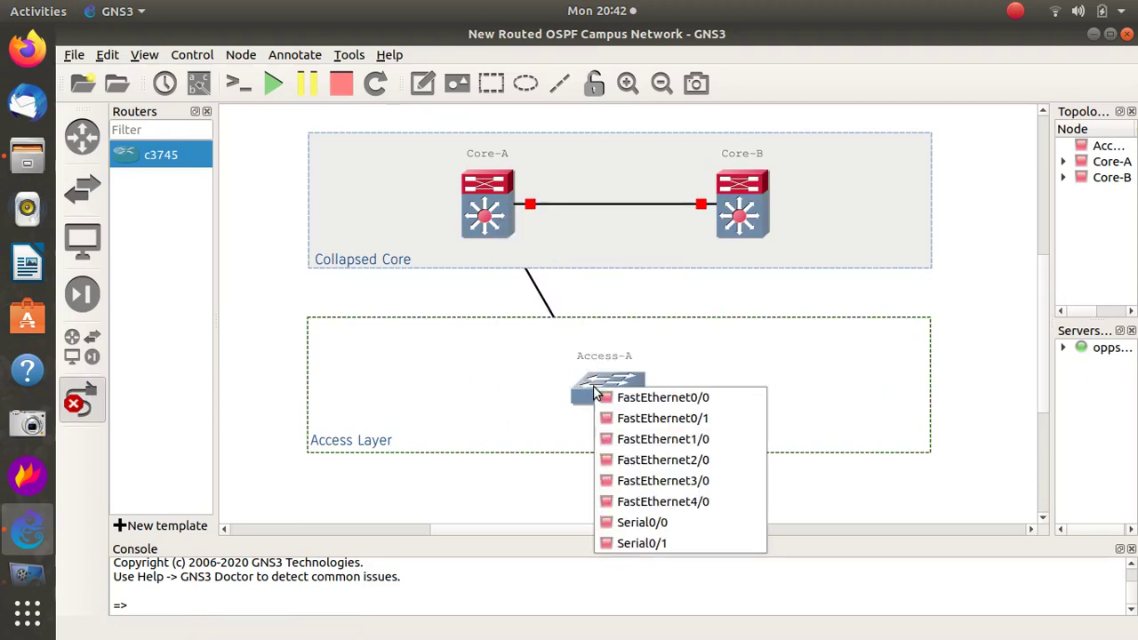
left_click(640, 406)
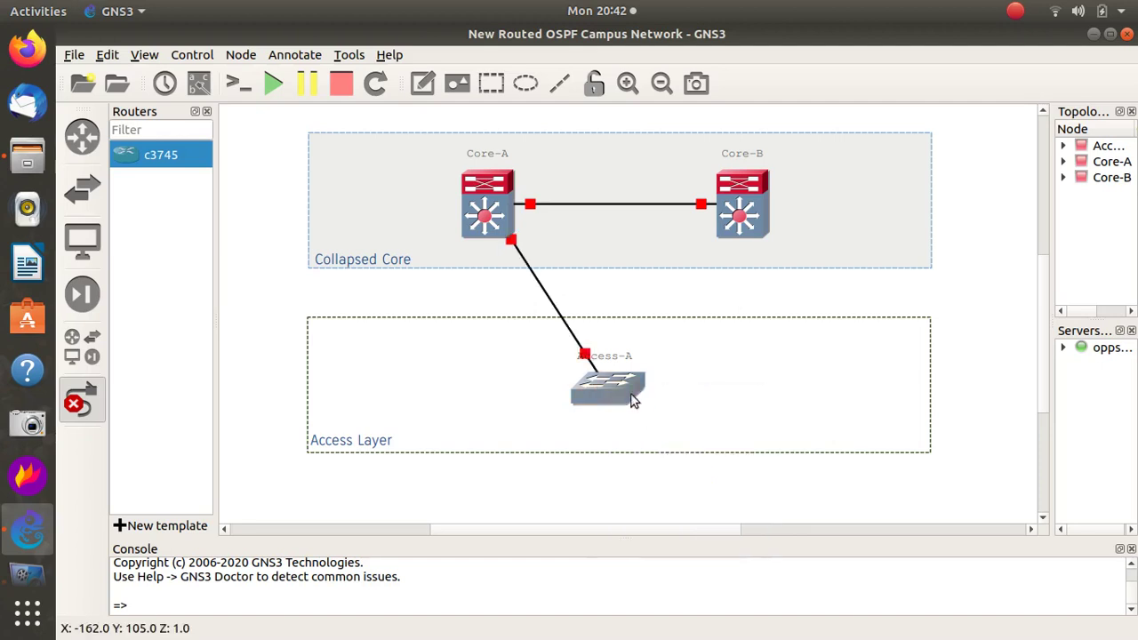
- Link Access-A FastEthernet0/1 to Core-B FastEthernet0/1 and finish adding links
left_click(621, 377)
left_click(669, 414)
left_click(737, 238)
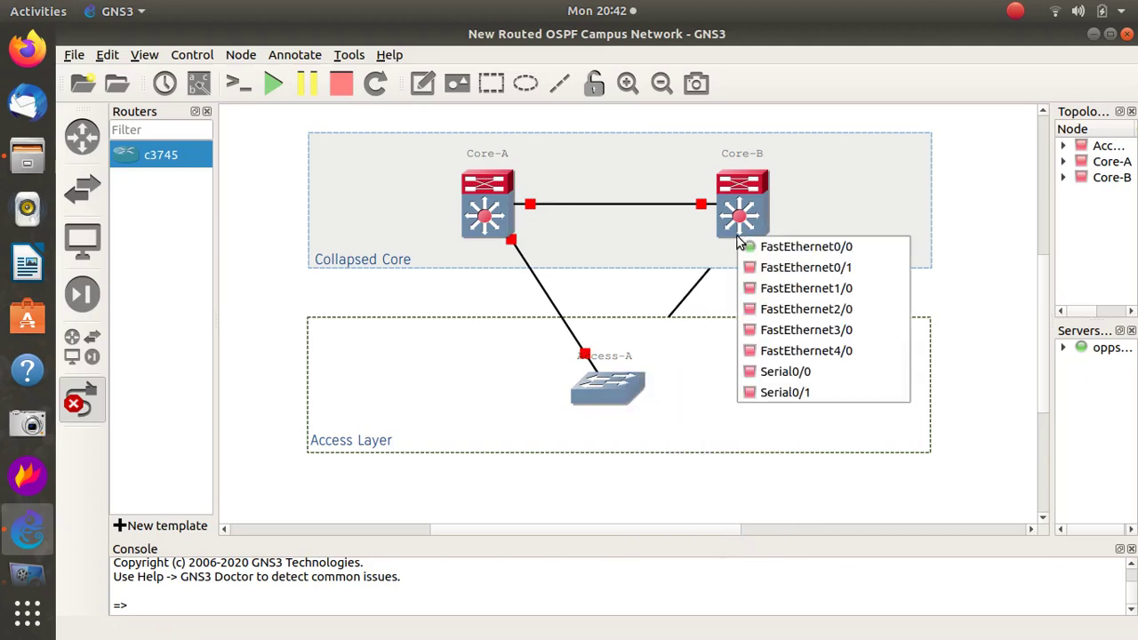
left_click(768, 267)
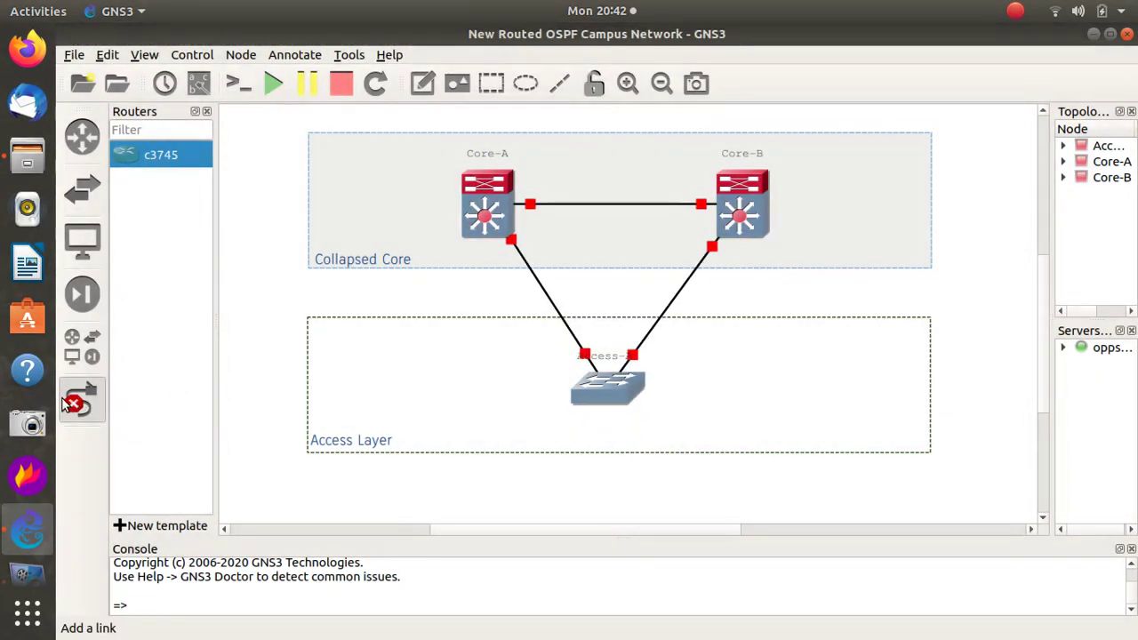
left_click(69, 405)
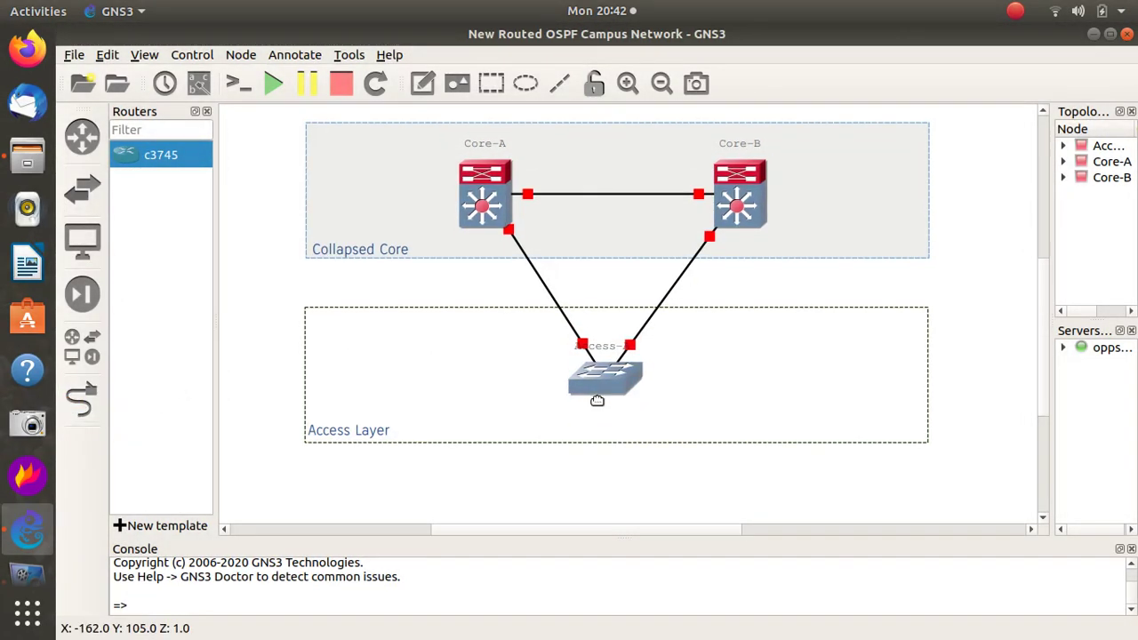
- Nudge the Access-A switch slightly down and left, and place its name label directly beneath its icon
mouse_move(597, 401)
left_mouse_down()
mouse_move(588, 391)
mouse_move(592, 405)
left_mouse_up()
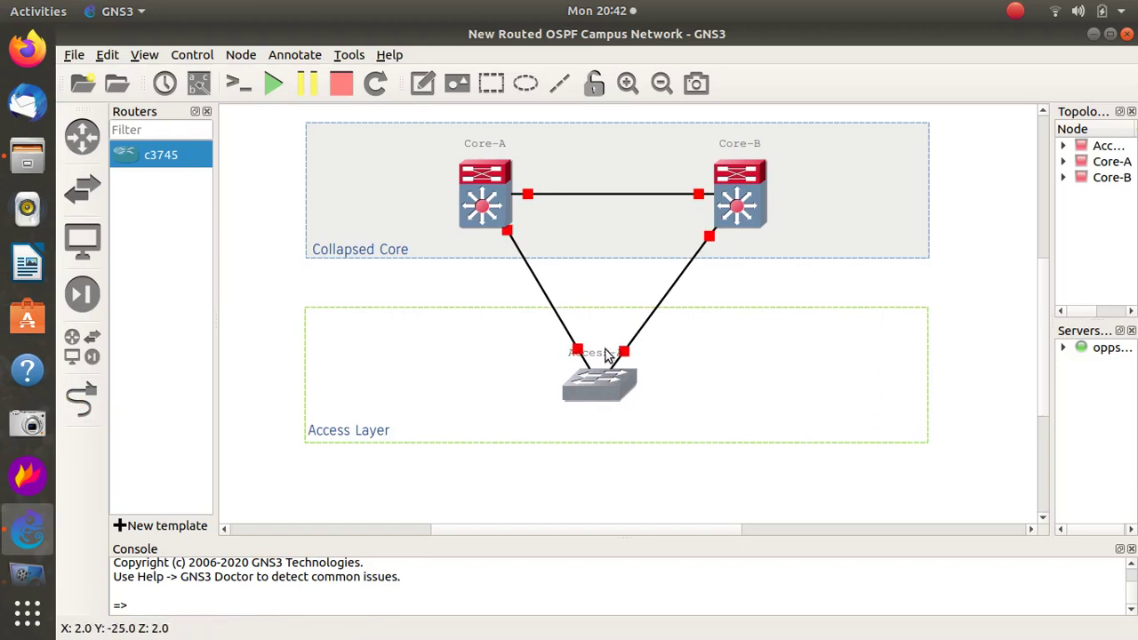
left_click_drag(605, 357, 604, 407)
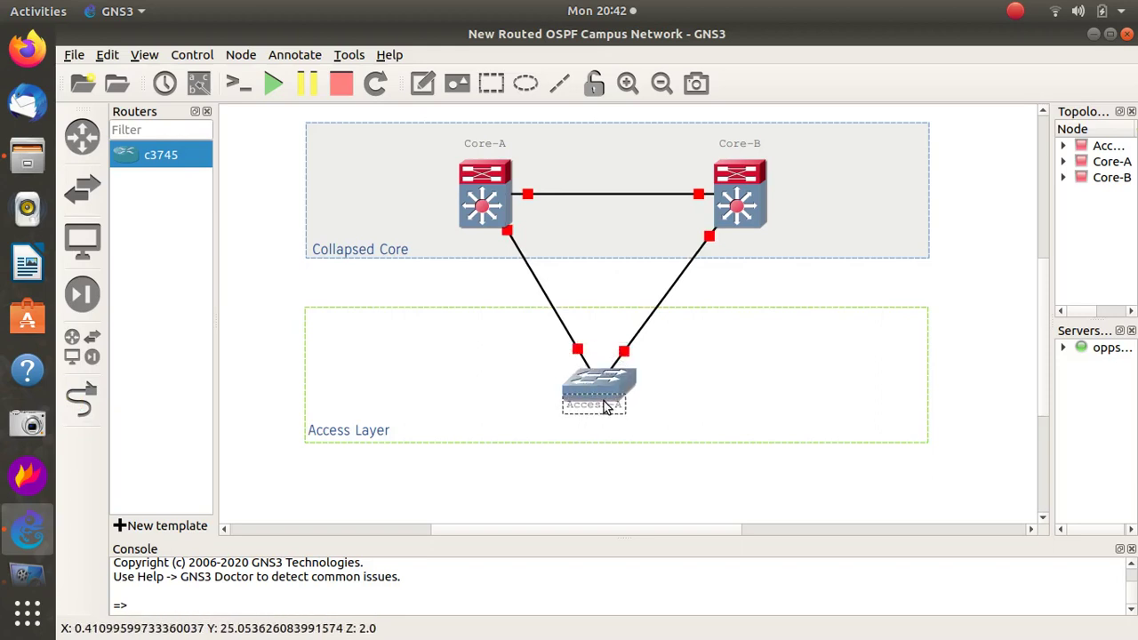
left_click(599, 432)
left_click(607, 406)
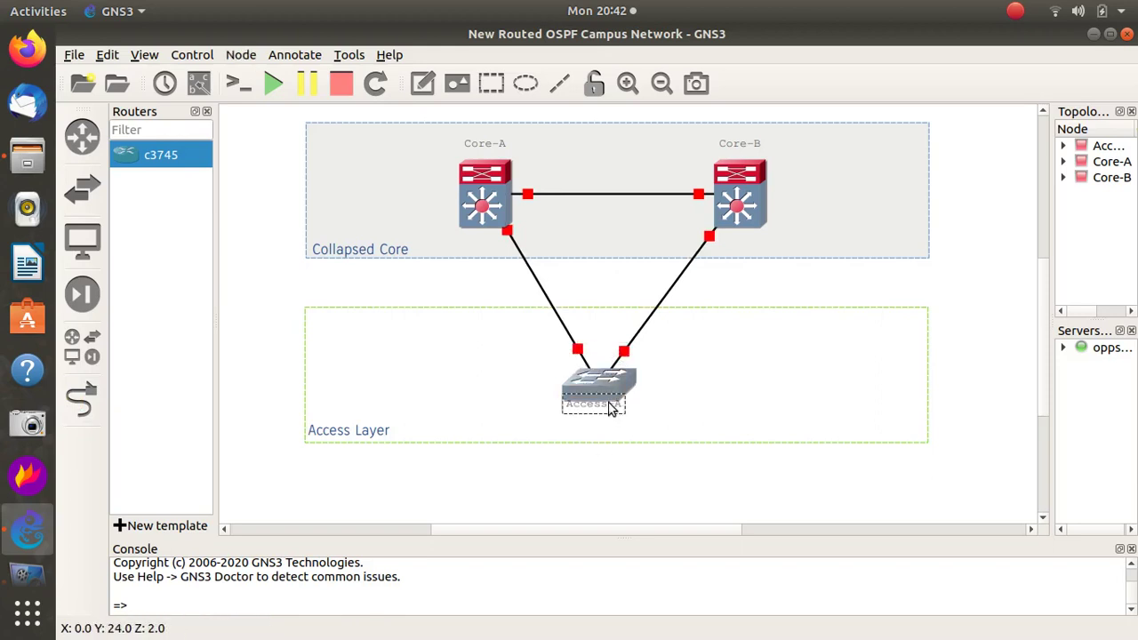
left_click_drag(610, 407, 607, 411)
left_click(623, 502)
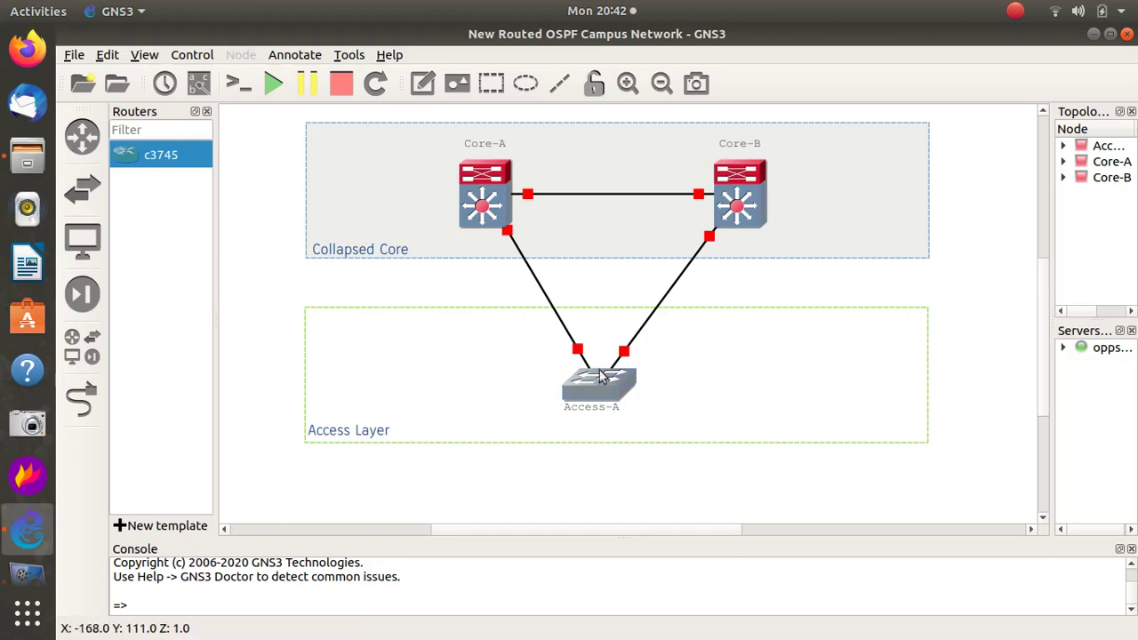
- Spread Core-A and Core-B farther apart inside the Collapsed Core rectangle, keeping them roughly level
left_click_drag(488, 216, 470, 214)
left_click_drag(748, 198, 772, 218)
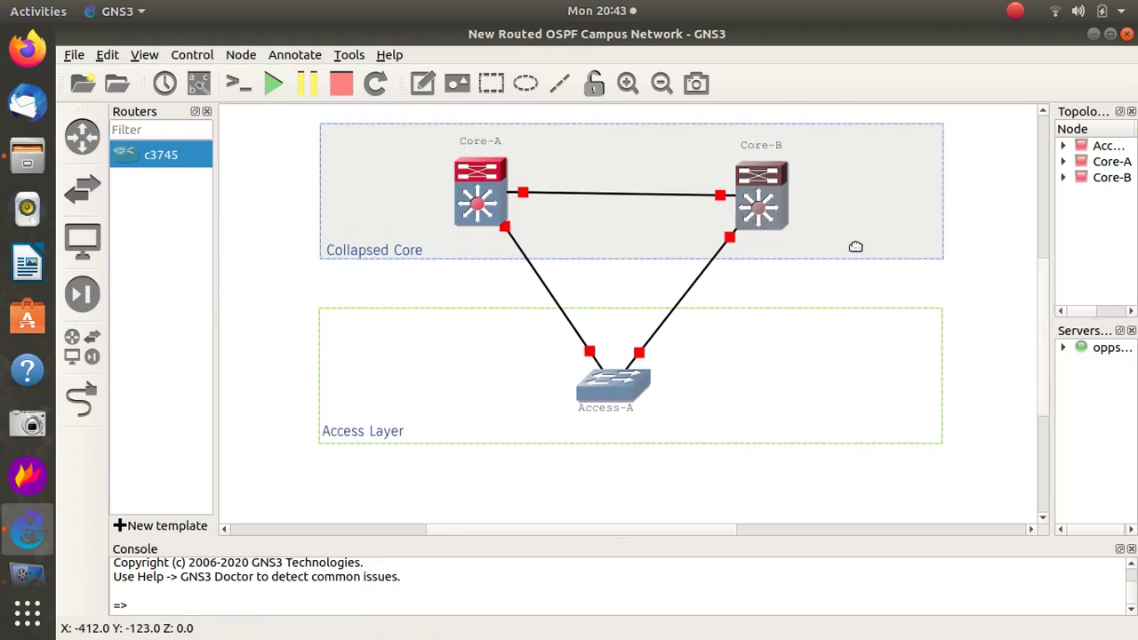
left_click_drag(770, 205, 770, 201)
left_click(1020, 288)
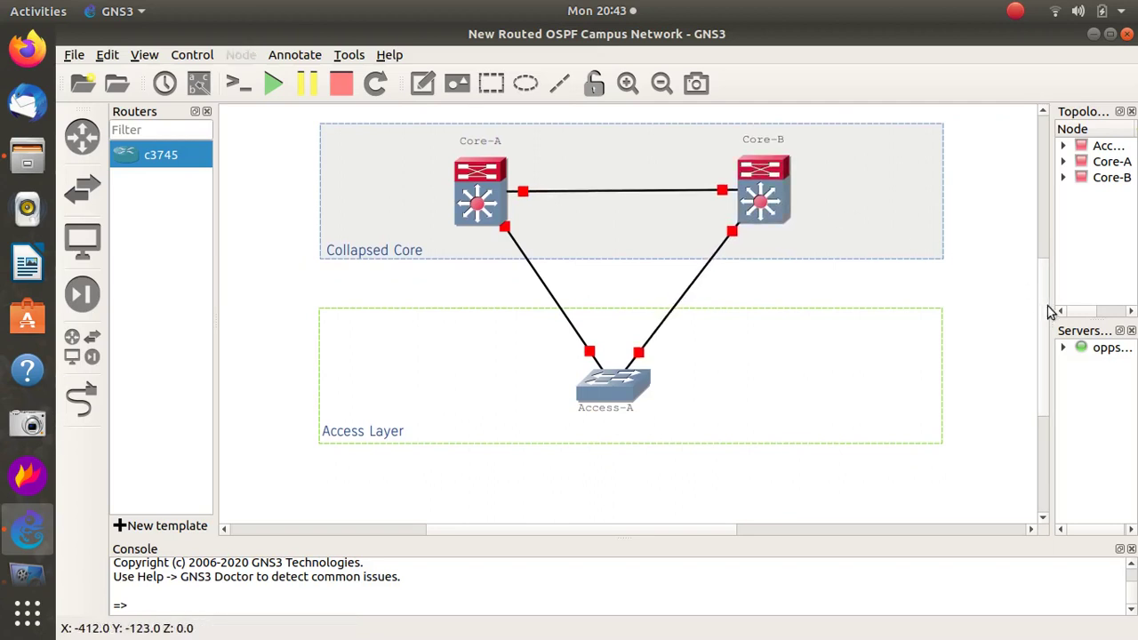
- Add a text note reading "Loopback Address:" to the left of Core-A in the Collapsed Core rectangle
scroll(1049, 317, "down", 1)
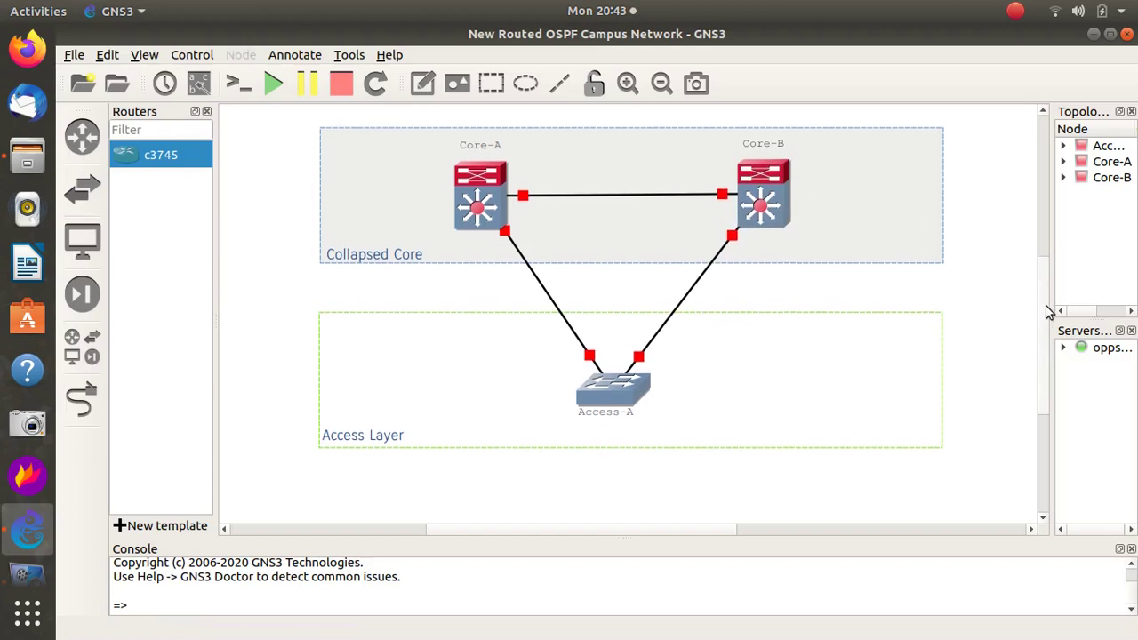
scroll(1048, 317, "up", 1)
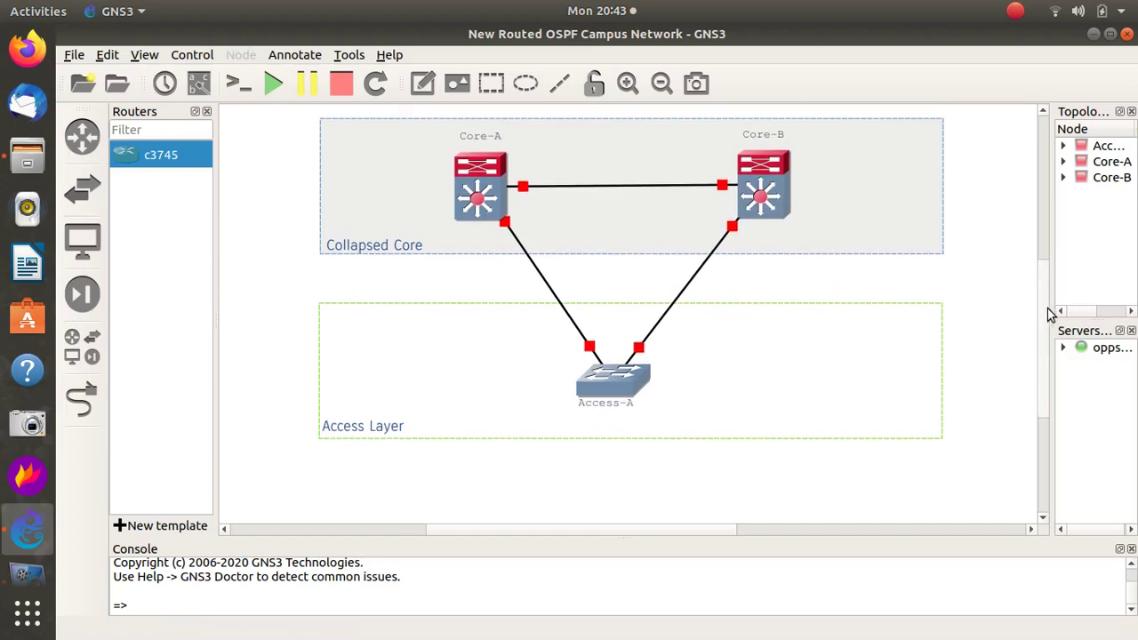
scroll(1048, 314, "up", 3)
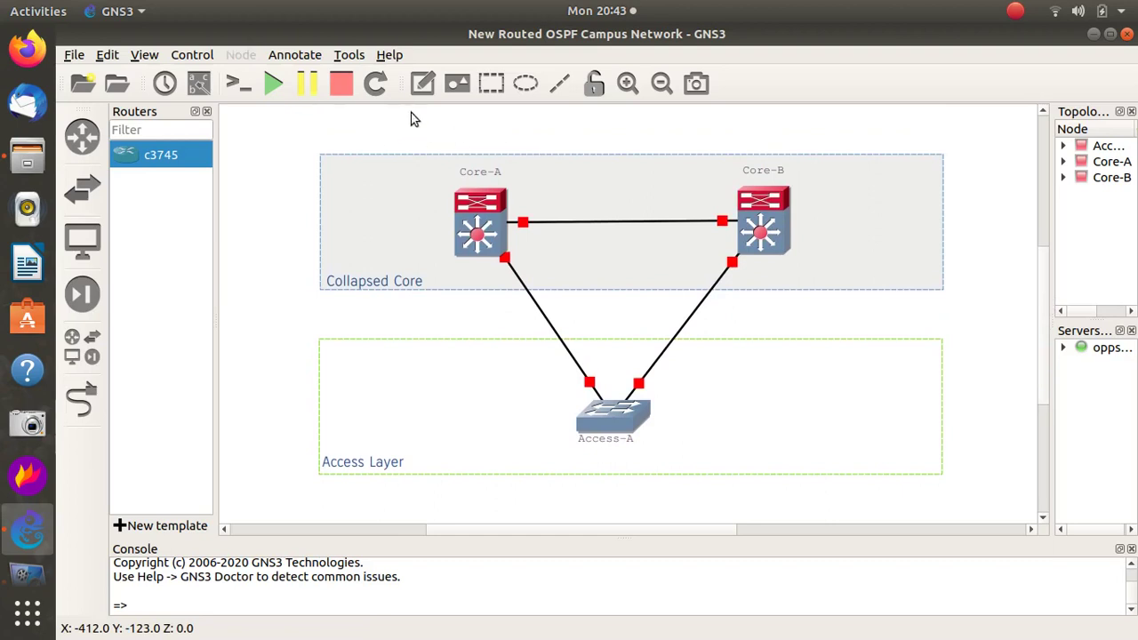
left_click(424, 85)
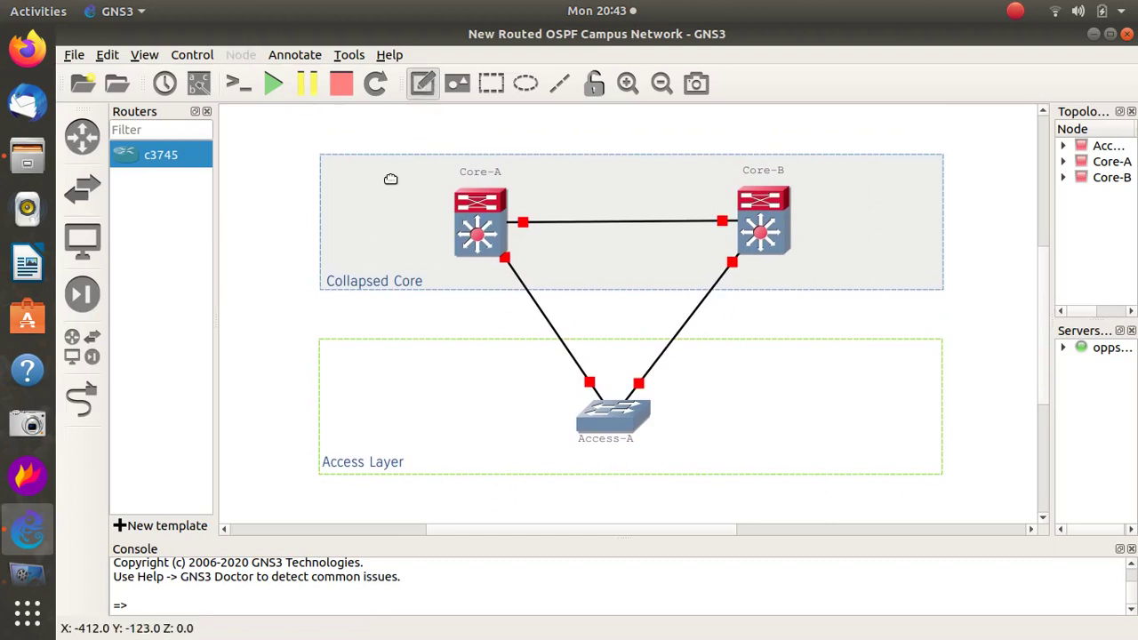
left_click(367, 224)
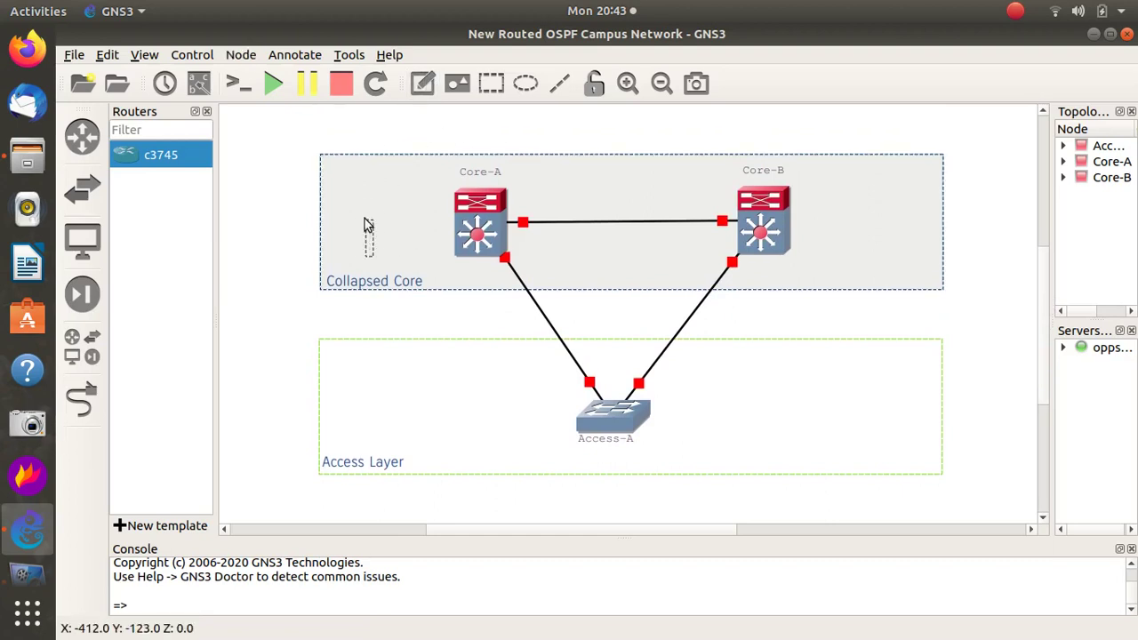
type("Loopback")
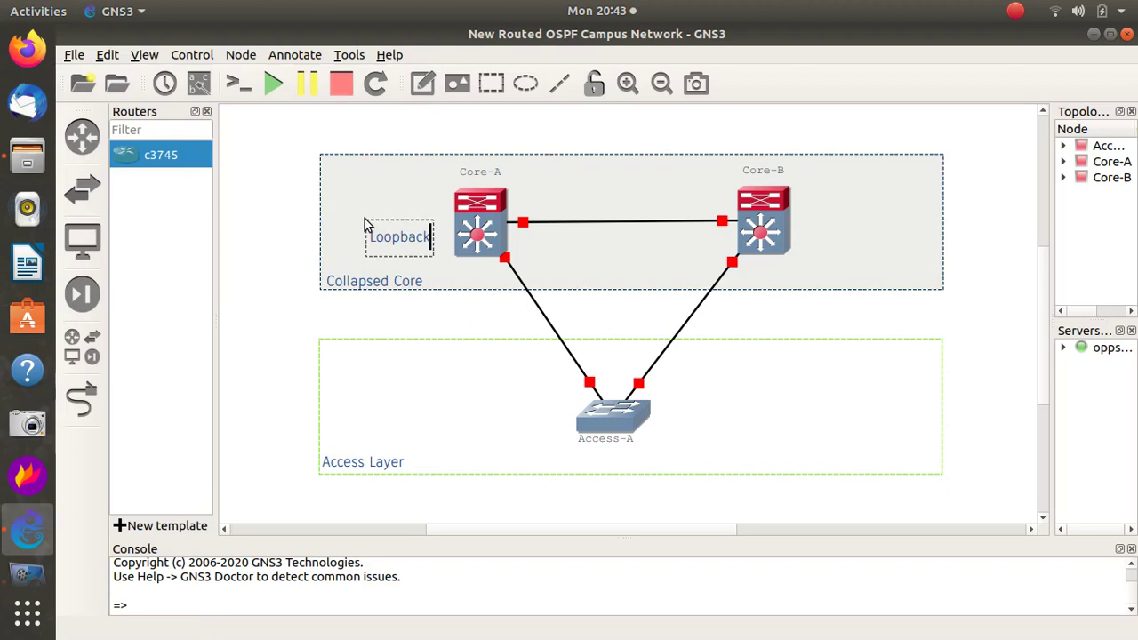
type(" Address")
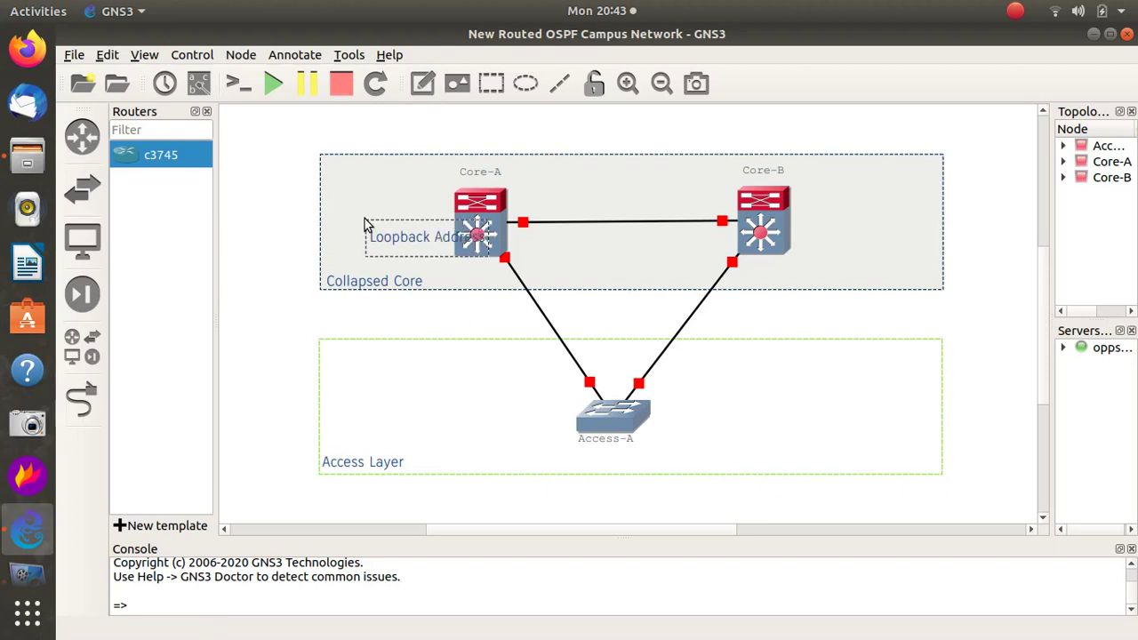
type("e")
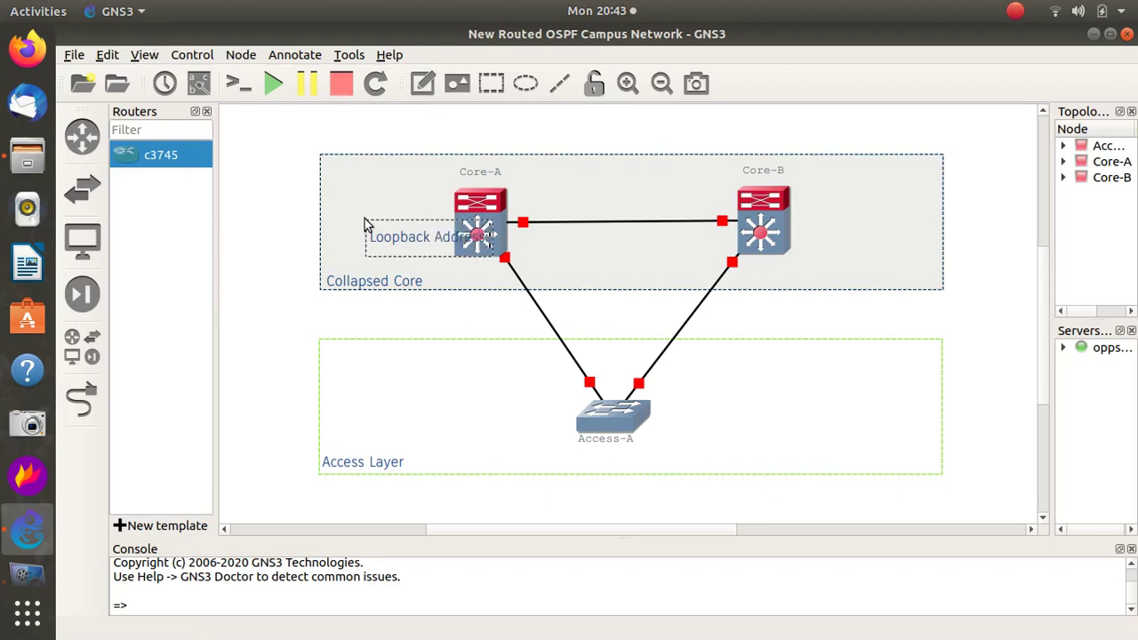
double_click(407, 234)
left_click(294, 225)
- Set the font size of the "Loopback Address:" note to 6 and apply it
right_click(391, 238)
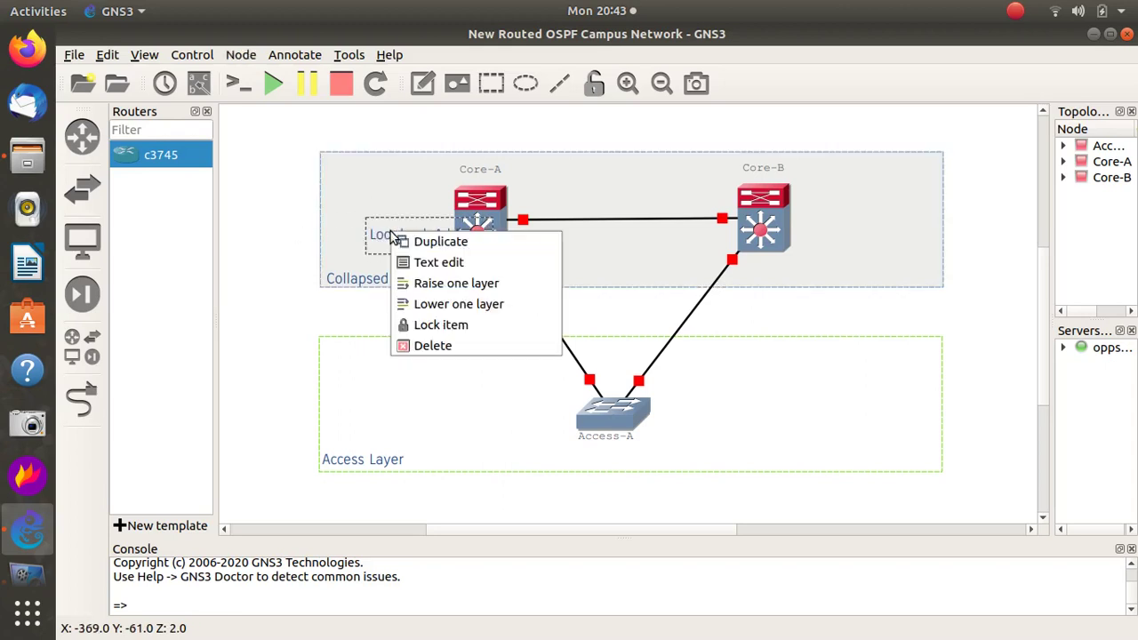
left_click(442, 264)
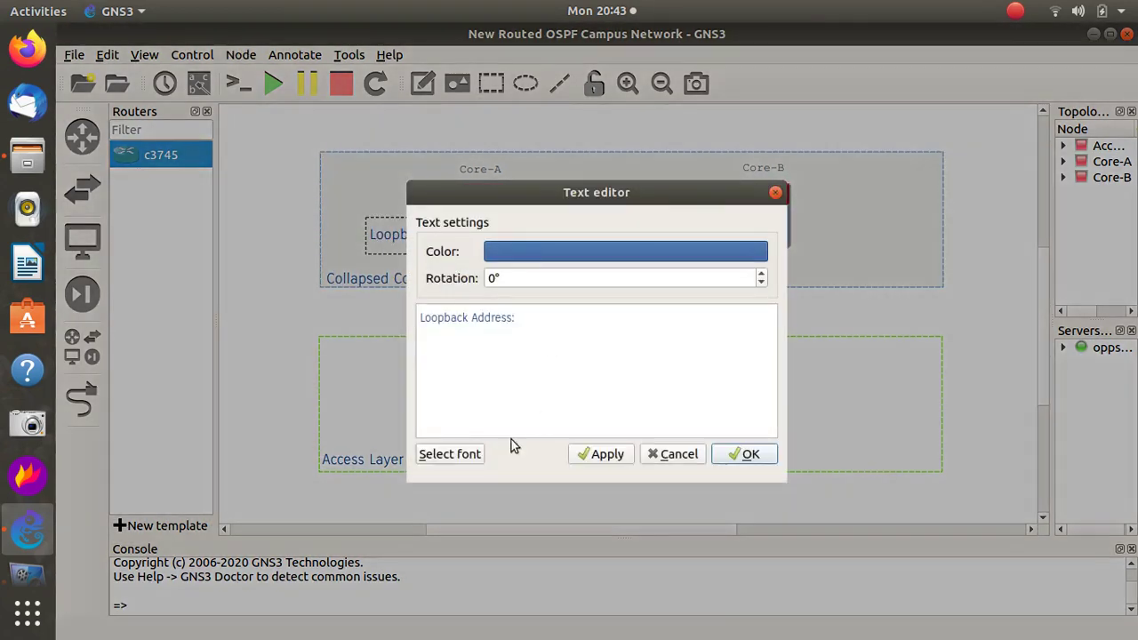
left_click(459, 455)
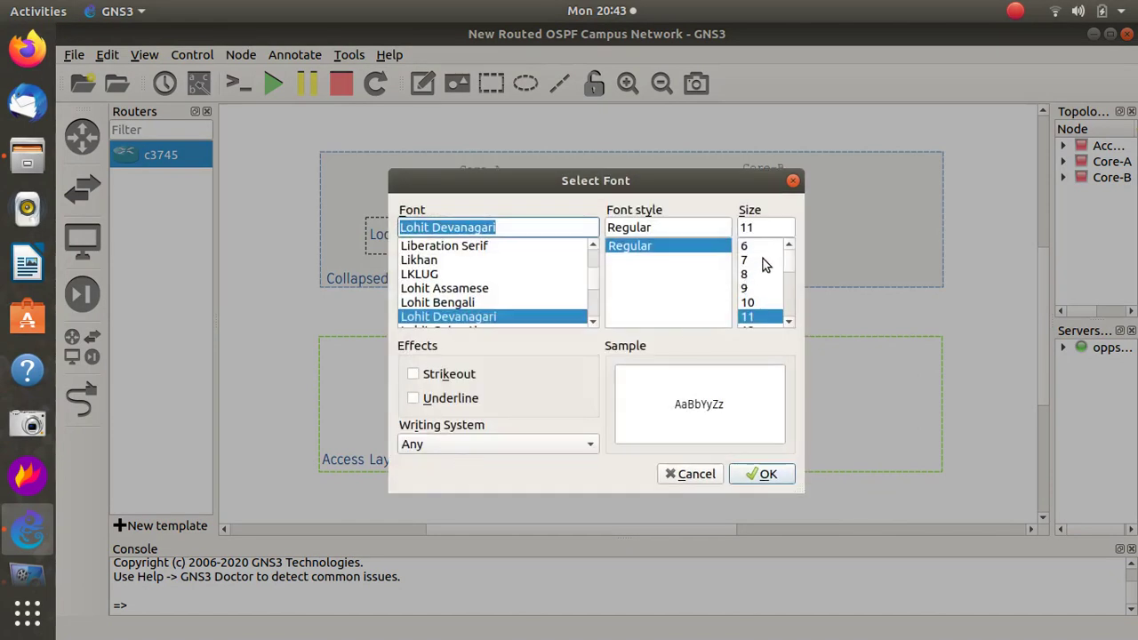
scroll(791, 287, "down", 2)
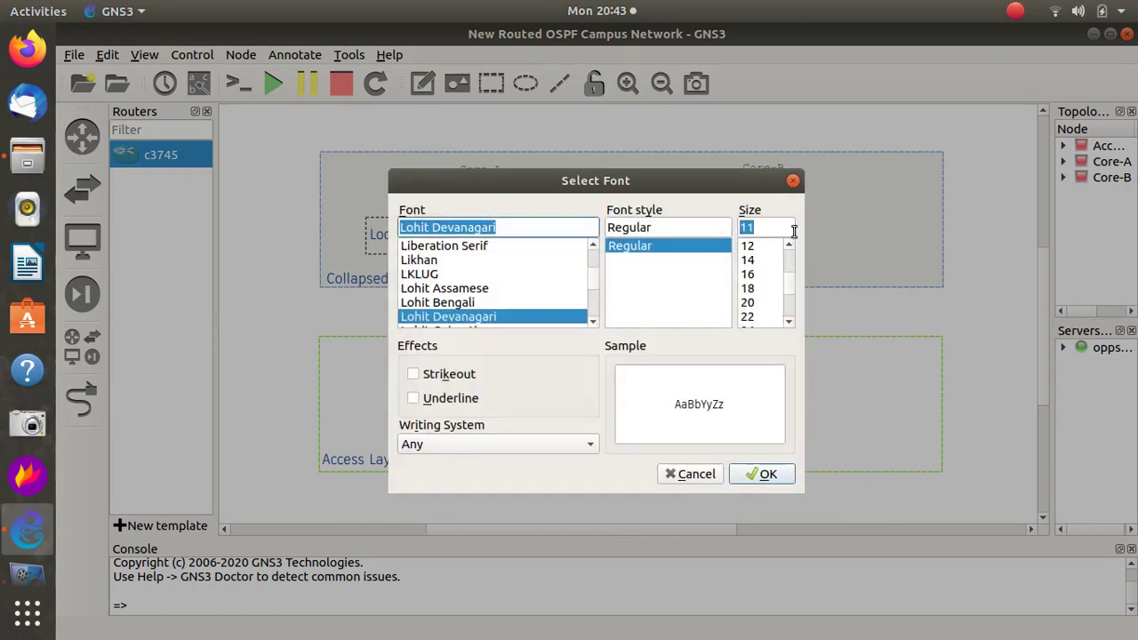
scroll(789, 302, "down", 2)
scroll(788, 267, "up", 4)
left_click(770, 246)
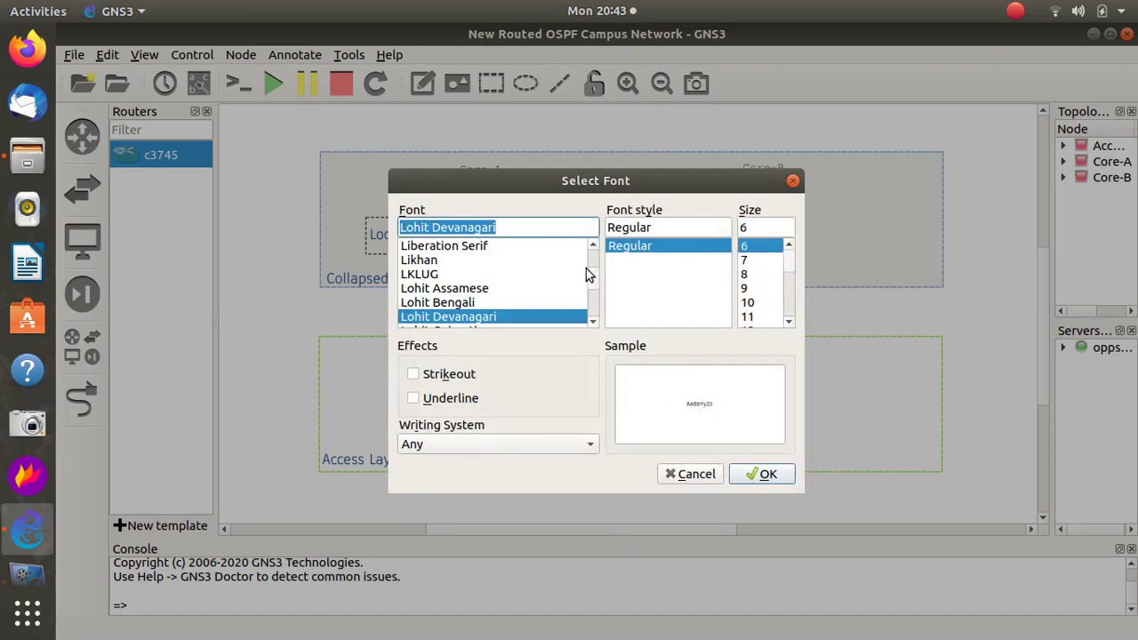
left_click_drag(592, 282, 592, 255)
scroll(597, 289, "down", 15)
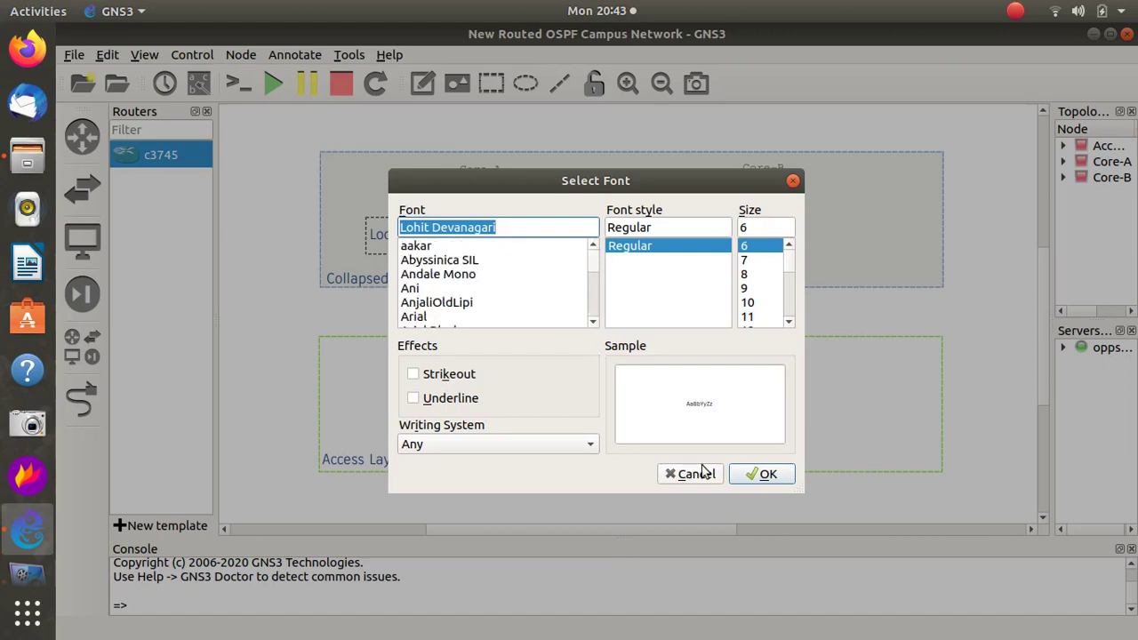
left_click(767, 475)
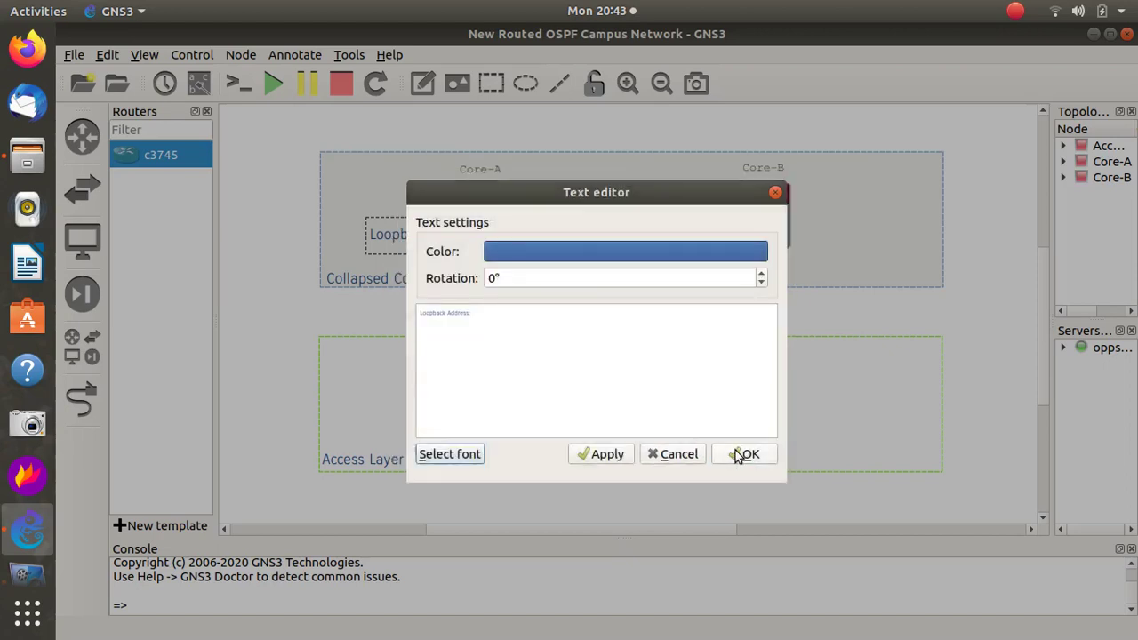
left_click(608, 454)
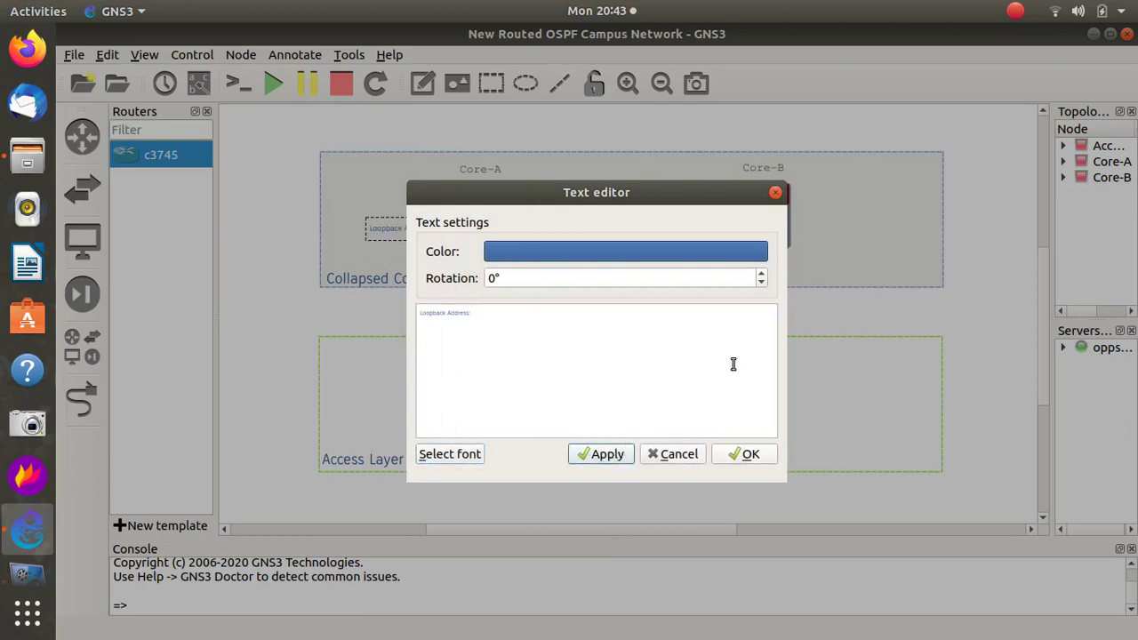
- Colour the "Loopback Address:" note red and move it farther left, near the Collapsed Core rectangle's left edge
left_click(680, 258)
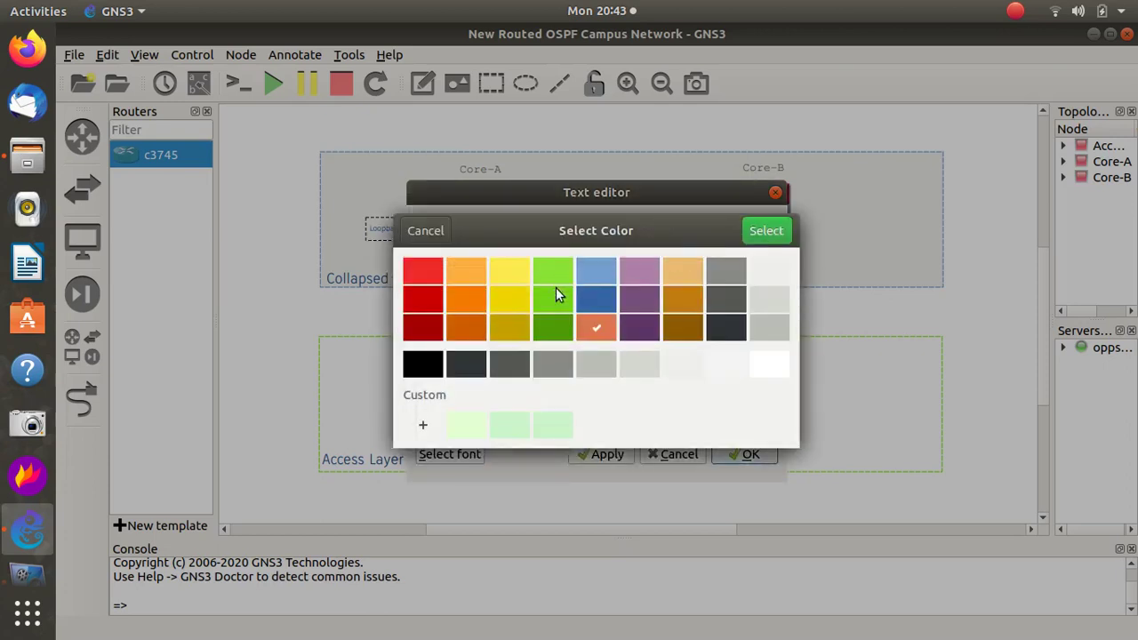
left_click(430, 304)
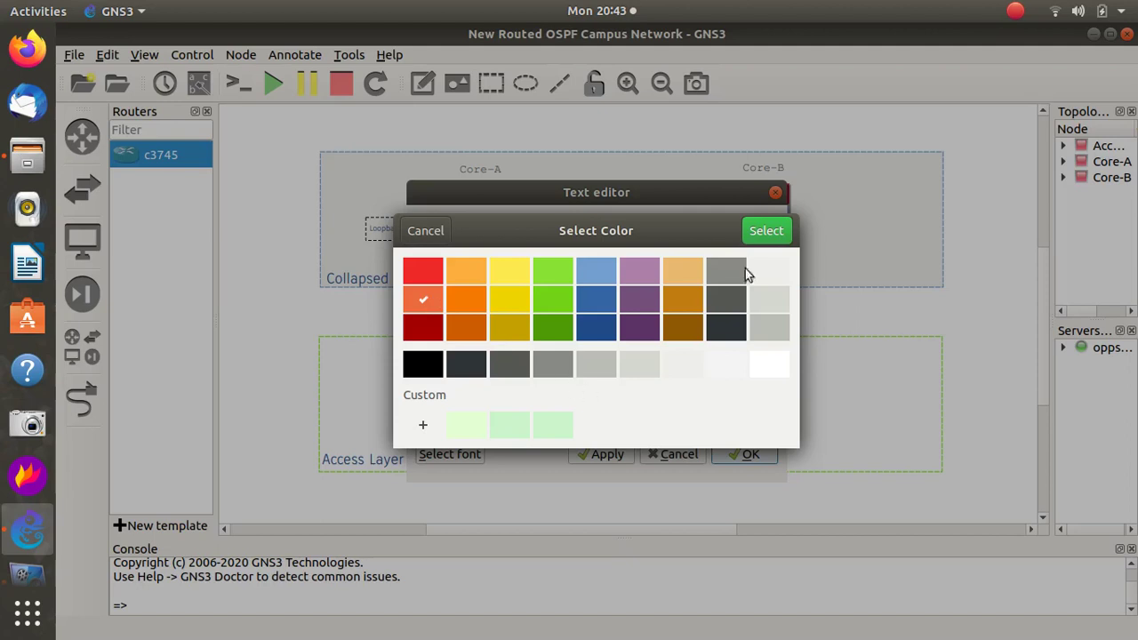
left_click(764, 230)
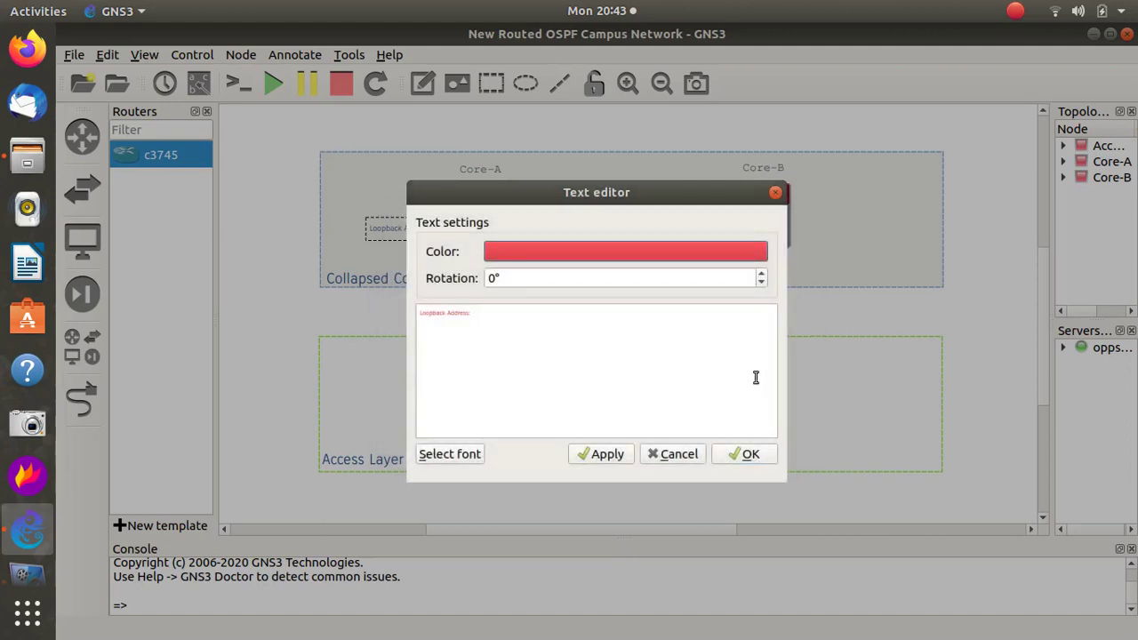
left_click(606, 454)
left_click(747, 453)
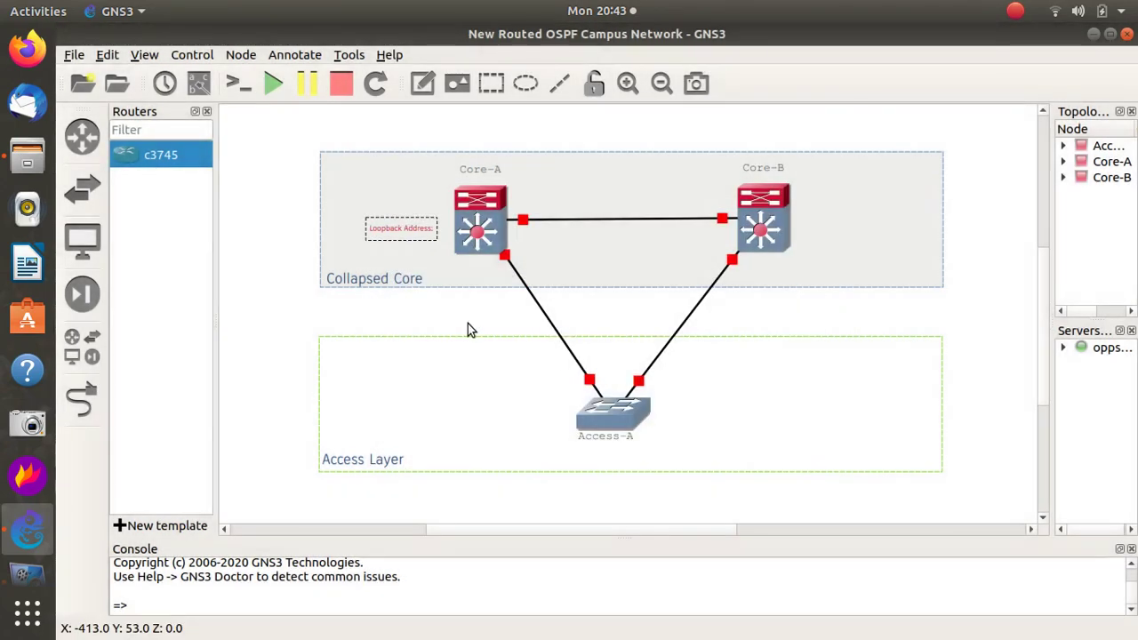
left_click(467, 324)
left_click_drag(405, 231, 366, 222)
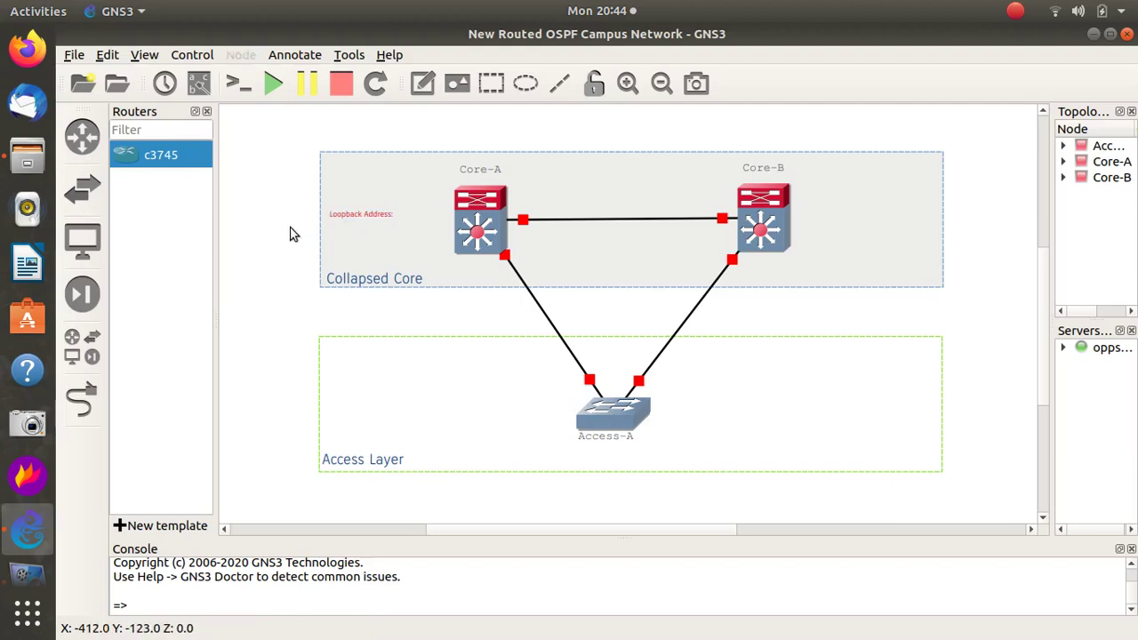
right_click(364, 216)
left_click(397, 238)
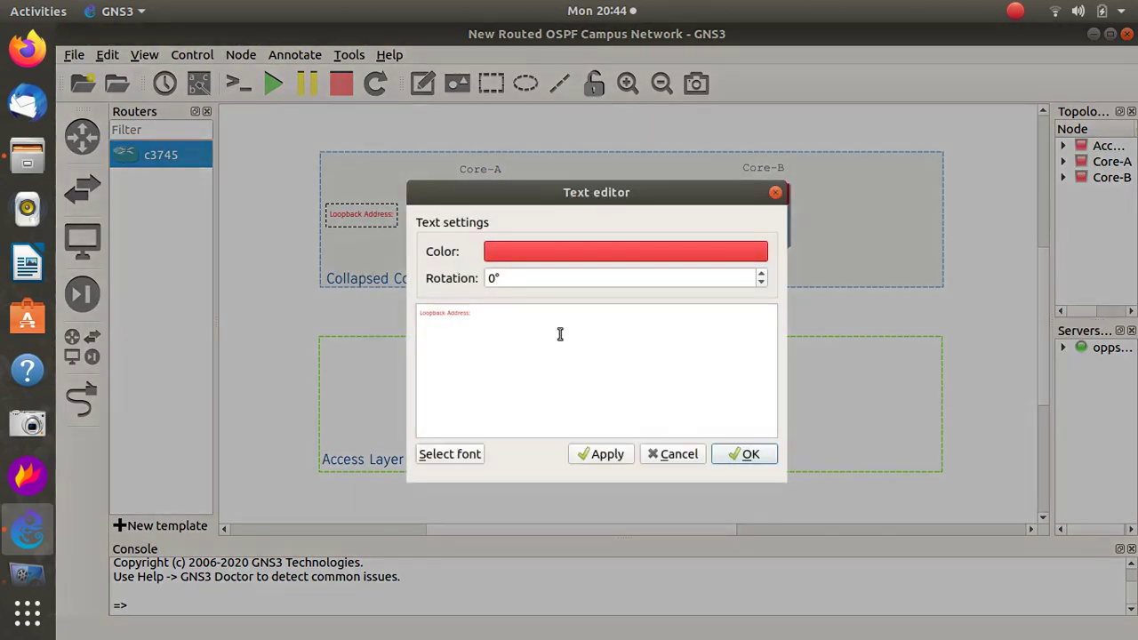
left_click(669, 454)
- Duplicate the red "Loopback Address:" note and place the copy to the right of Core-B, level with the original
right_click(367, 227)
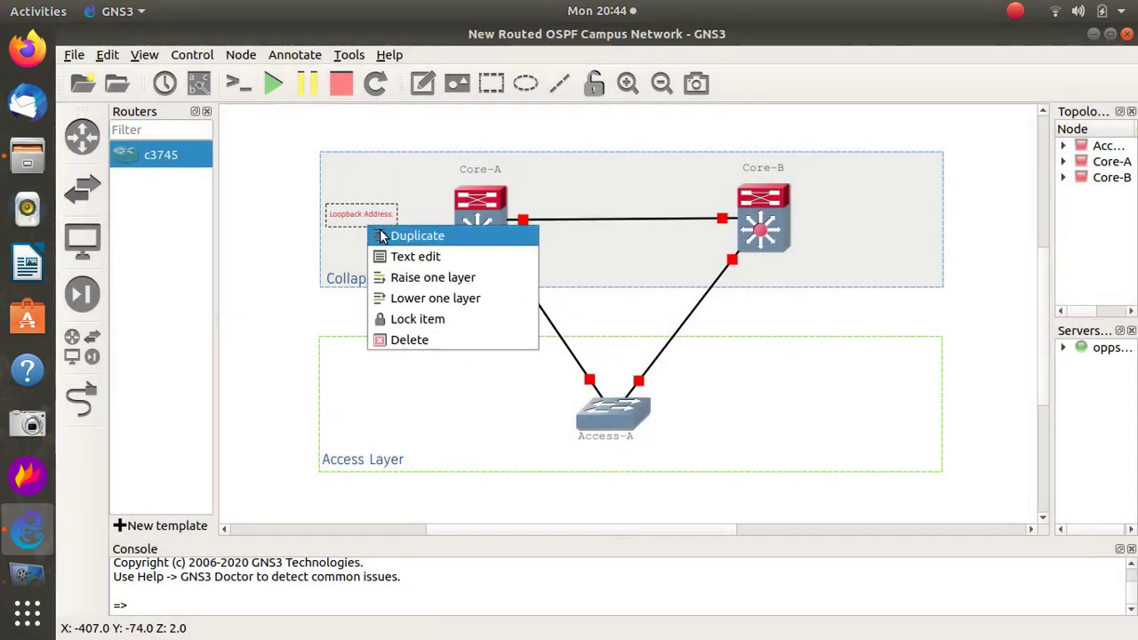
left_click(383, 235)
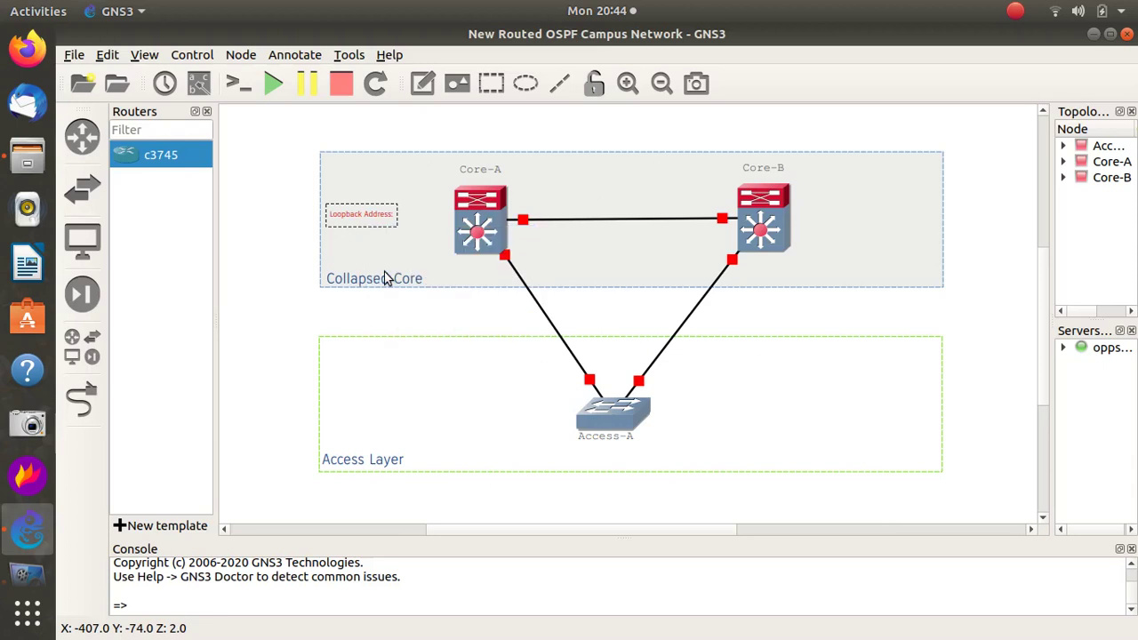
double_click(367, 222)
right_click(367, 222)
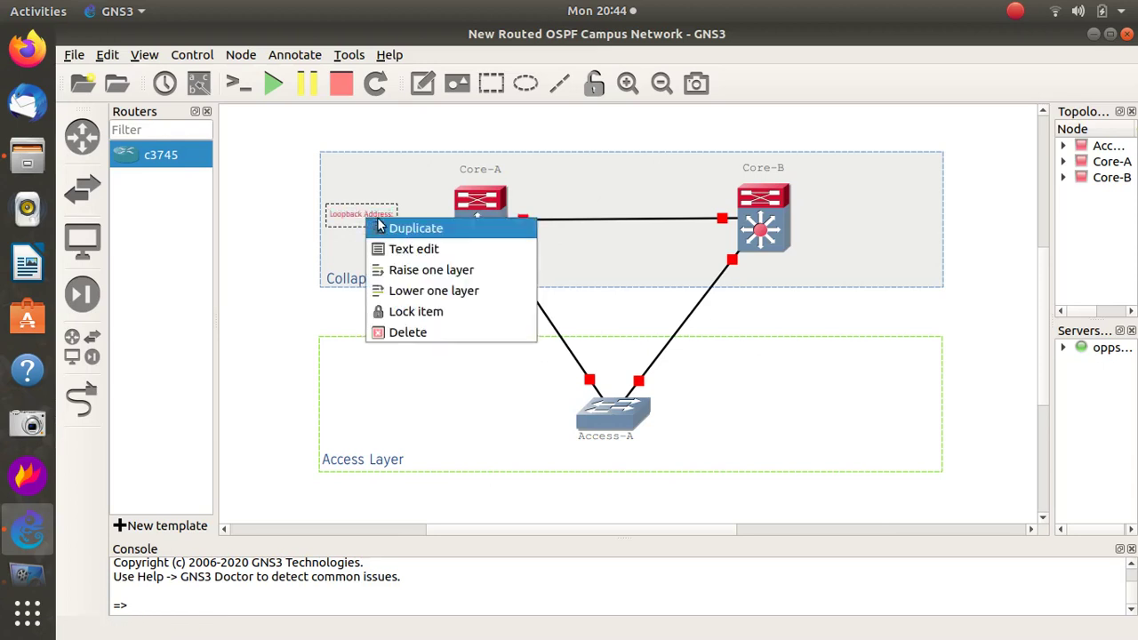
left_click(391, 227)
left_click_drag(398, 235, 852, 213)
left_click(795, 337)
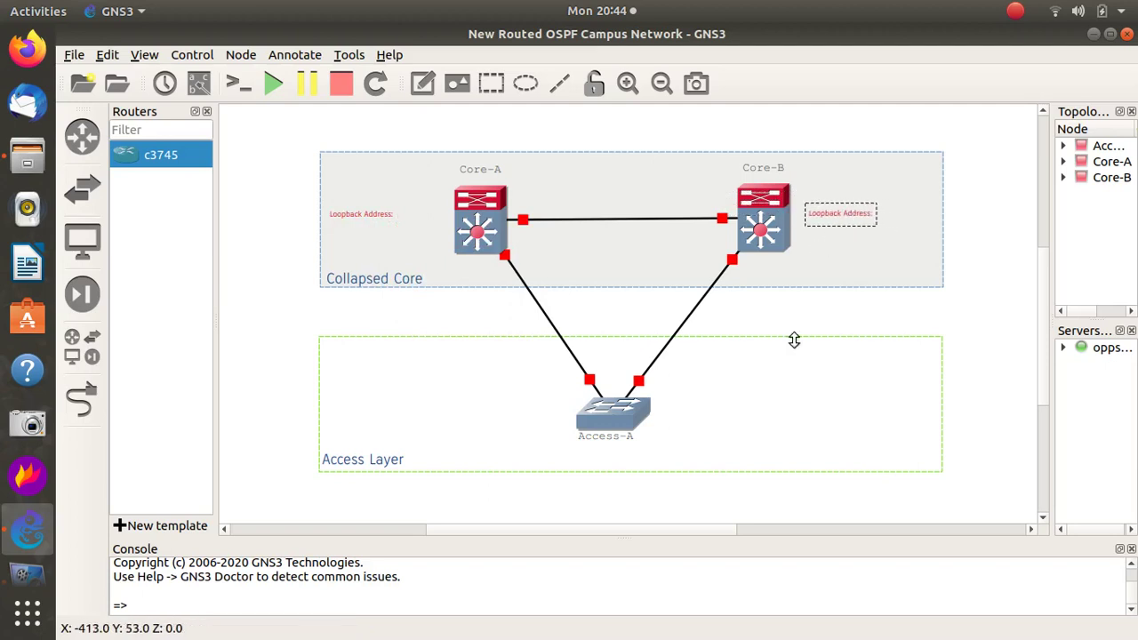
left_click(848, 215)
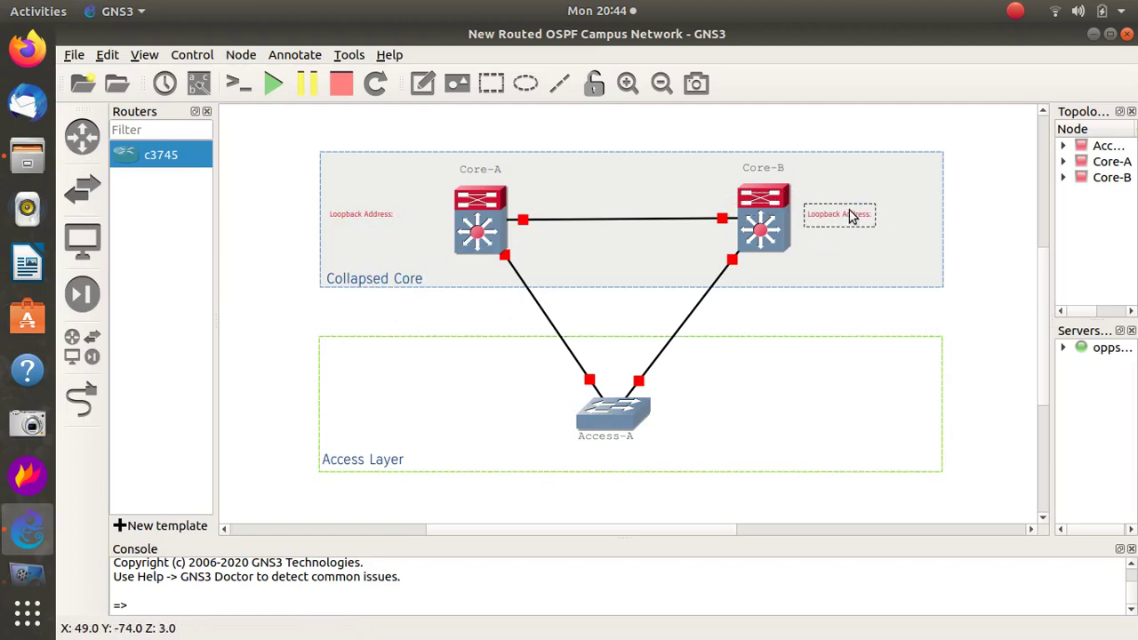
- Duplicate the "Loopback Address:" note beside Core-B and place the copy just to the right of Access-A
right_click(850, 216)
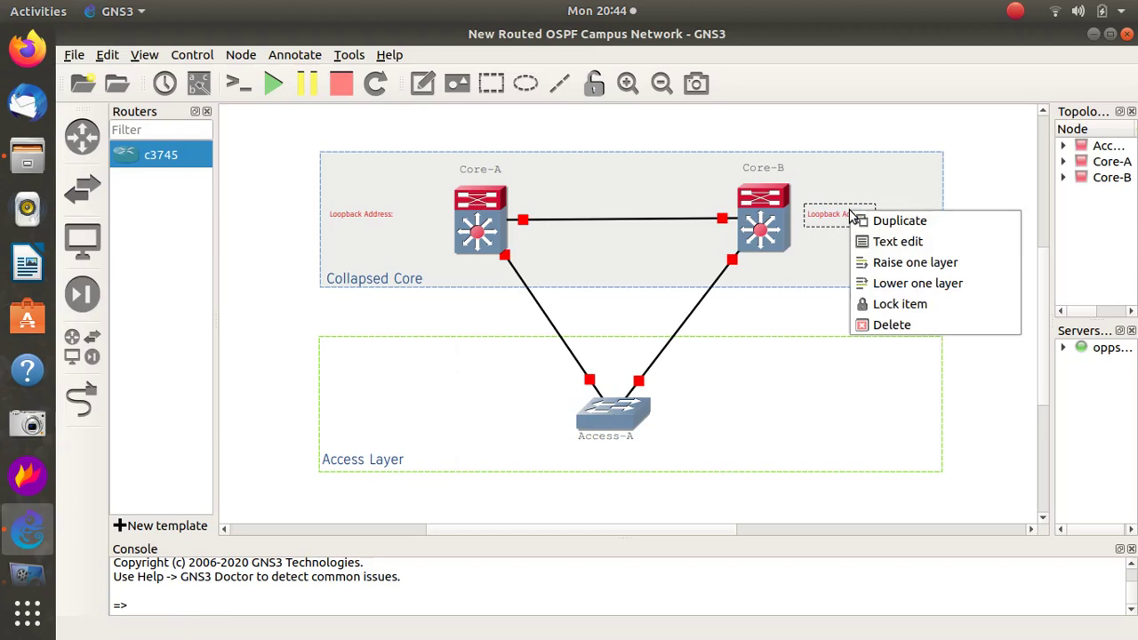
left_click(880, 221)
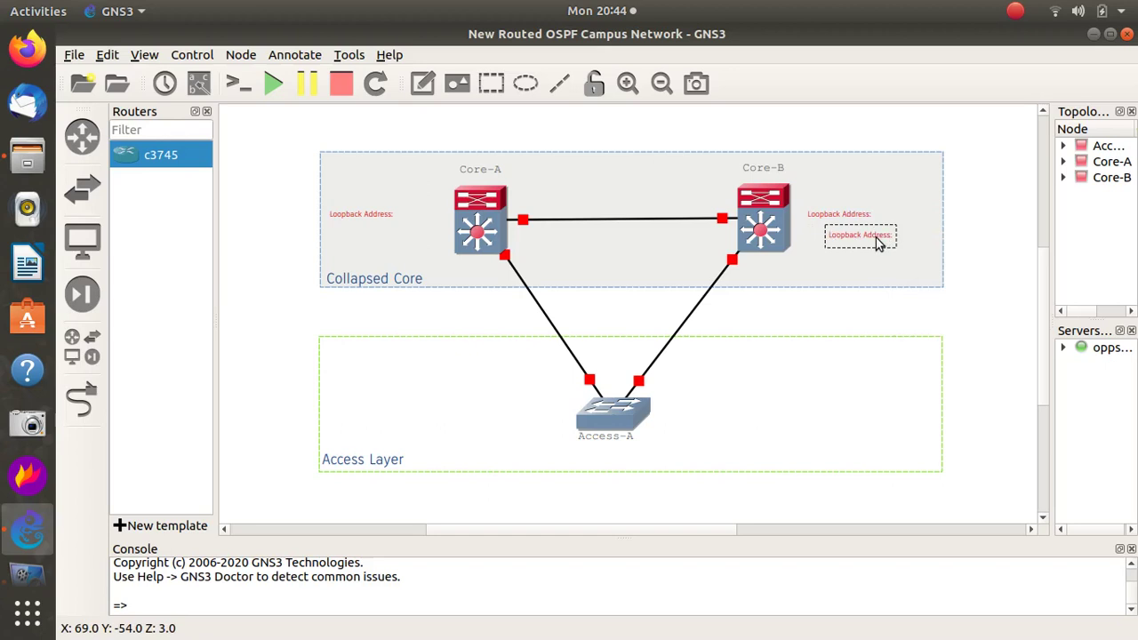
left_click_drag(877, 243, 713, 427)
left_click(983, 365)
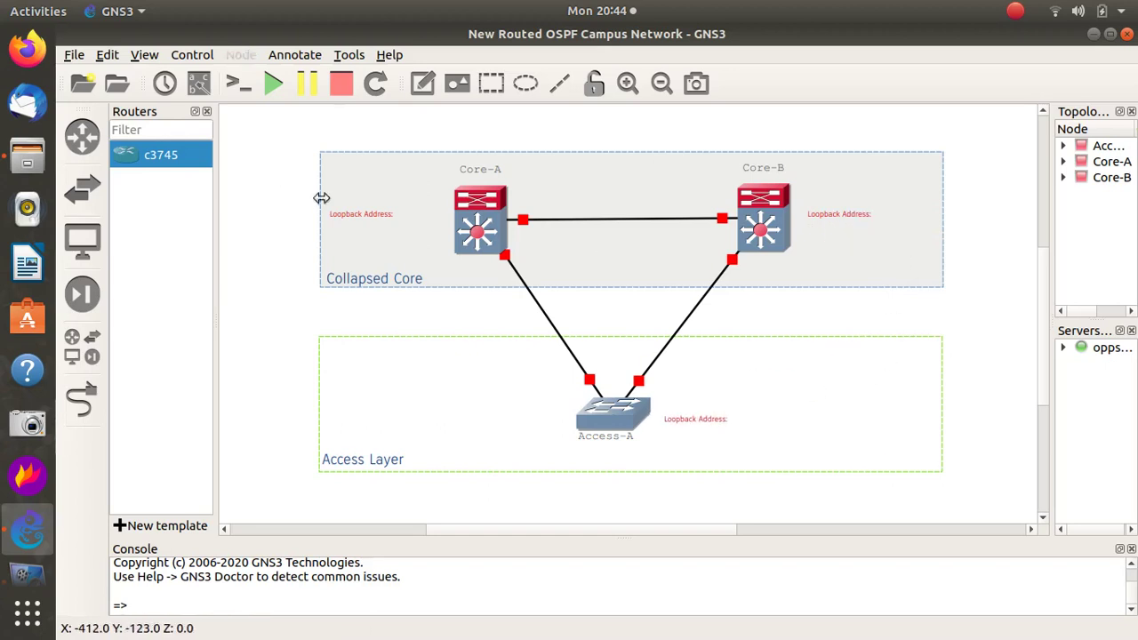
- Replace the text of the "Loopback Address:" note beside Core-A with 10.10.10.100
double_click(354, 217)
left_click(351, 218)
key("ctrl+a")
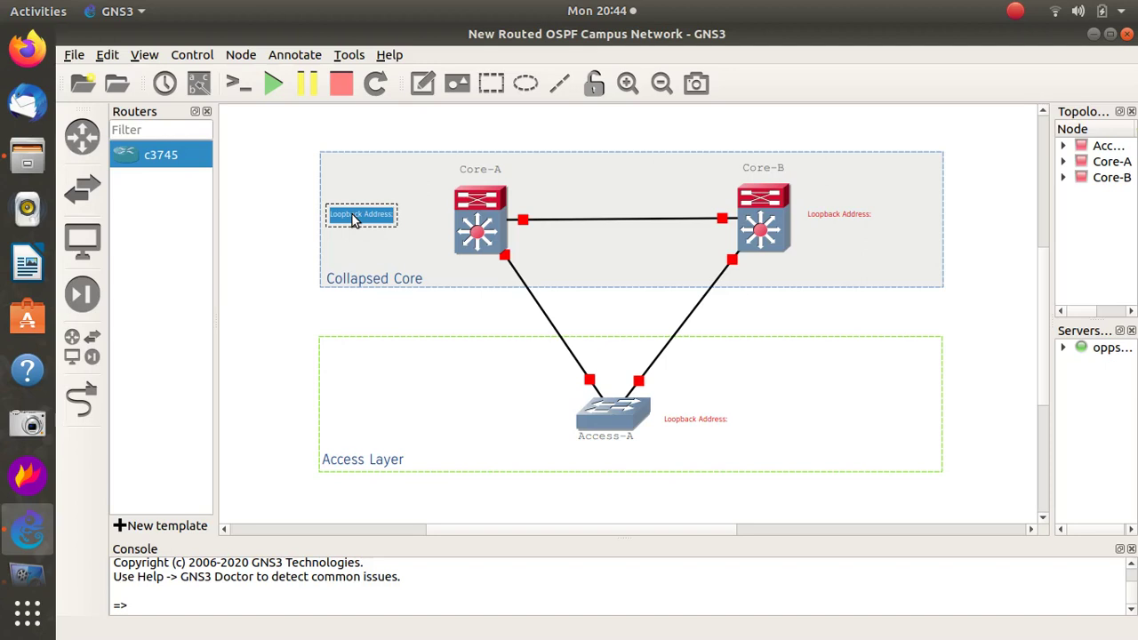
key("BackSpace")
type("10.10.10.")
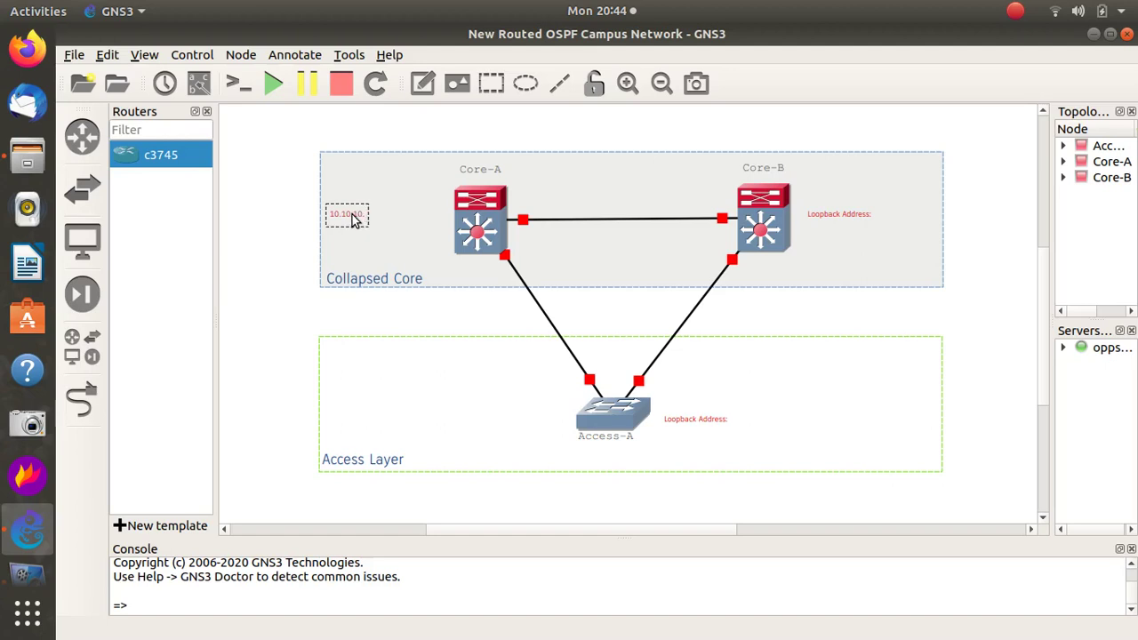
type("100")
left_click(351, 227)
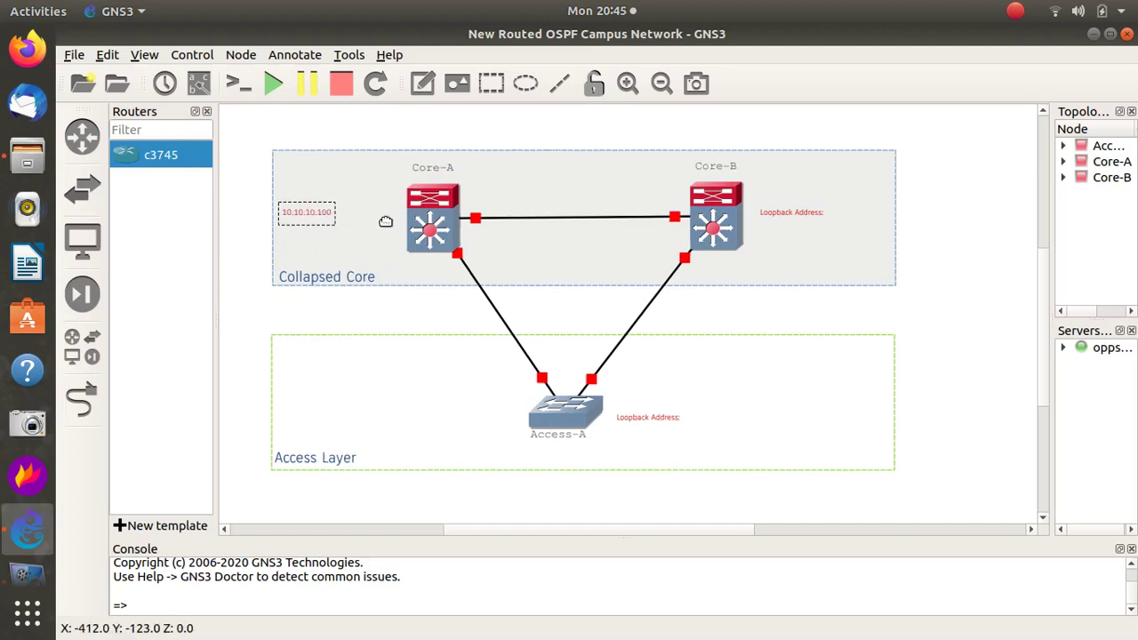
left_click(326, 297)
- Replace the text of the "Loopback Address:" note beside Core-B with 10.10.10.99
double_click(757, 216)
key("ctrl+a")
key("Delete")
type("10.10.10")
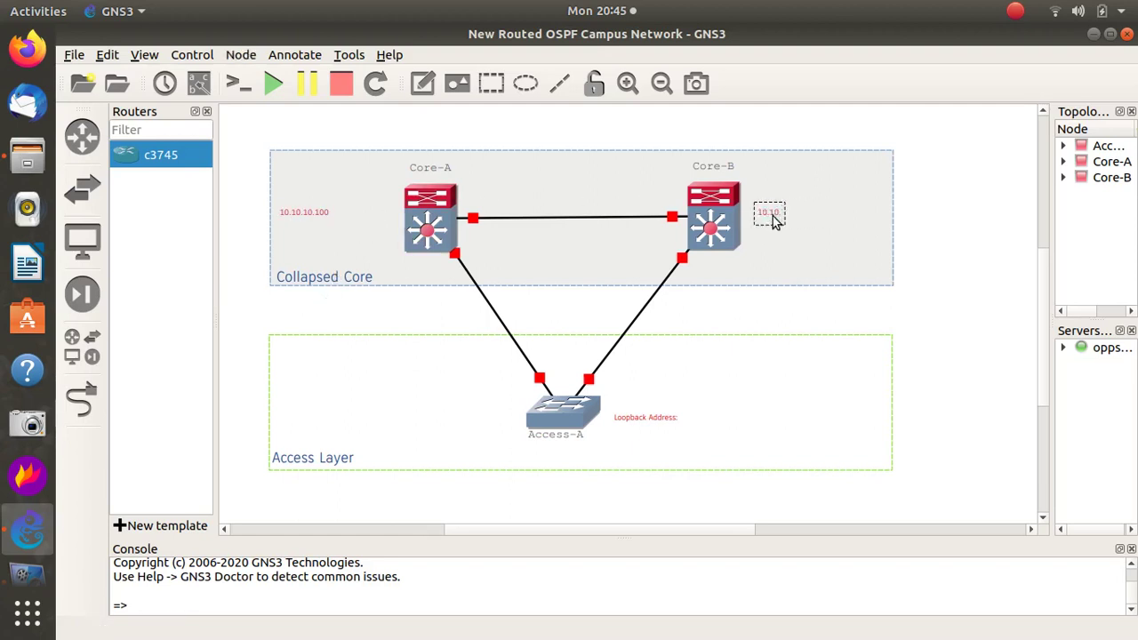
type(".99")
left_click(771, 304)
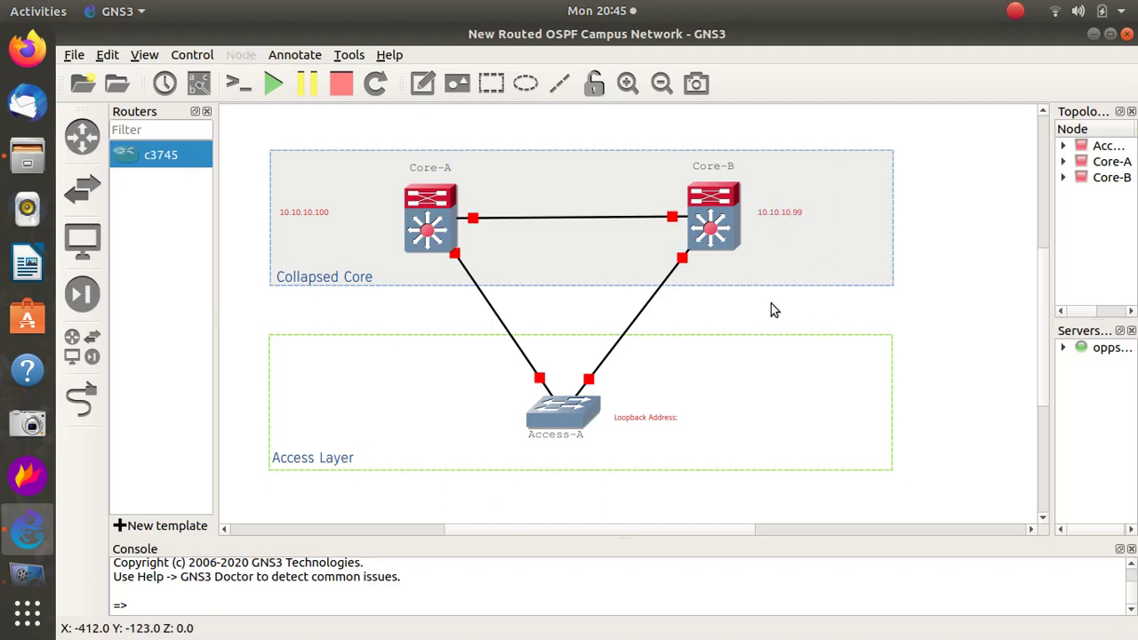
- Change the Access-A loopback note to 10.10.10.10 and move it to the left side of the switch
double_click(649, 423)
type("10.10.10")
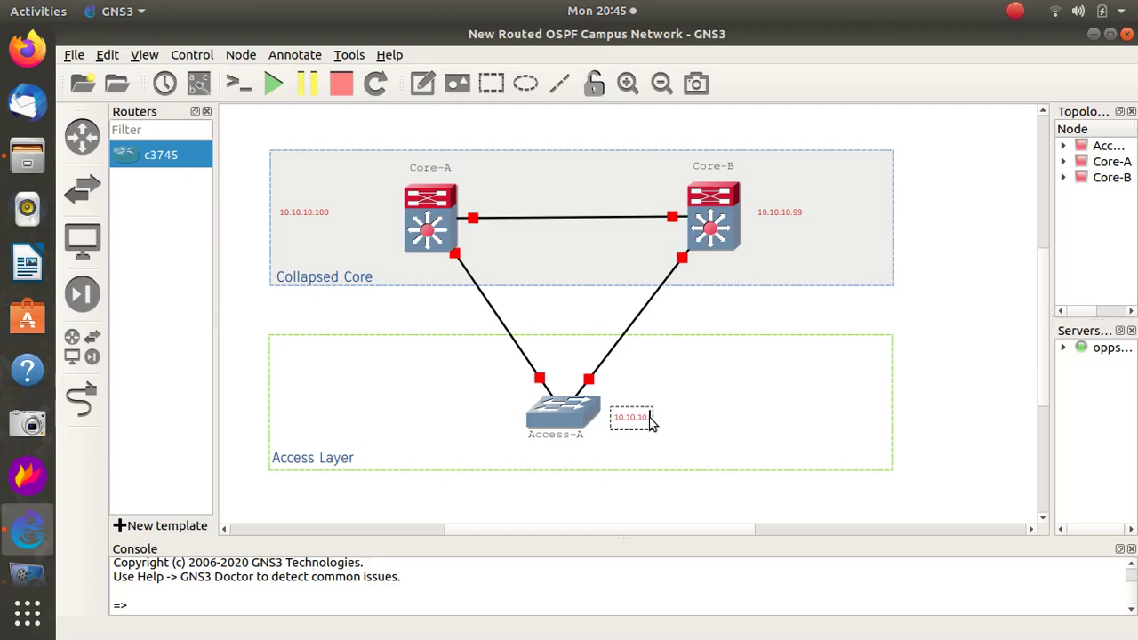
type(".98")
left_click(930, 392)
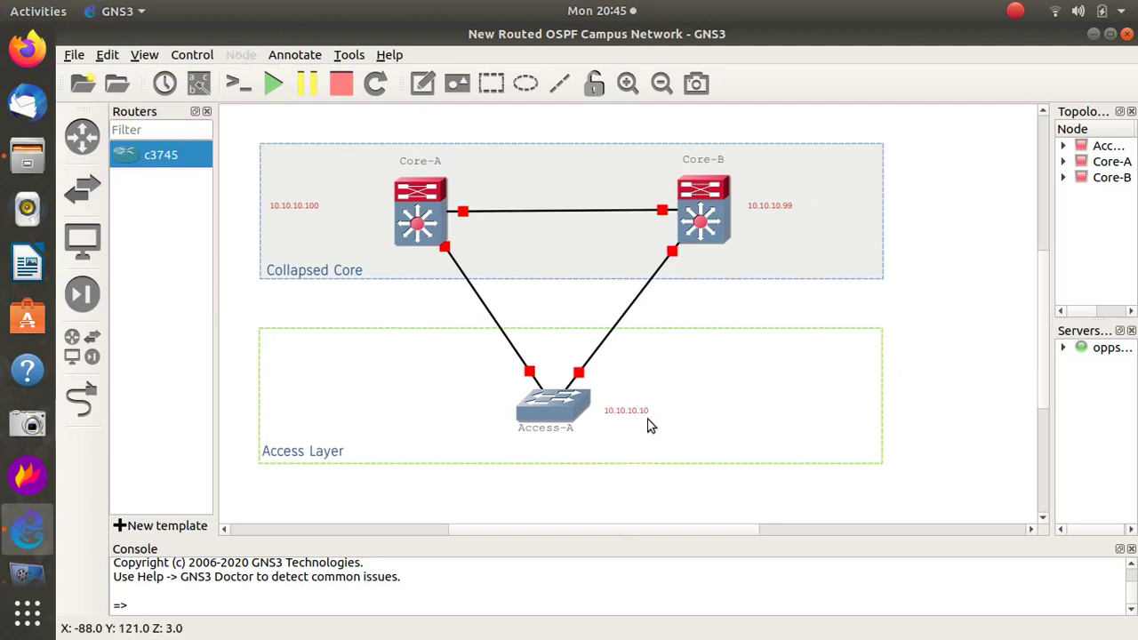
left_click_drag(645, 421, 486, 418)
left_click(975, 320)
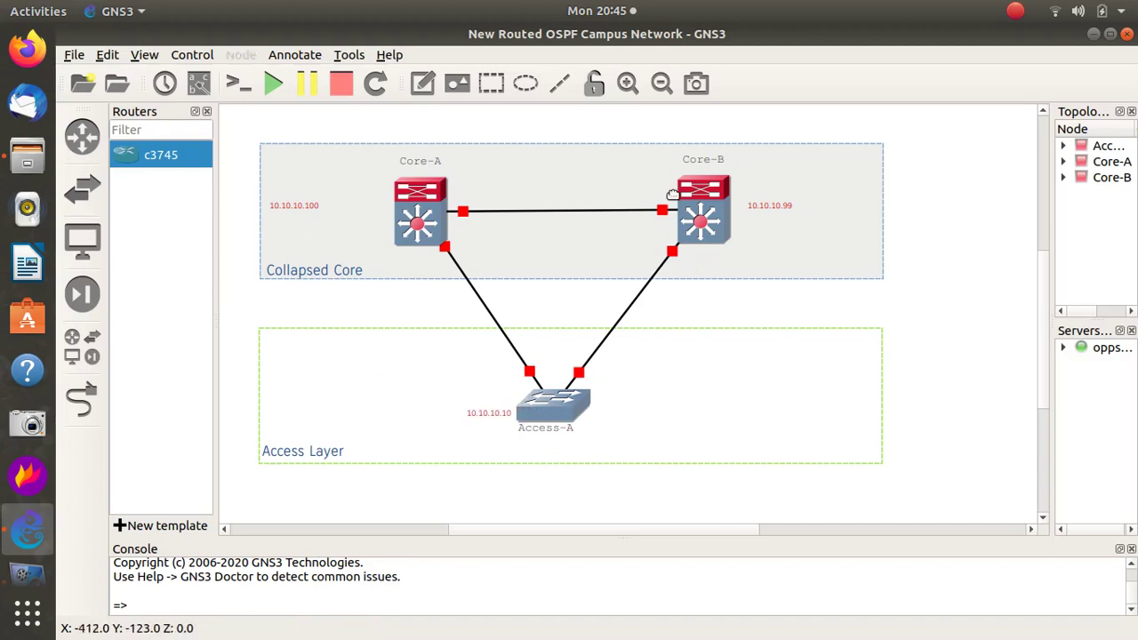
- Move the Core-A and Core-B address notes closer to their devices and shift the Access-A note slightly farther left of its switch
left_click(628, 82)
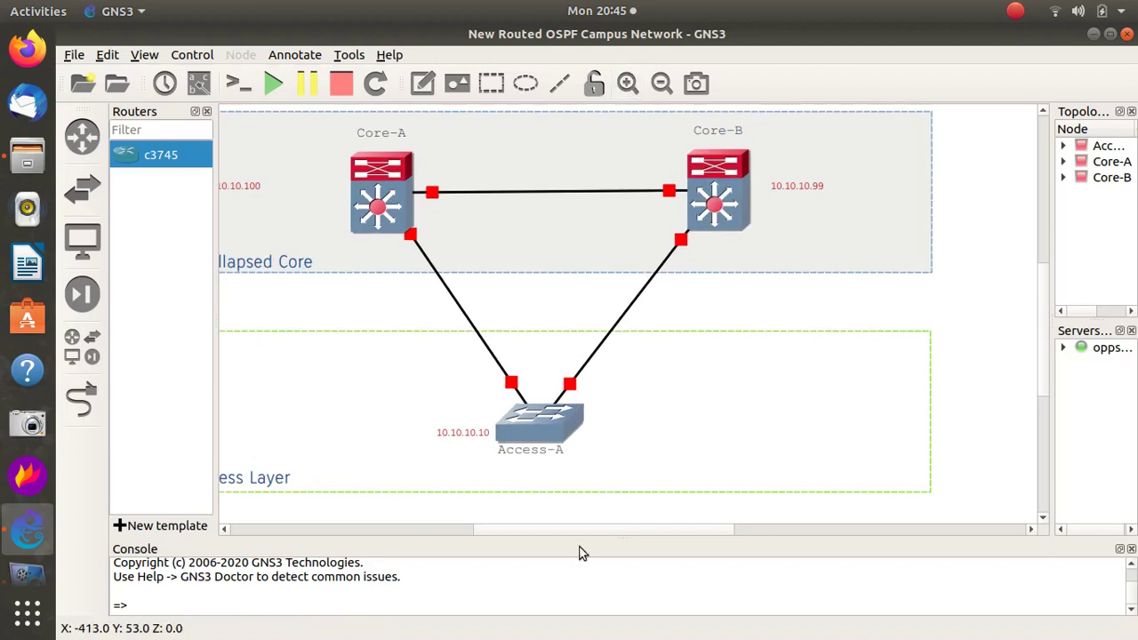
left_click_drag(564, 528, 529, 538)
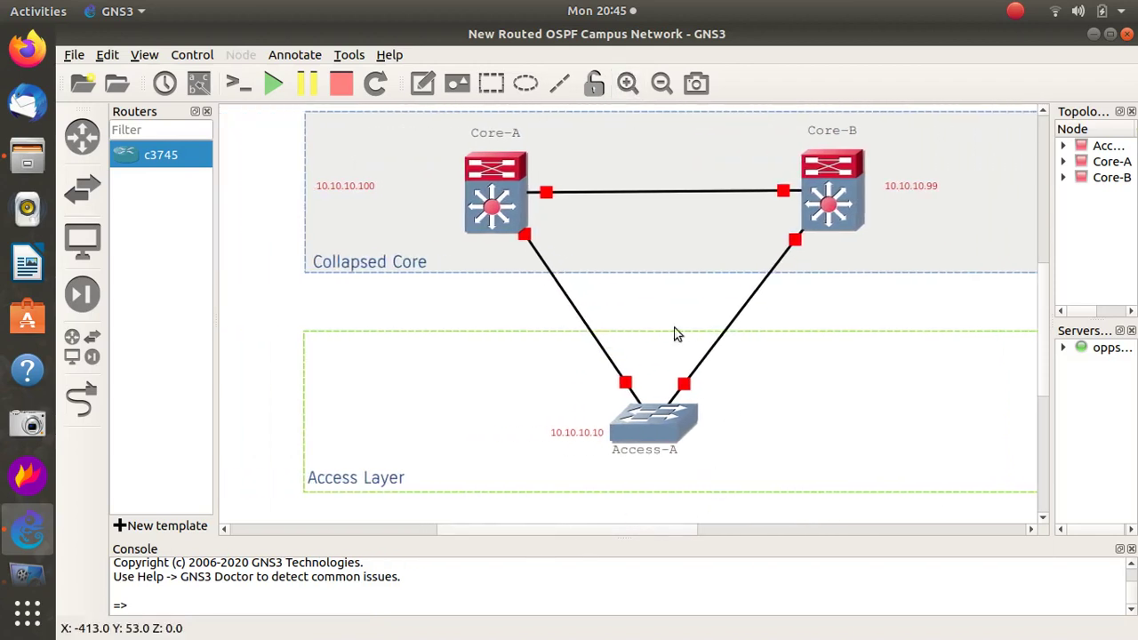
left_click(362, 194)
left_click_drag(362, 195, 444, 200)
left_click_drag(912, 194, 903, 192)
left_click(855, 297)
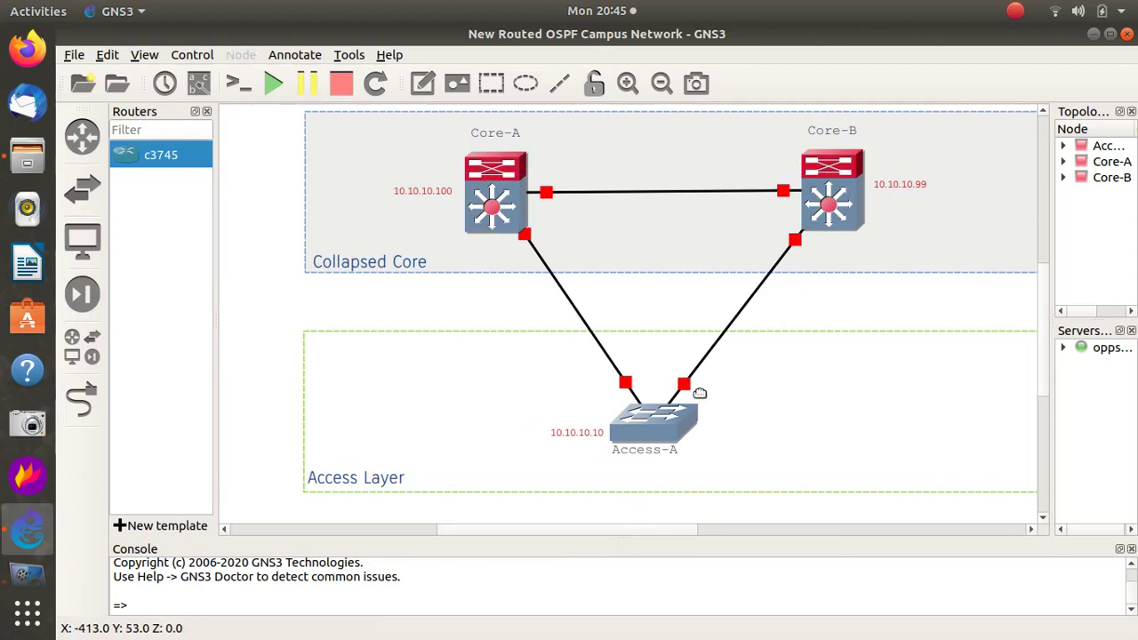
left_click_drag(593, 433, 580, 428)
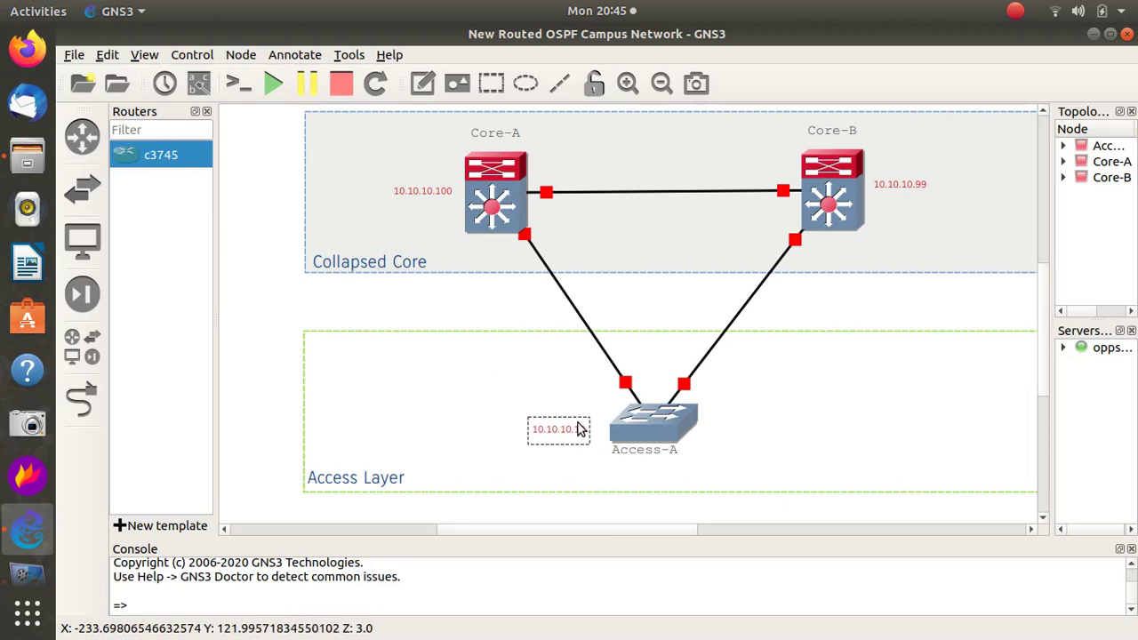
left_click(807, 308)
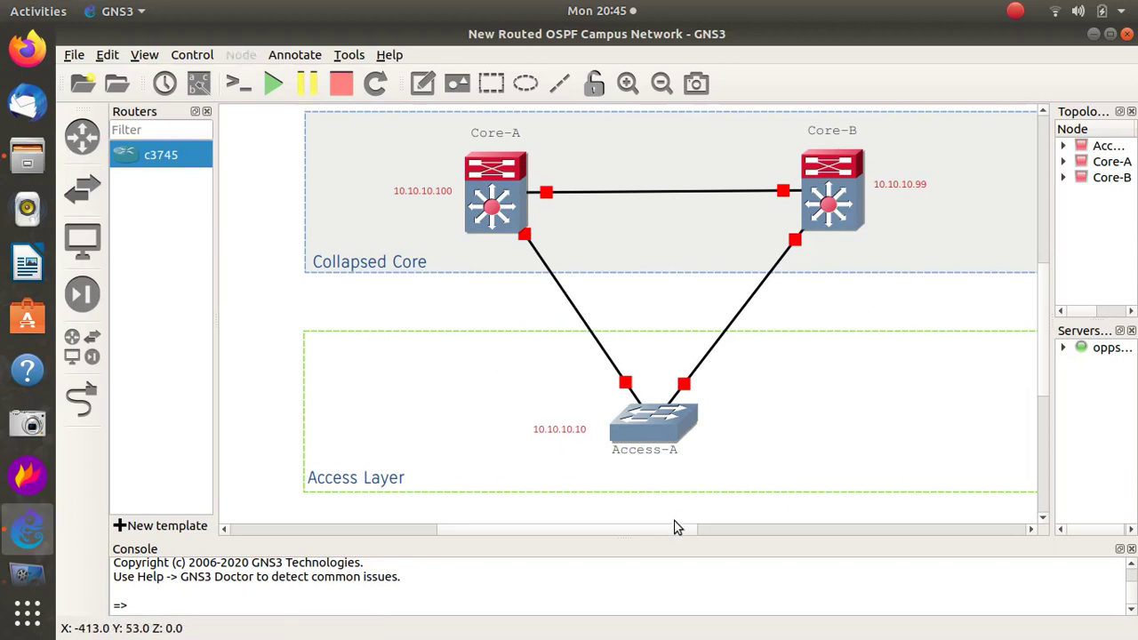
- Save a PNG screenshot of the whole topology in the Pictures folder, named "Routed Enterprise Network"
left_click_drag(669, 530, 685, 536)
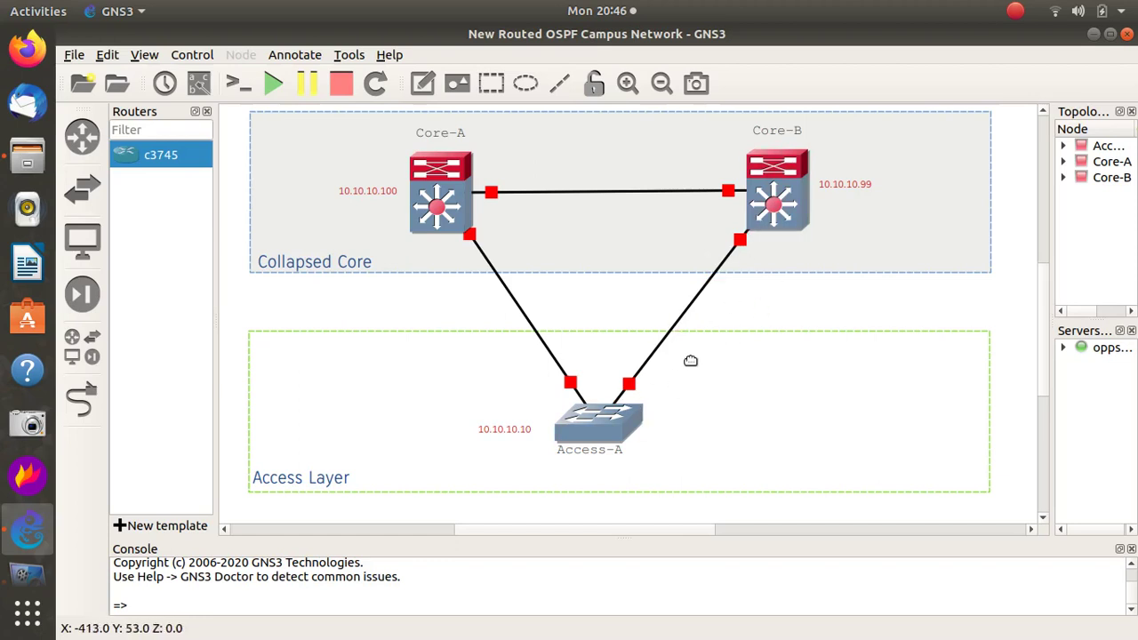
left_click(696, 84)
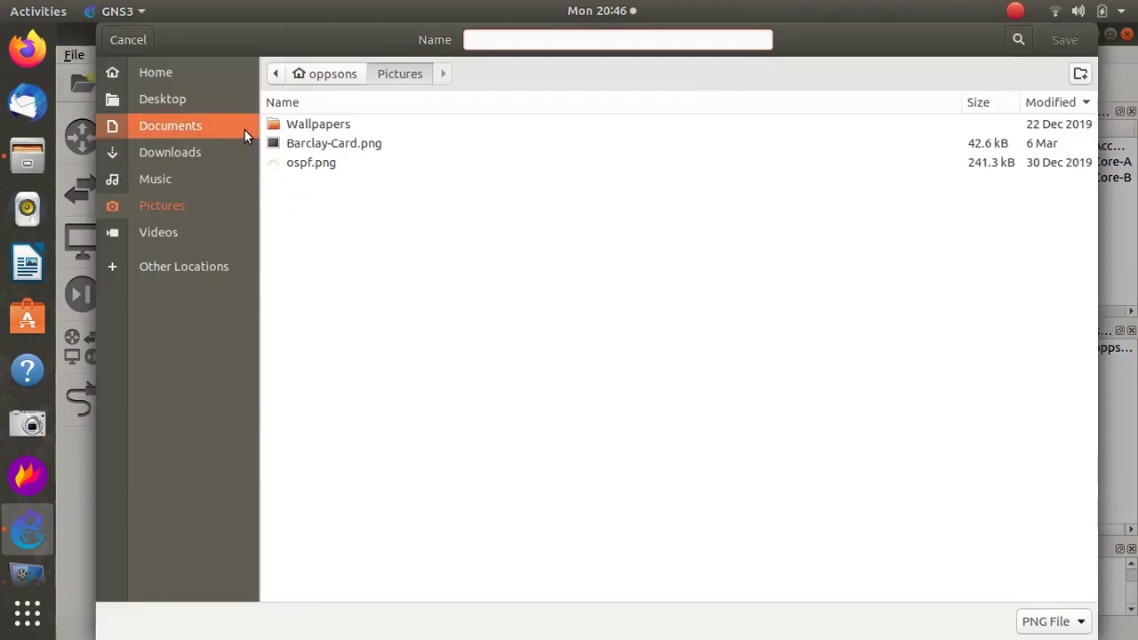
left_click(199, 129)
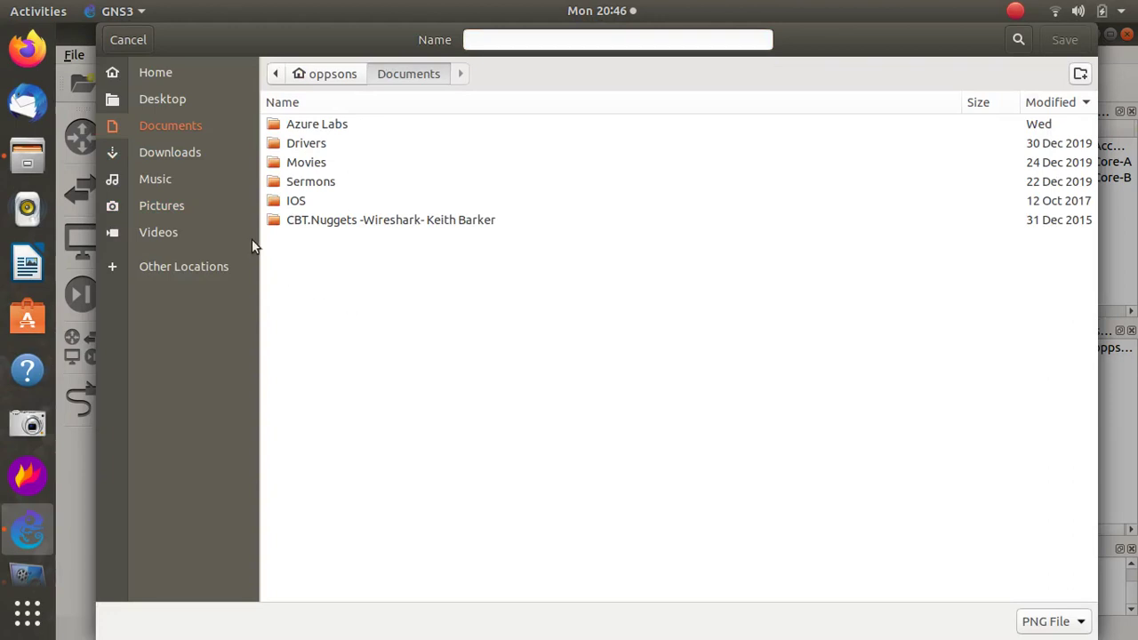
left_click(198, 214)
left_click(416, 124)
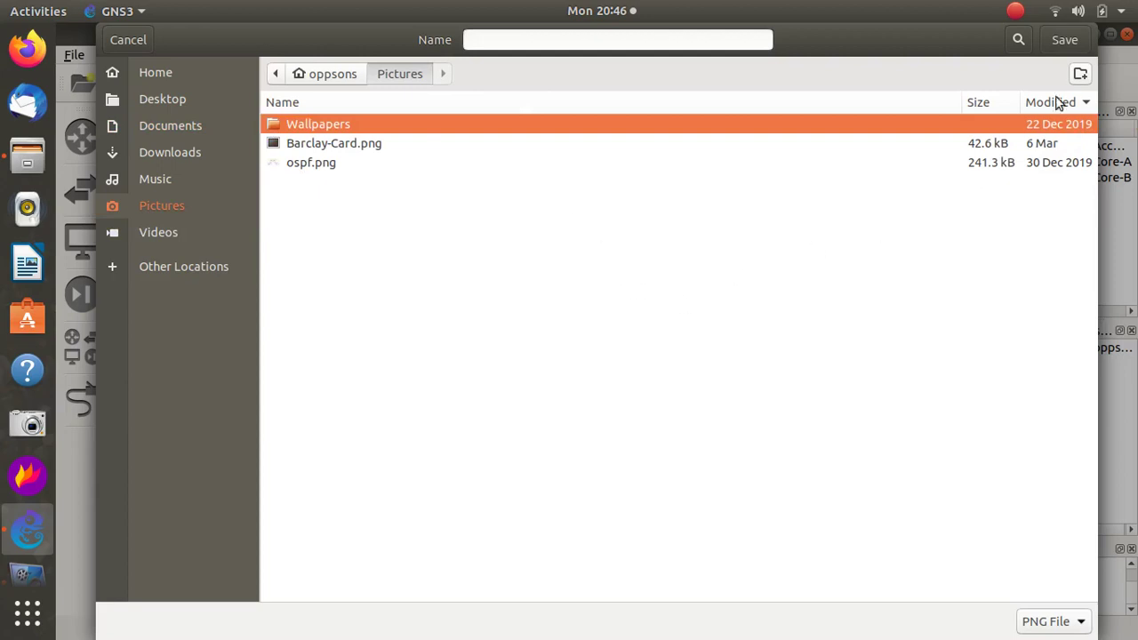
left_click(700, 43)
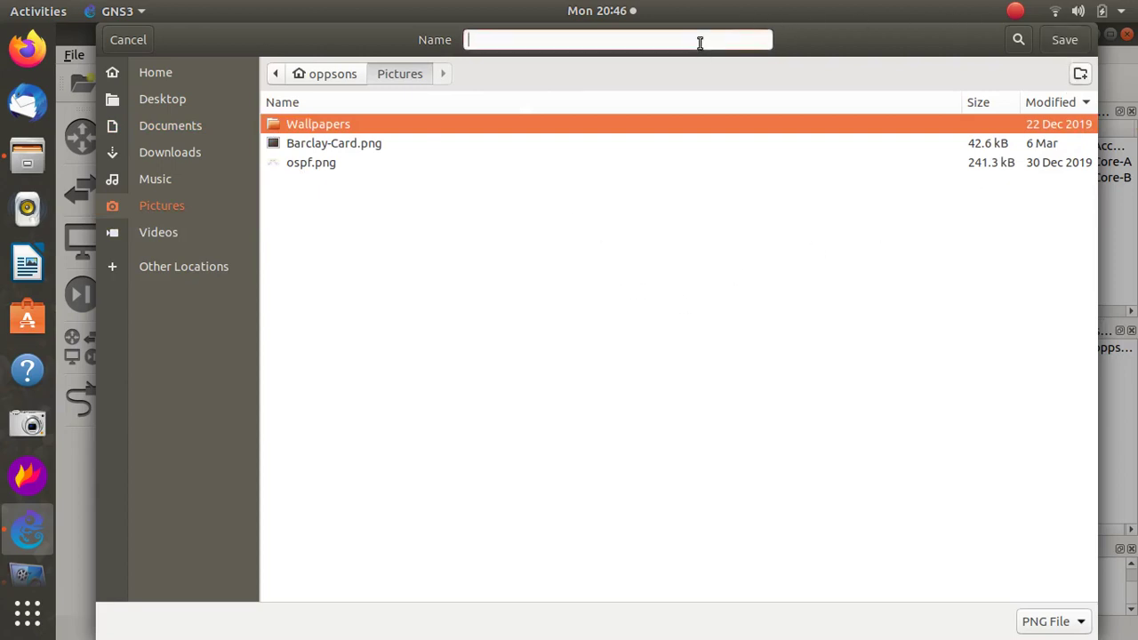
type("Route")
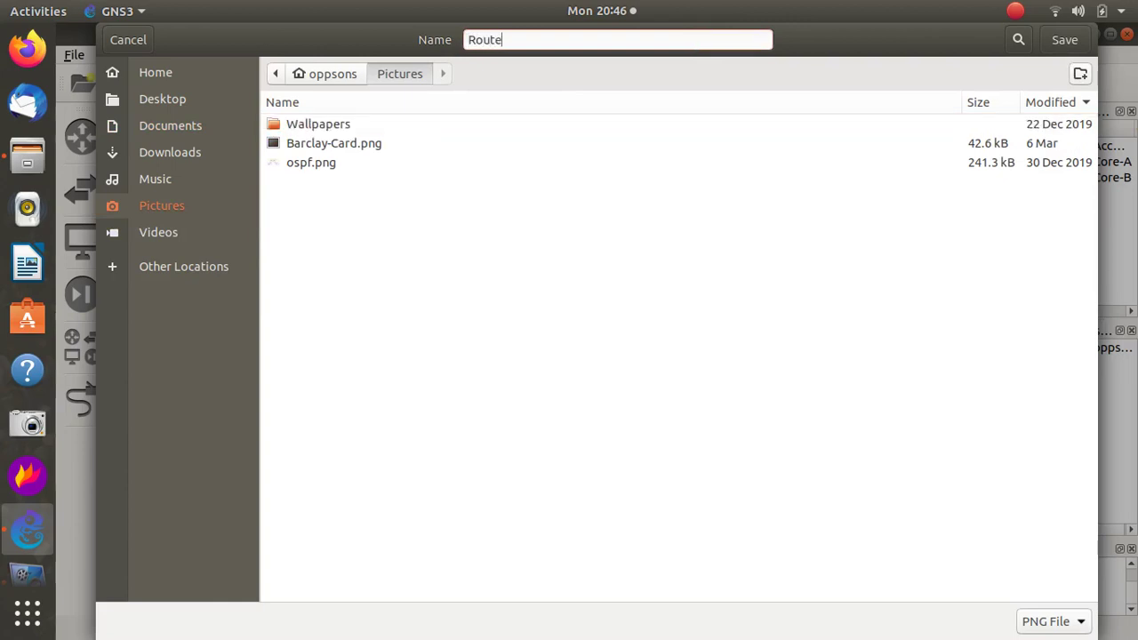
type("d Enterprise Network")
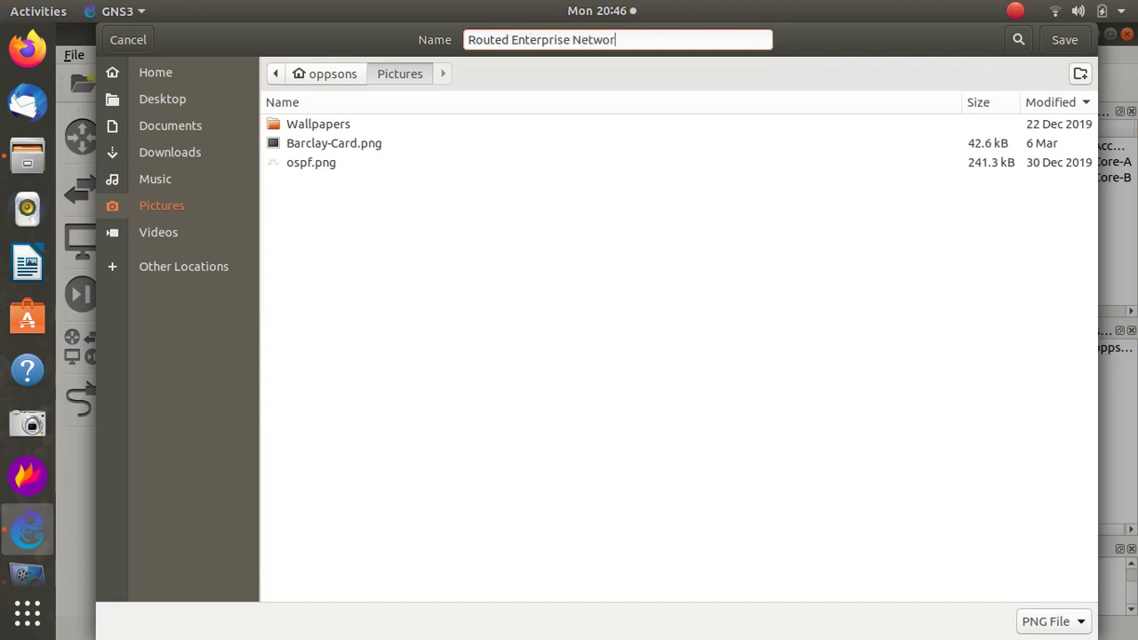
left_click(1057, 41)
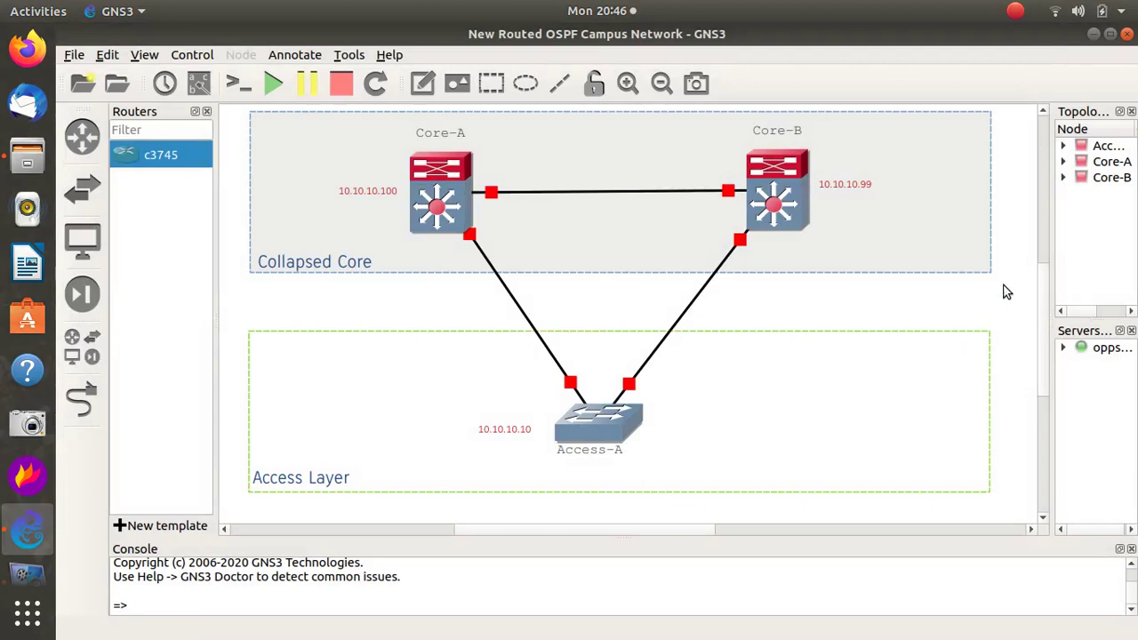
- Show the interface labels on the links and move Access-A's f0/0 label to the left of its link end
left_click(871, 264)
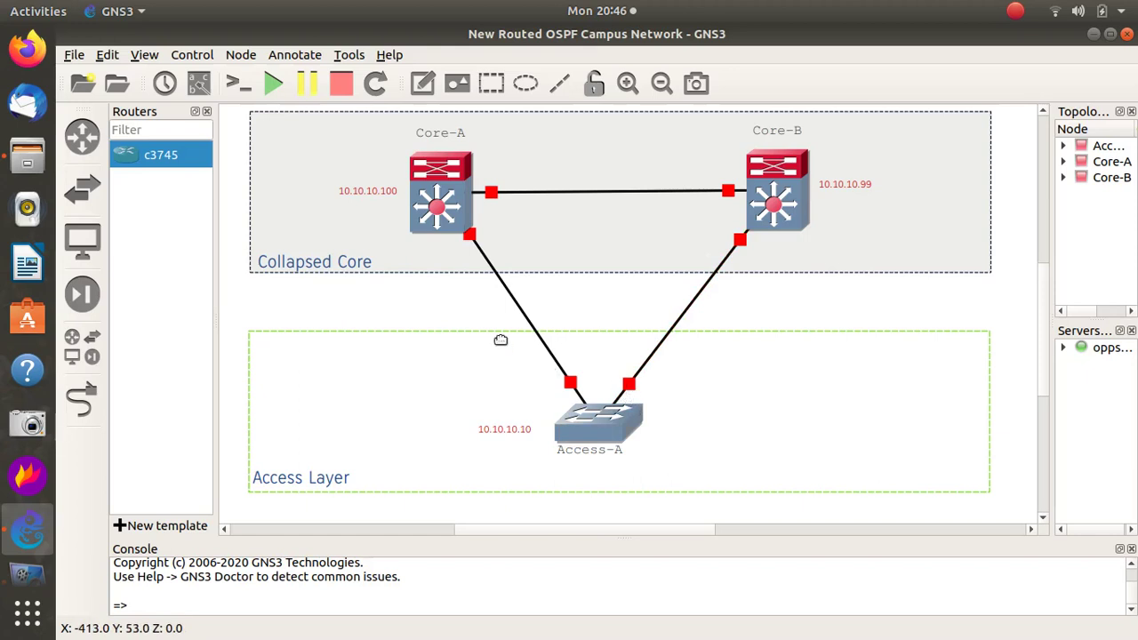
left_click(197, 85)
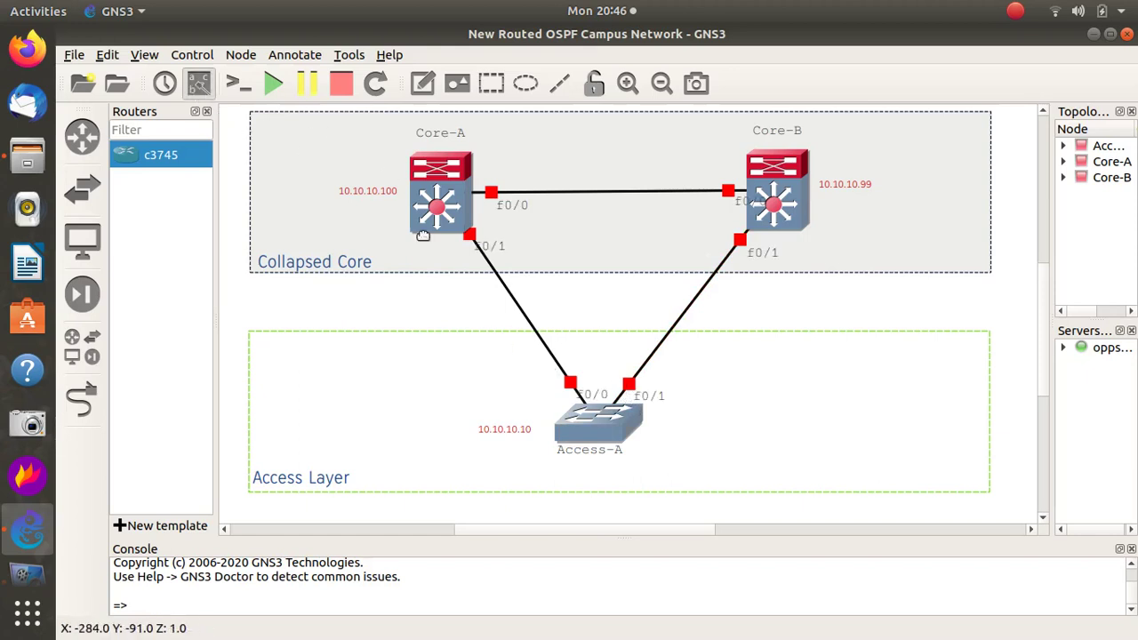
left_click(601, 401)
left_click_drag(601, 402, 563, 401)
left_click(641, 396)
left_click(673, 387)
left_click(723, 322)
- Move the f0/1 labels of Core-A and Core-B slightly up so each sits right beside its own link end
left_click(536, 262)
left_click(485, 244)
left_click(479, 241)
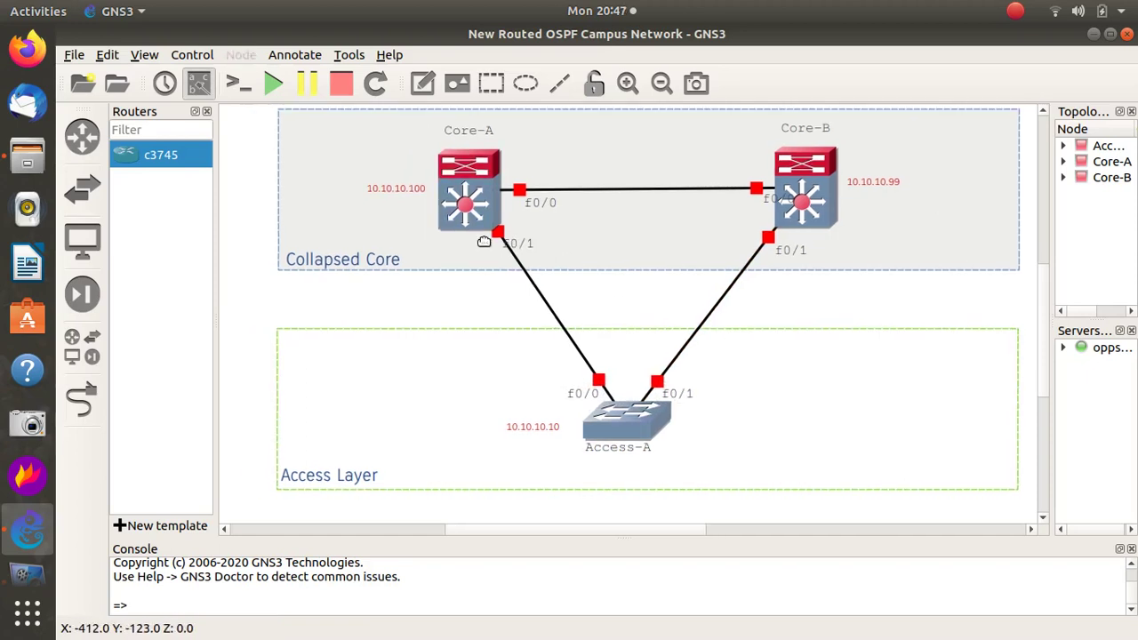
left_click_drag(520, 244, 531, 236)
left_click(556, 289)
left_click(791, 250)
left_click_drag(791, 247, 795, 247)
left_click(775, 260)
left_click(731, 355)
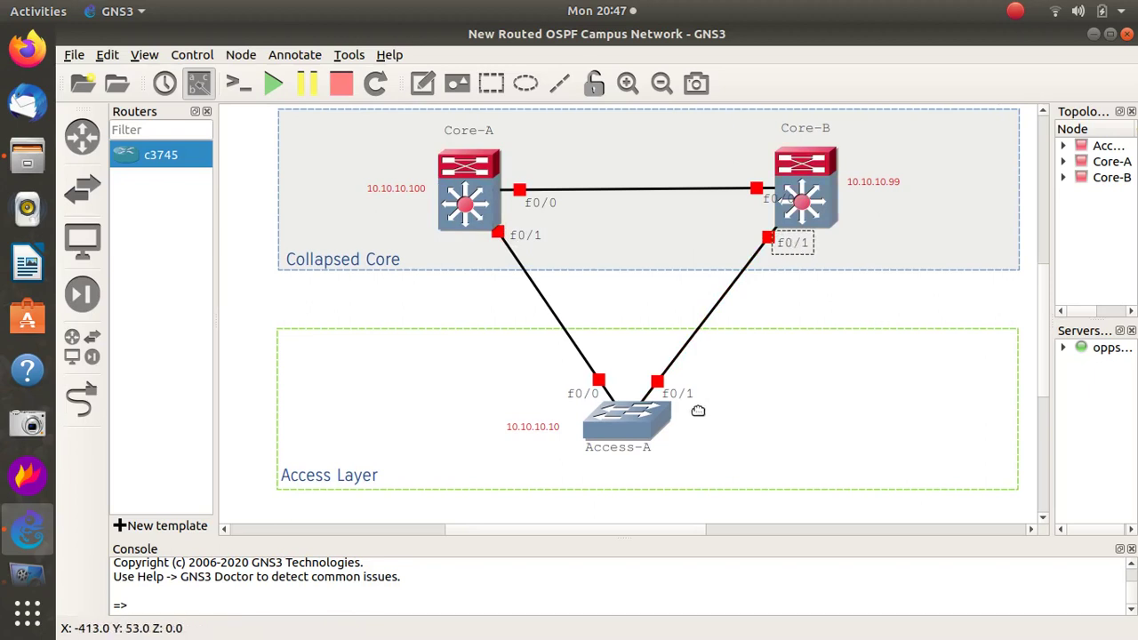
left_click(770, 301)
- Move the f0/0 labels of Core-B and Core-A above the link connecting the two core devices
left_click(779, 199)
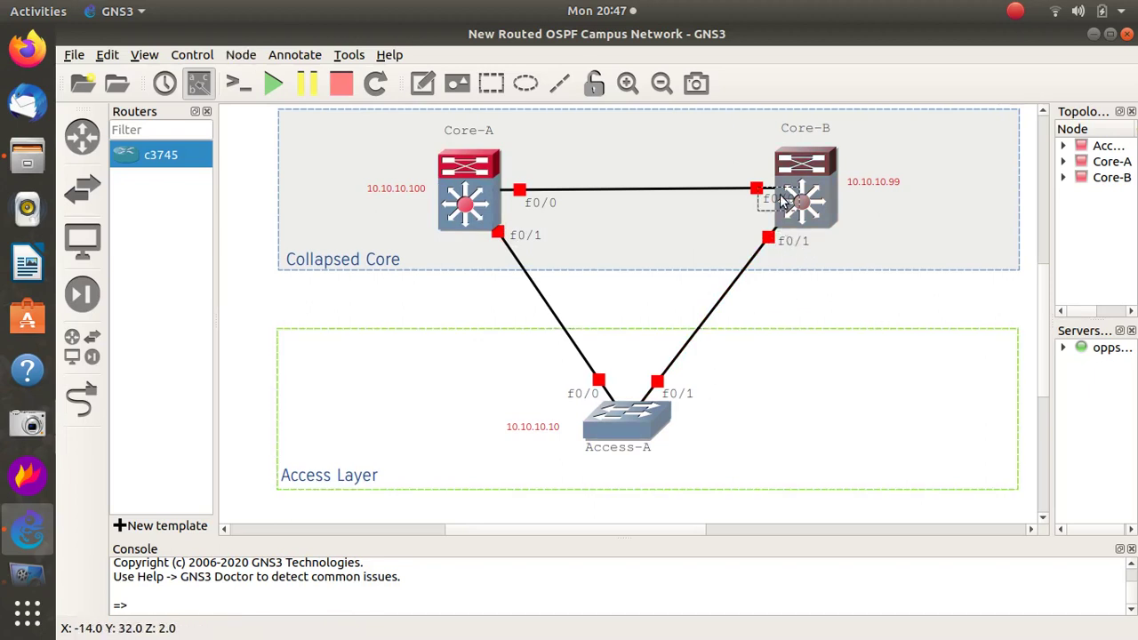
left_click_drag(780, 199, 745, 177)
left_click(711, 258)
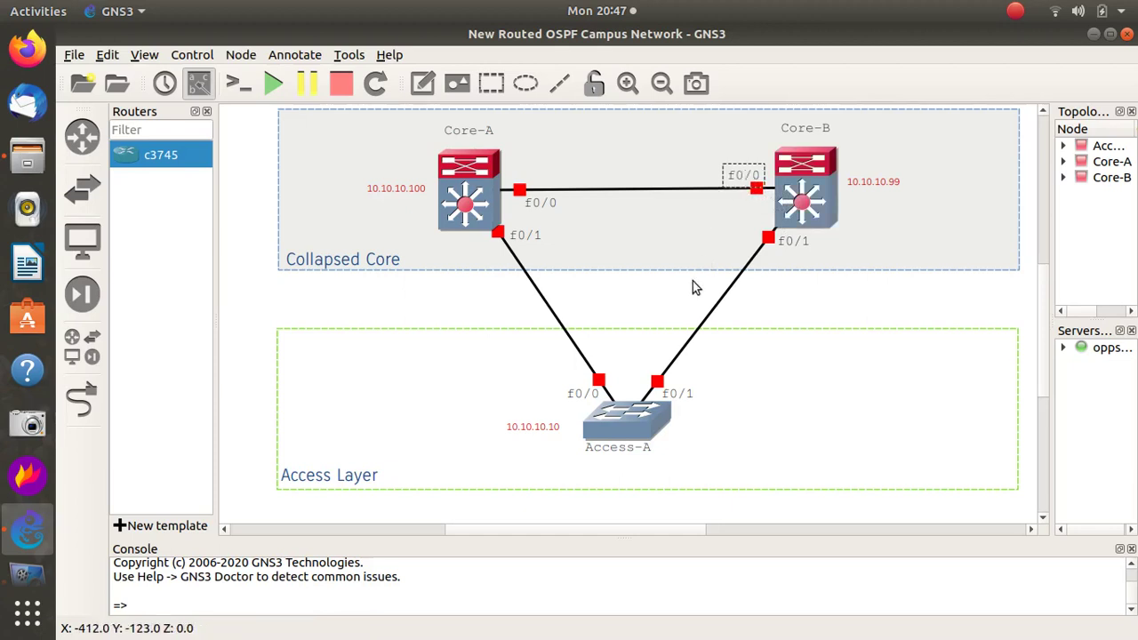
left_click_drag(541, 203, 525, 175)
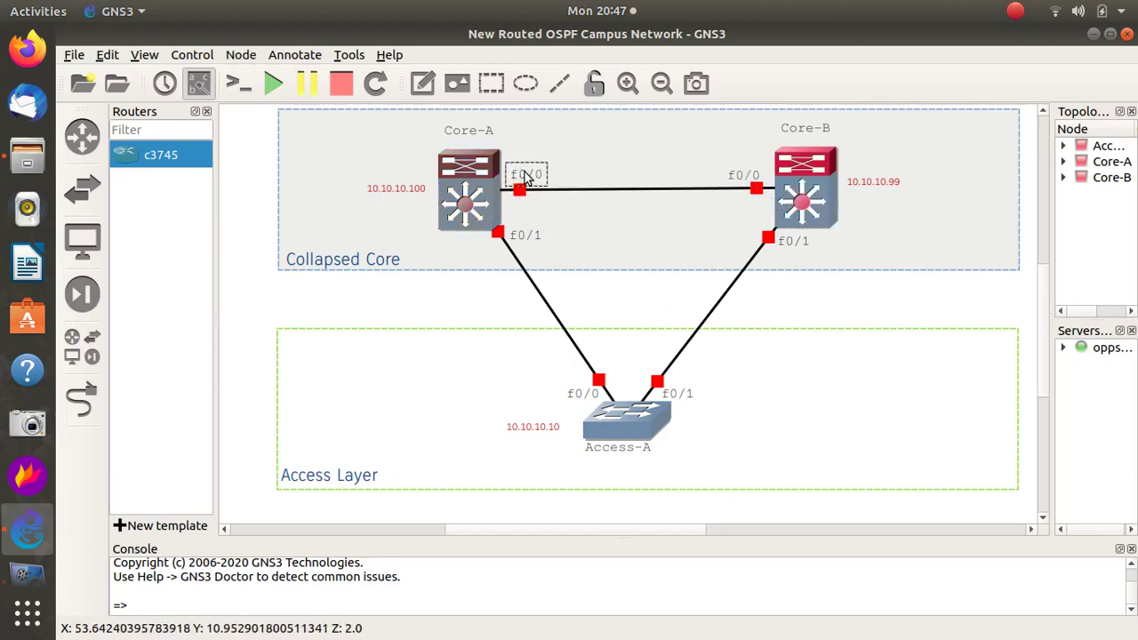
left_click(597, 300)
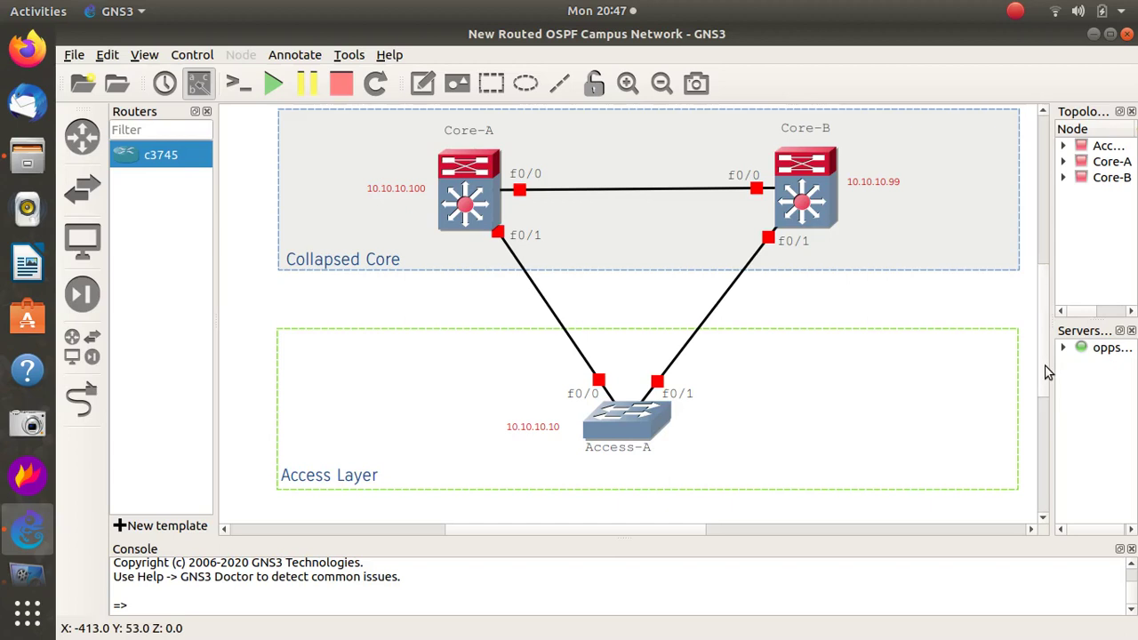
scroll(1047, 372, "up", 3)
scroll(1049, 364, "down", 2)
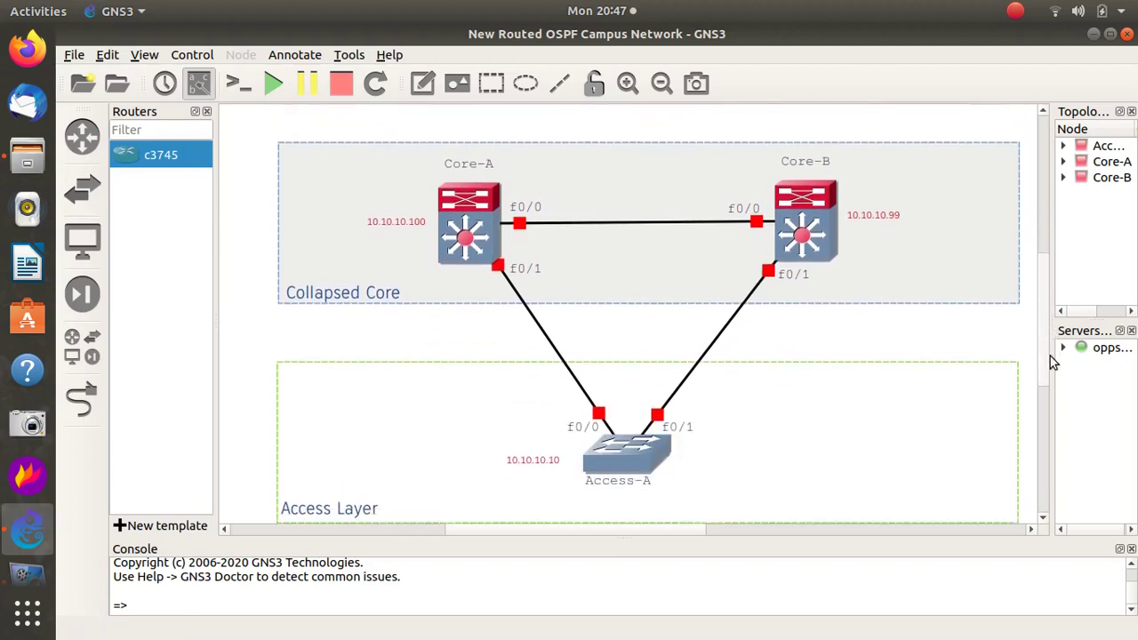
scroll(1050, 358, "down", 2)
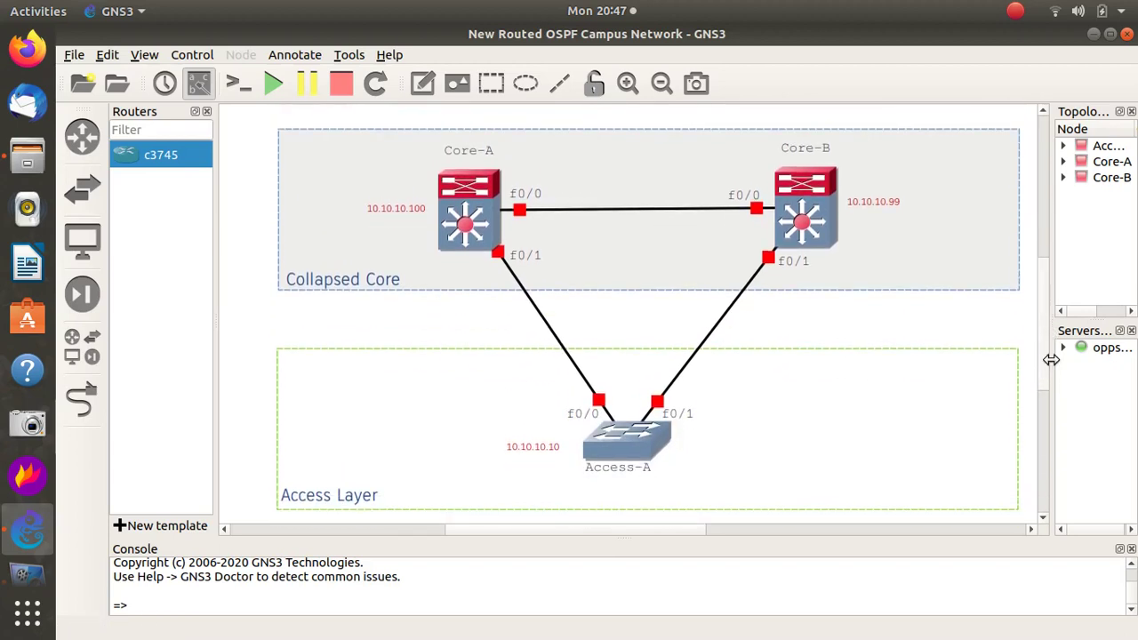